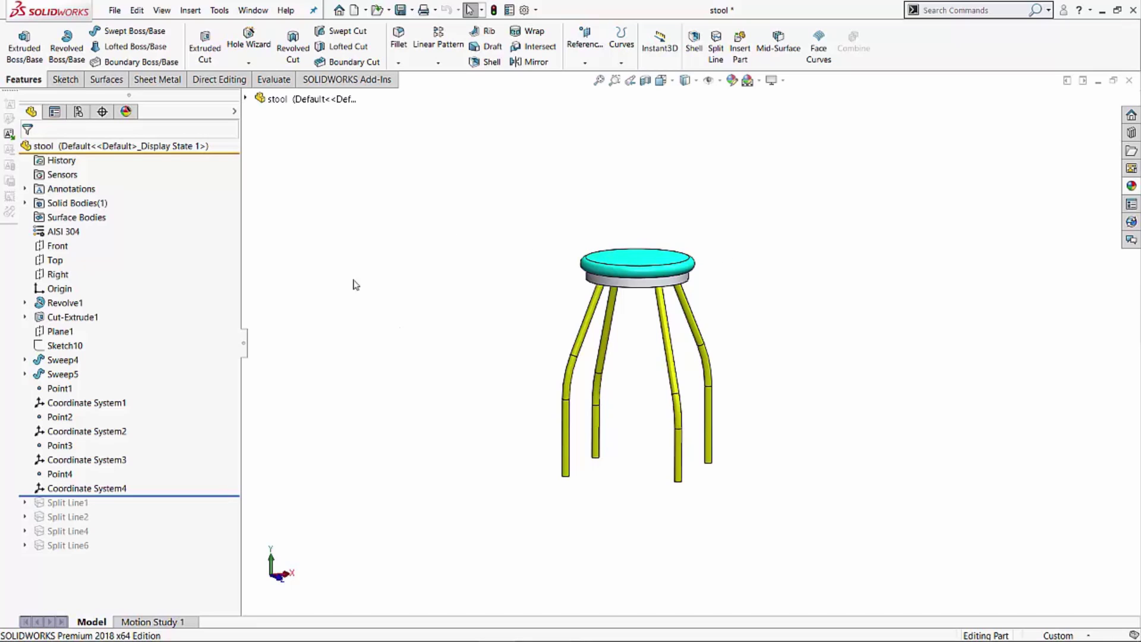
# - Enable the Simulation add-in and create a new Static study named 'Stress' for the stool
pyautogui.click(385, 80)
pyautogui.click(284, 48)
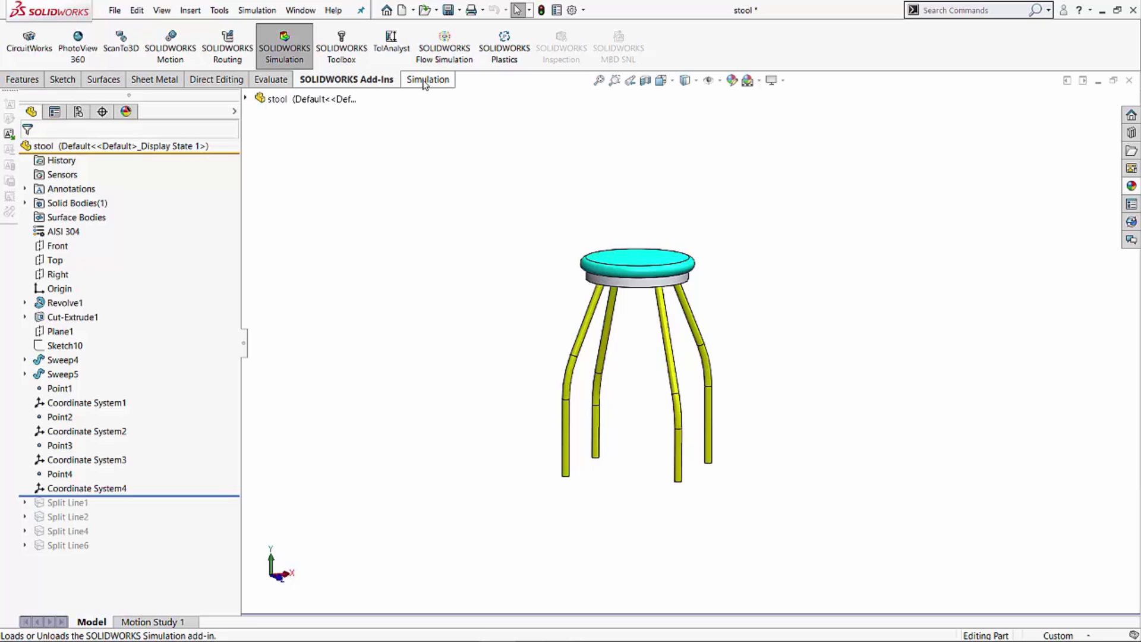
pyautogui.click(426, 81)
pyautogui.click(24, 63)
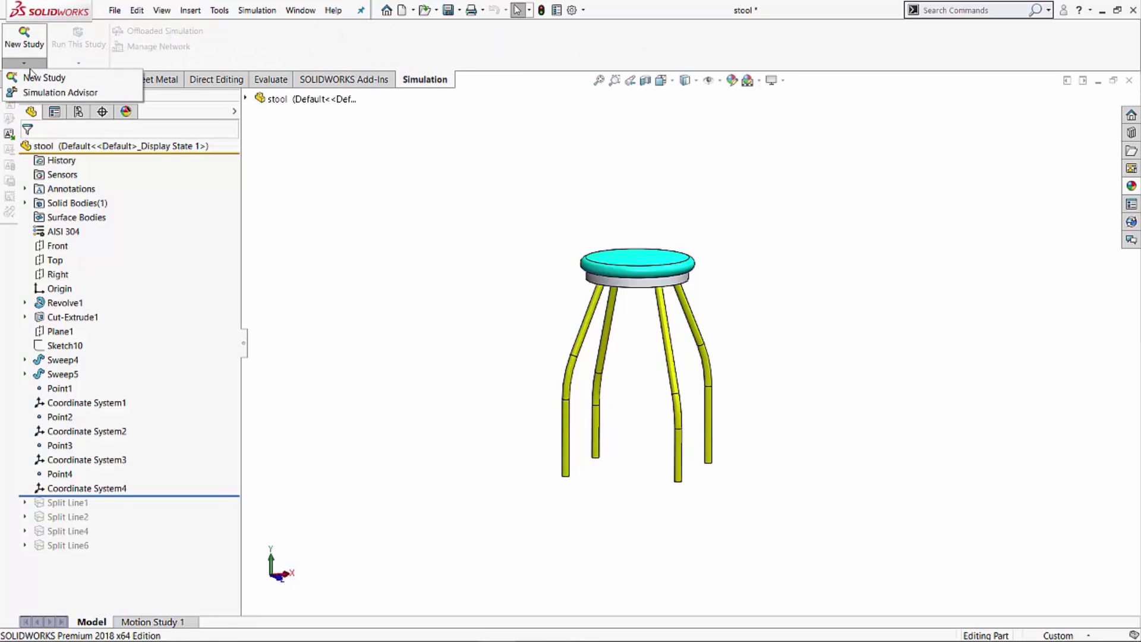
pyautogui.click(47, 79)
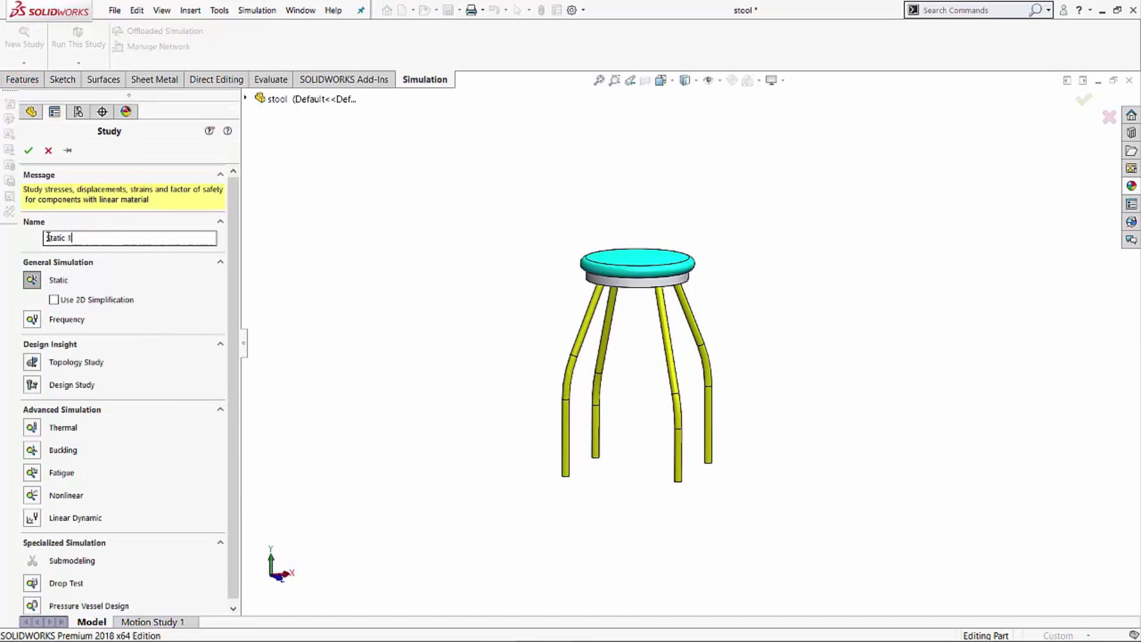
pyautogui.write('Str')
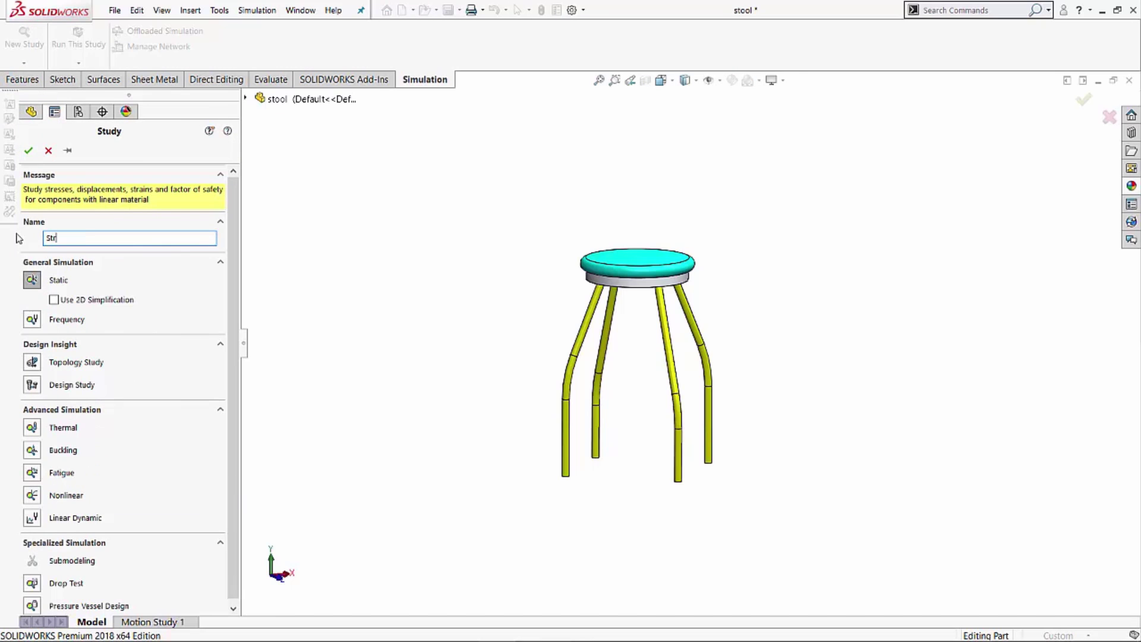
pyautogui.write('ess')
pyautogui.click(28, 150)
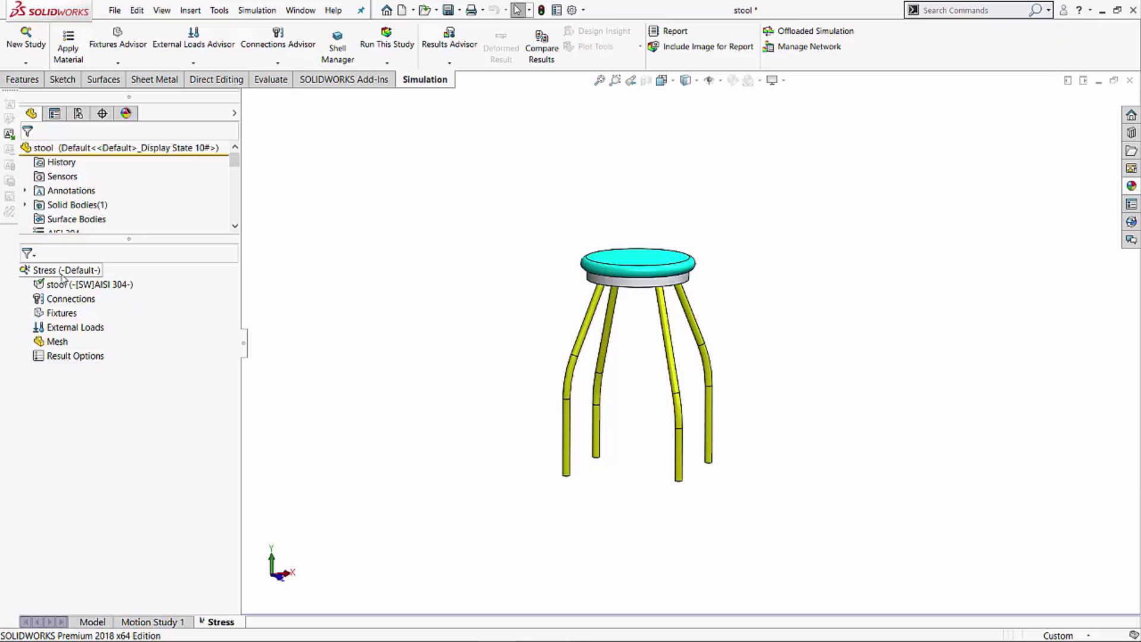
# - Apply AISI 304 steel (yield strength 206807000 N/m^2) to the stool body
pyautogui.click(90, 287)
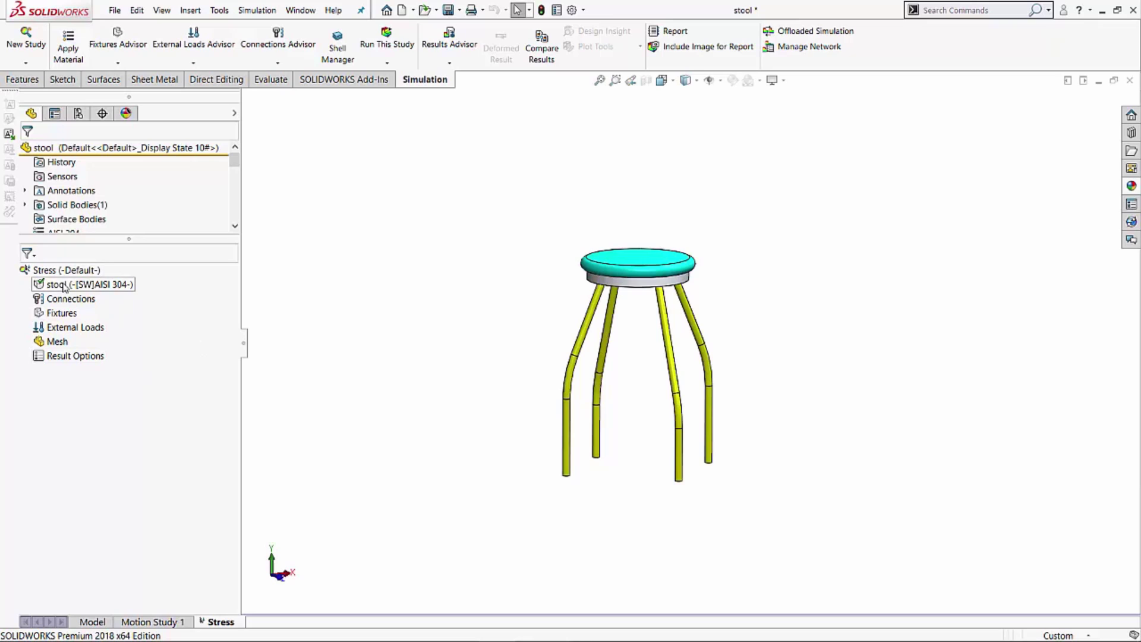
pyautogui.rightClick(107, 289)
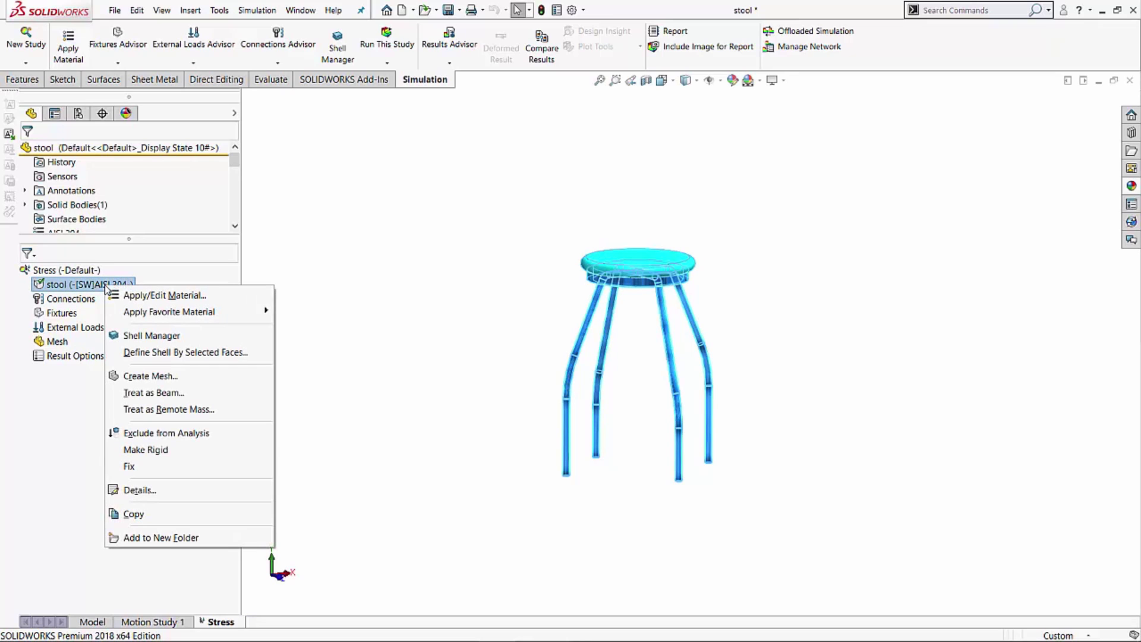
pyautogui.click(139, 295)
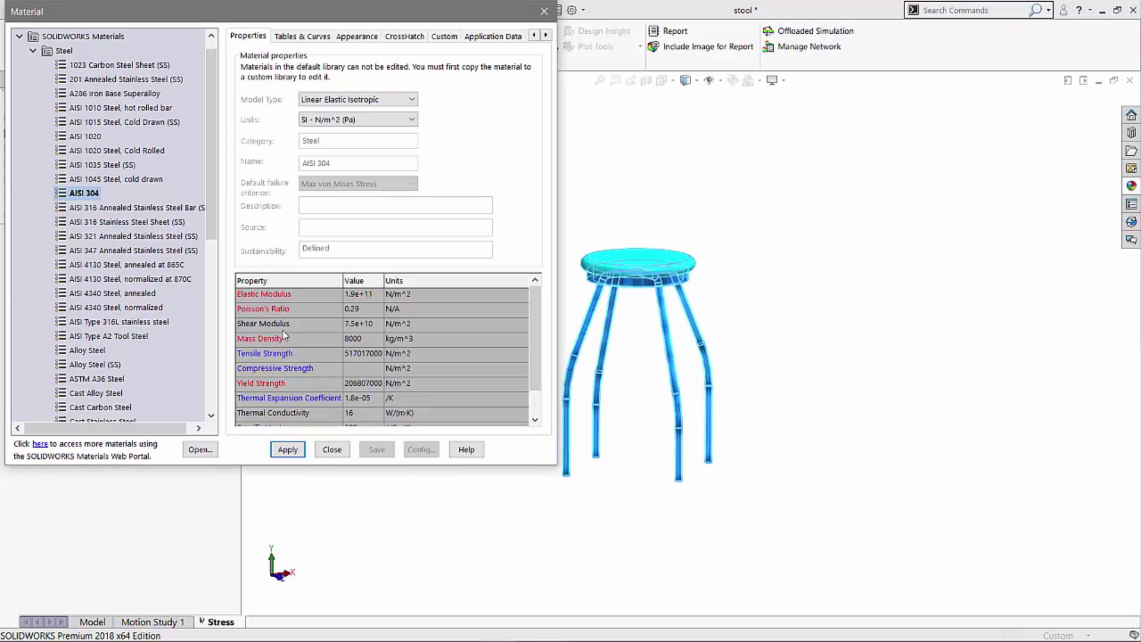
pyautogui.click(287, 450)
pyautogui.click(288, 450)
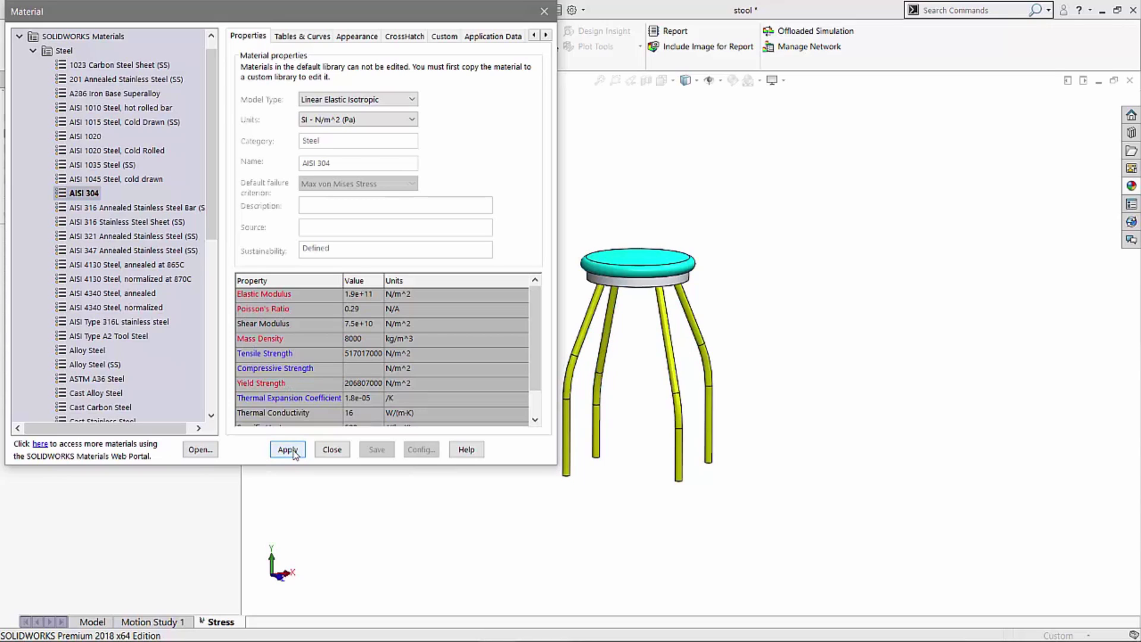
pyautogui.click(331, 450)
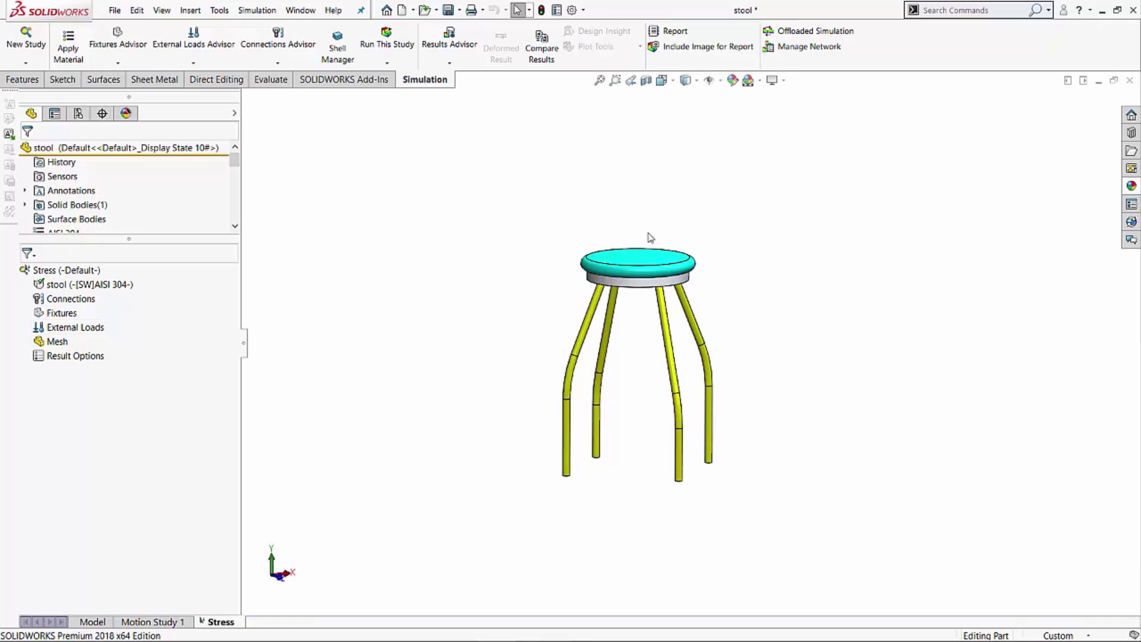
# - Apply a downward 8900 N force on the seat top face, normal to the Top plane
pyautogui.moveTo(647, 234); pyautogui.dragTo(637, 256, button='middle')
pyautogui.scroll(-2, 636, 273)
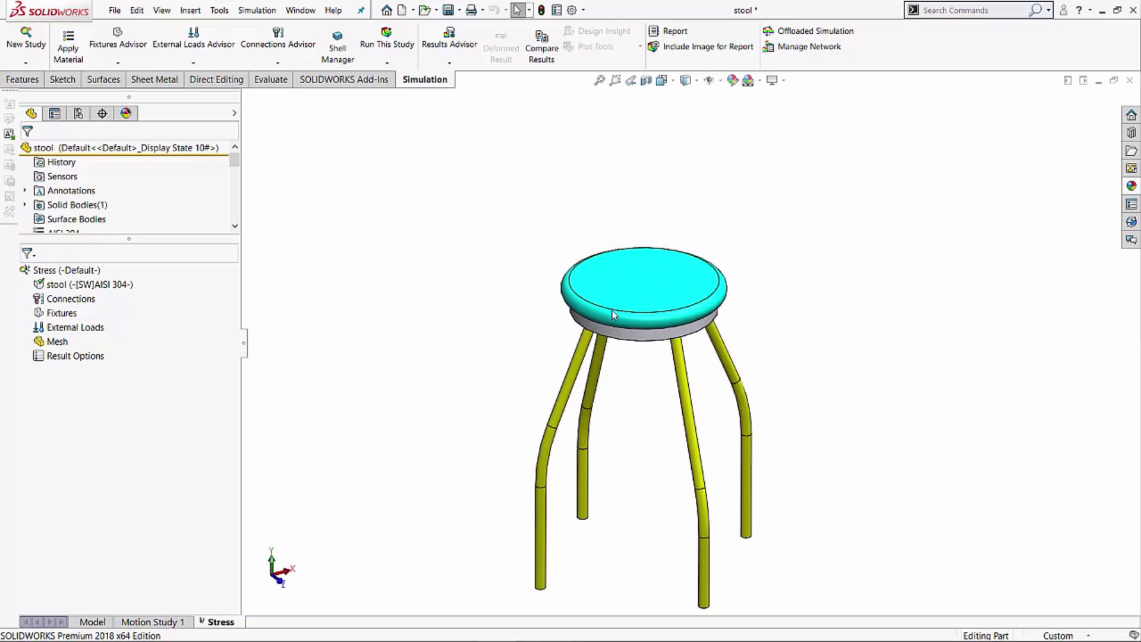
pyautogui.rightClick(89, 333)
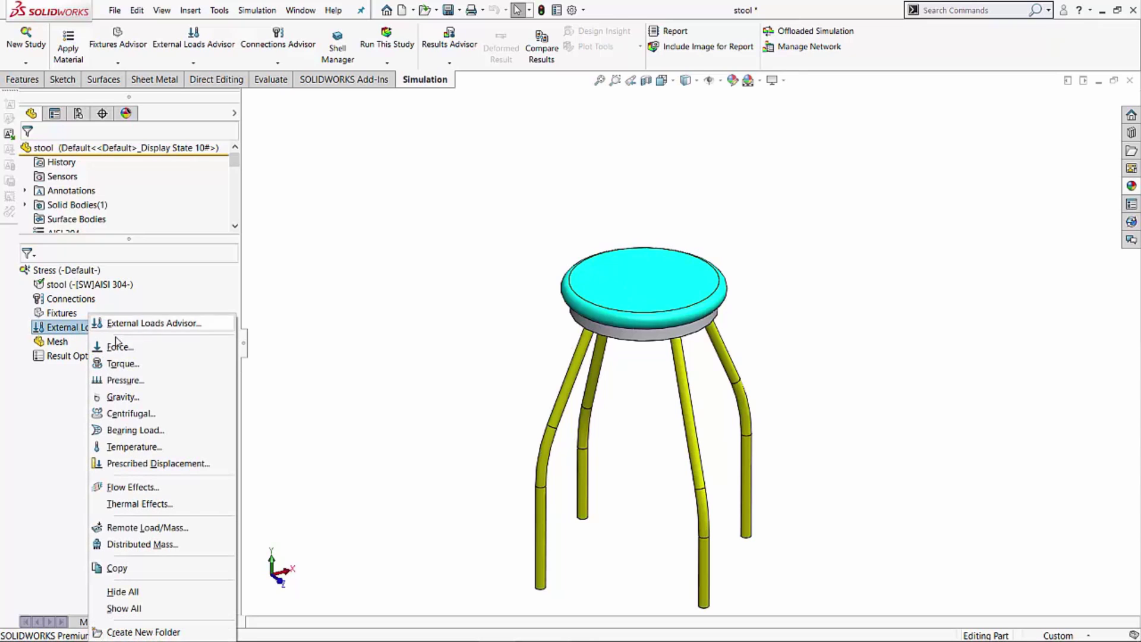
pyautogui.click(118, 346)
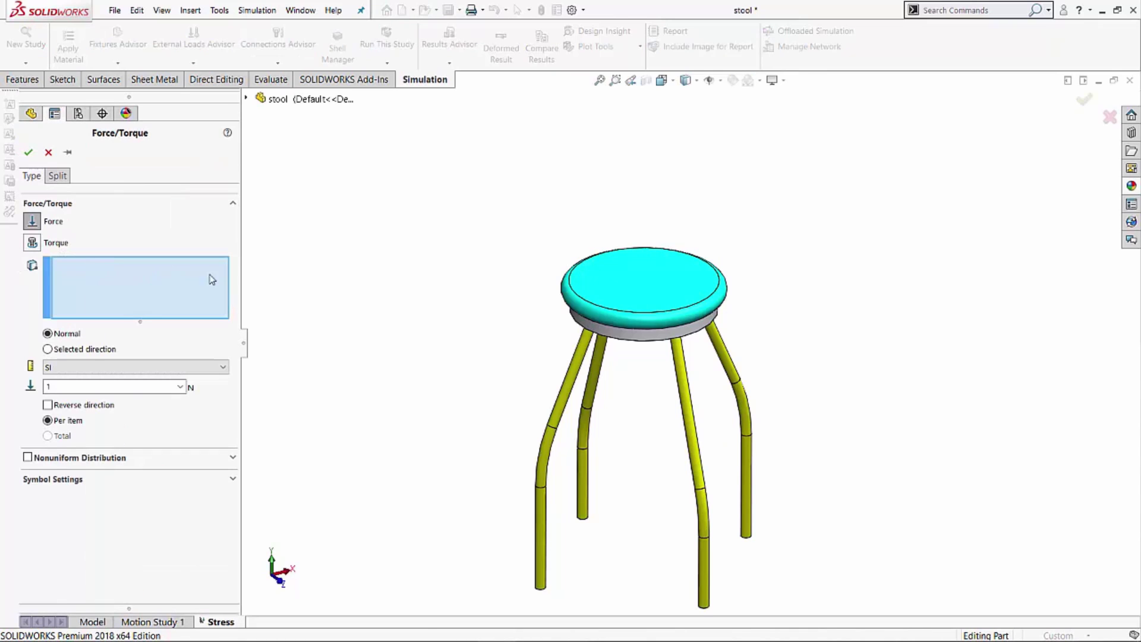
pyautogui.click(629, 301)
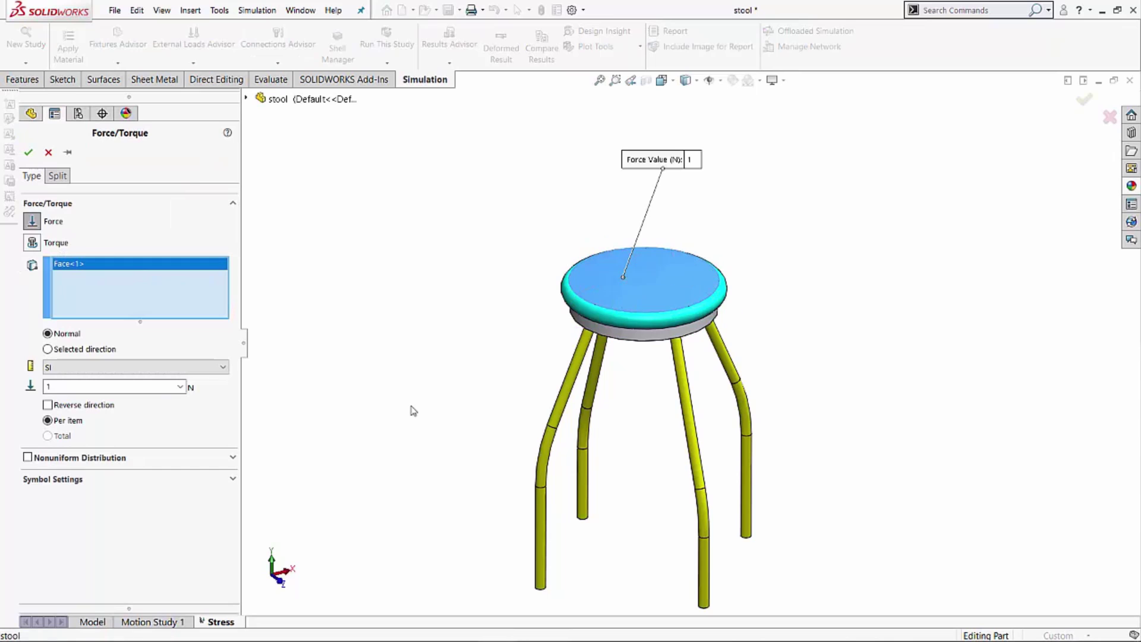
pyautogui.click(47, 350)
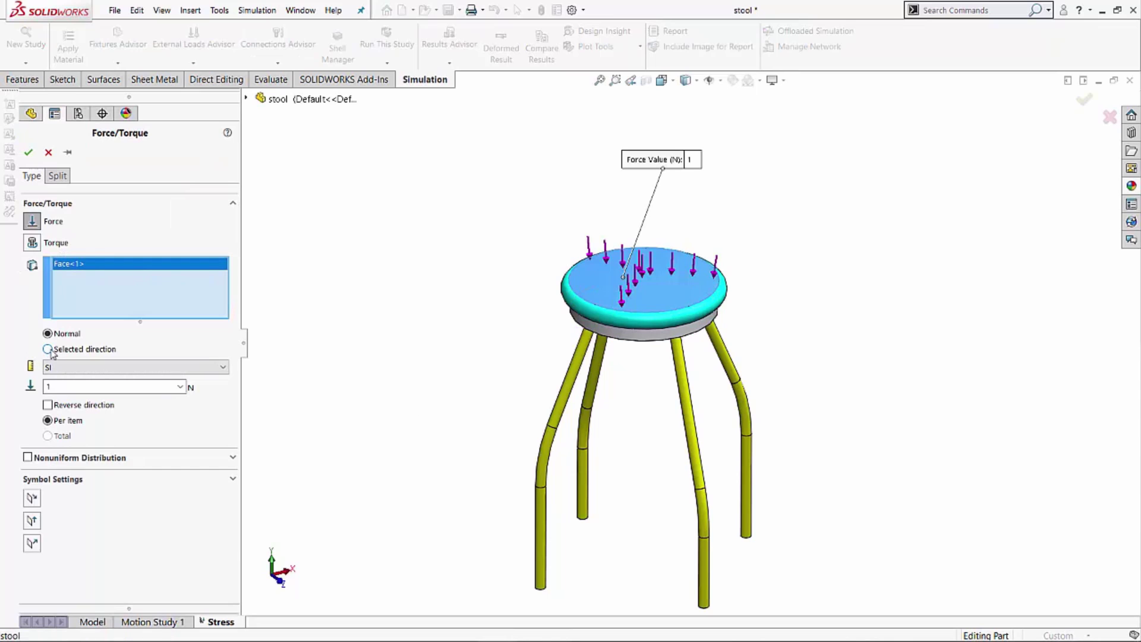
pyautogui.click(245, 97)
pyautogui.click(290, 213)
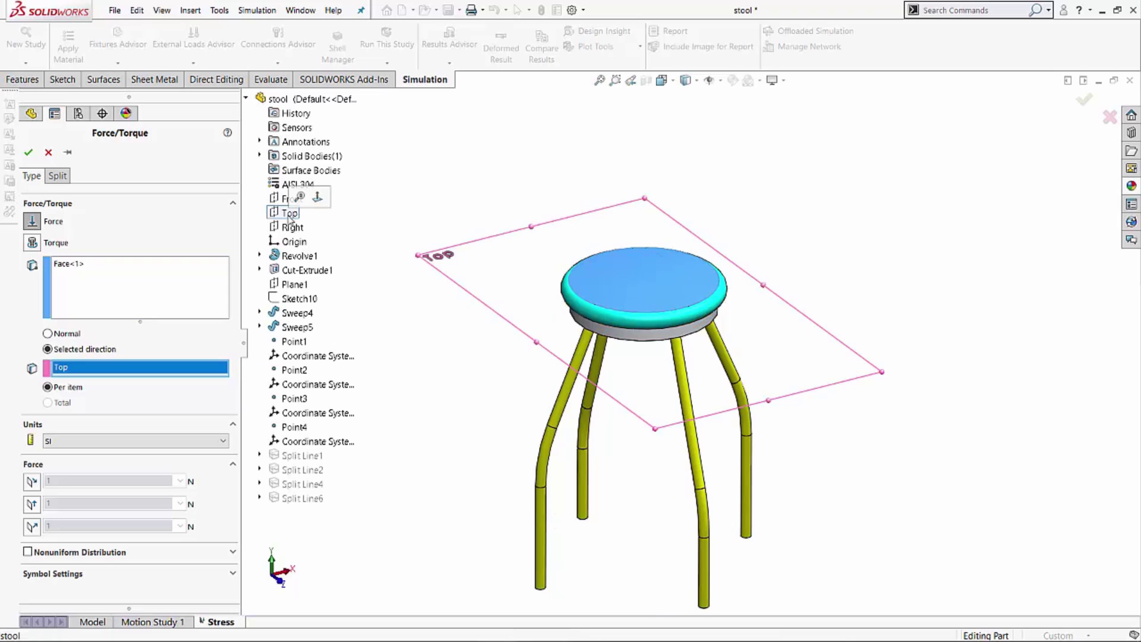
pyautogui.click(33, 526)
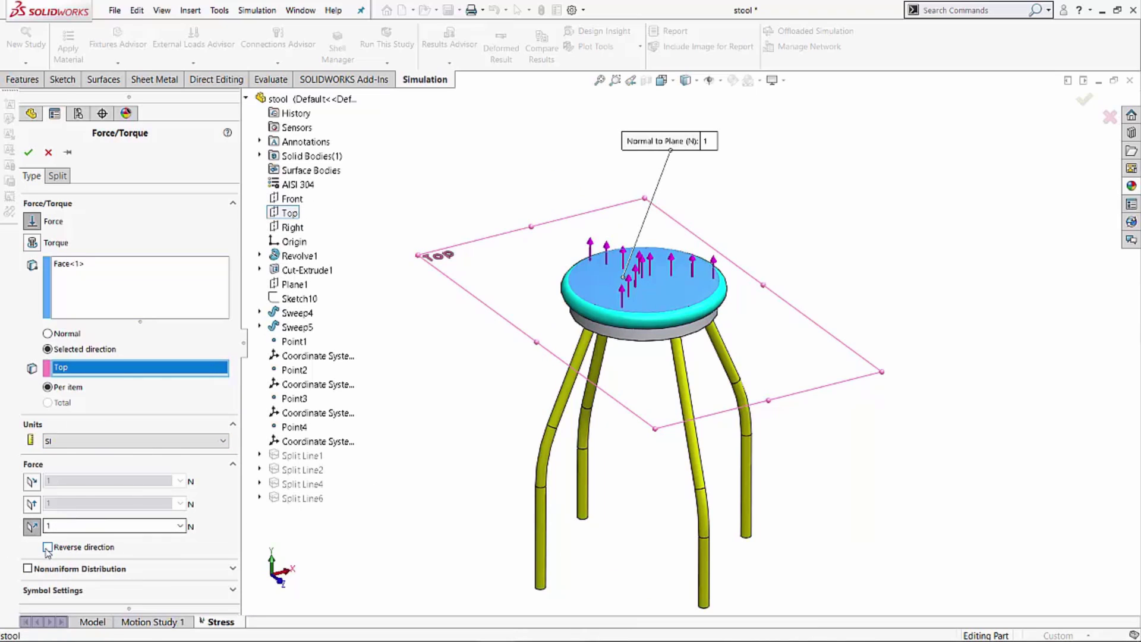
pyautogui.click(47, 547)
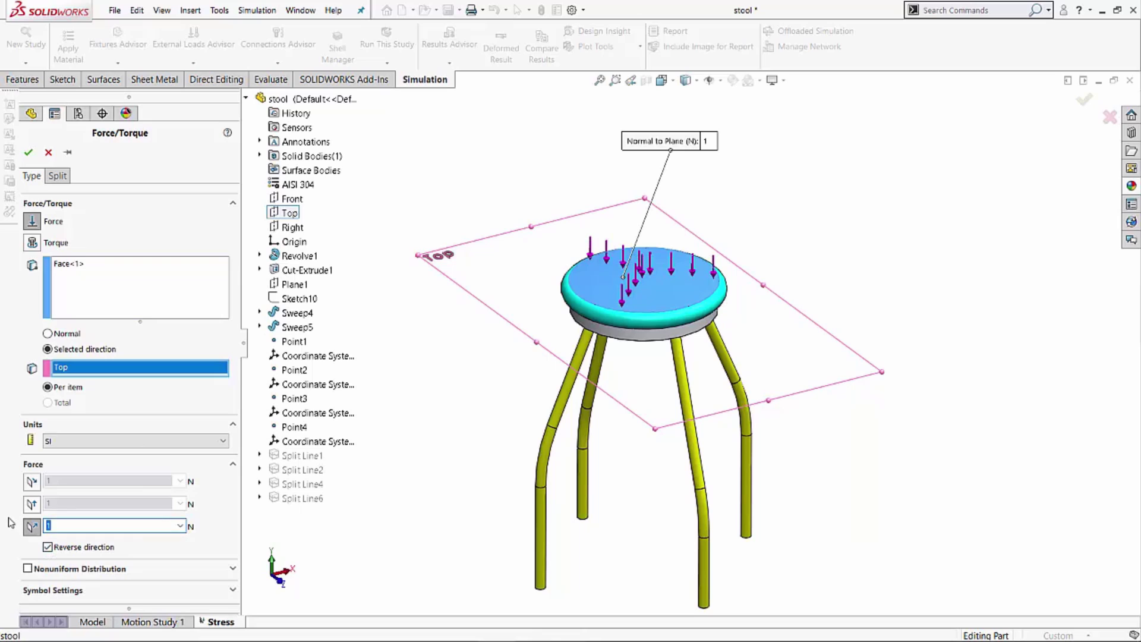
pyautogui.write('8900')
pyautogui.click(28, 156)
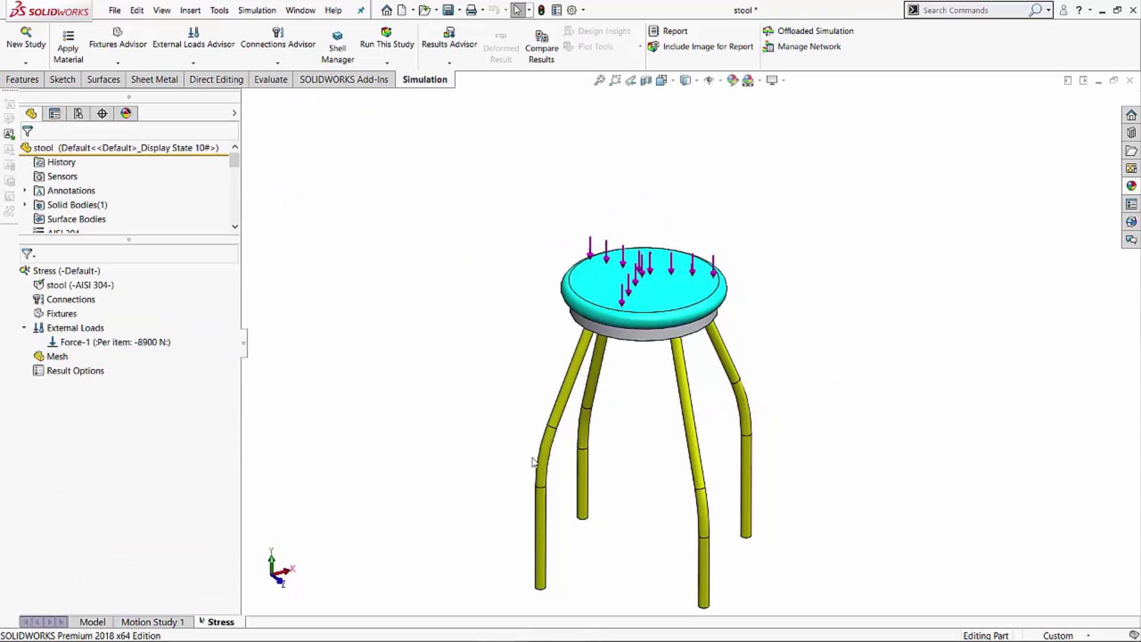
# - Orbit and zoom around the stool legs to inspect a leg's hollow end
pyautogui.moveTo(535, 461); pyautogui.dragTo(598, 500, button='middle')
pyautogui.scroll(-10, 615, 483)
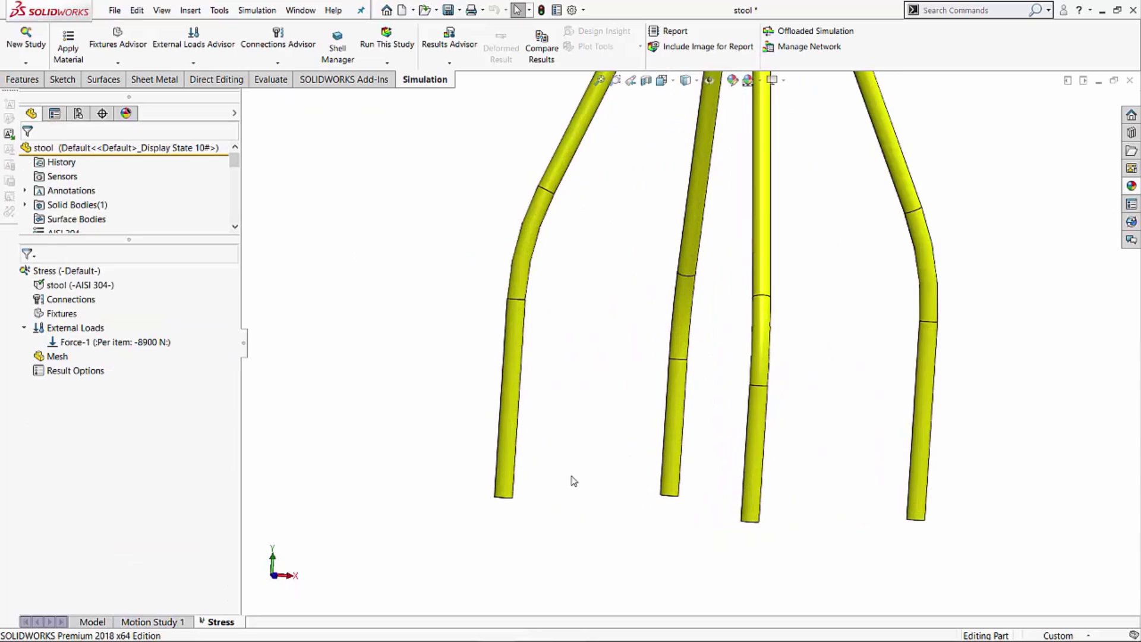
pyautogui.scroll(3, 540, 343)
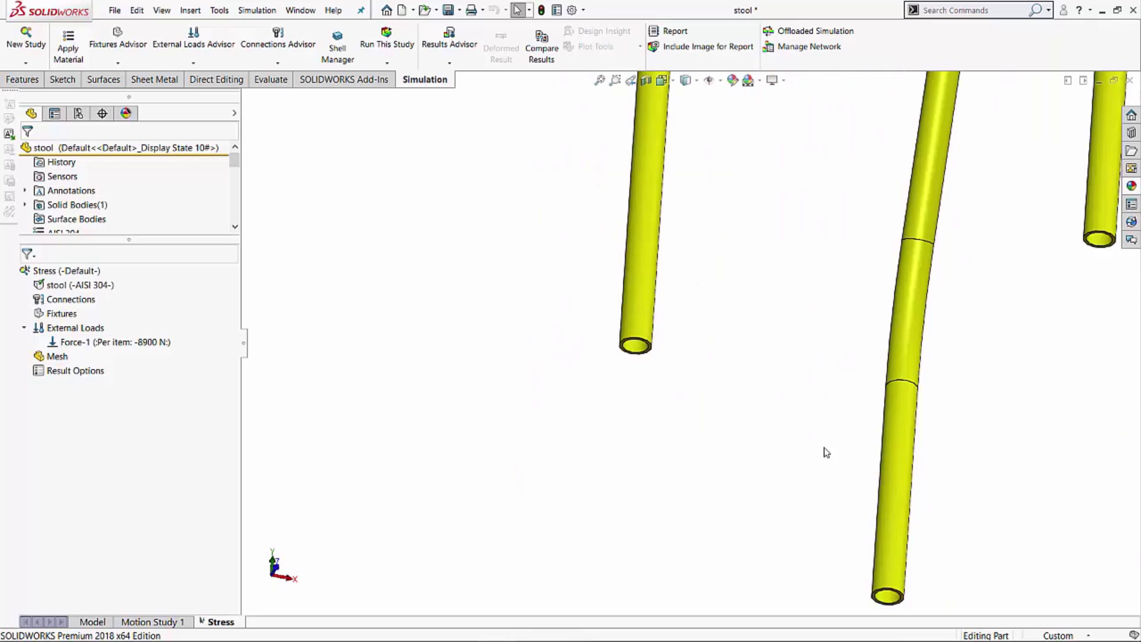
pyautogui.scroll(2, 823, 450)
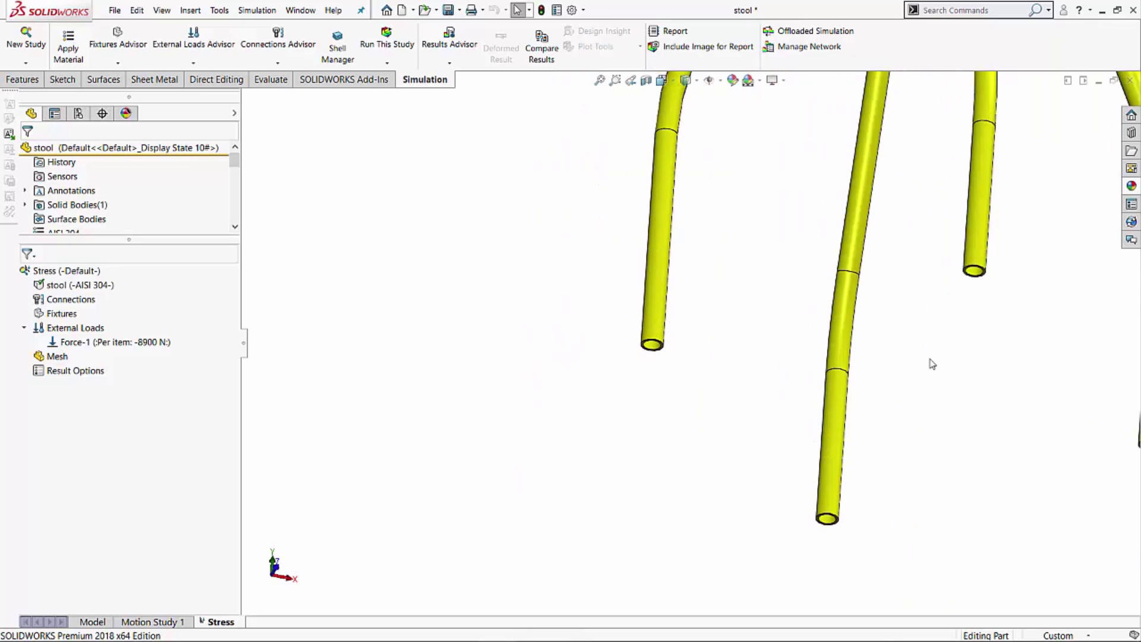
pyautogui.moveTo(716, 327); pyautogui.dragTo(833, 308, button='middle')
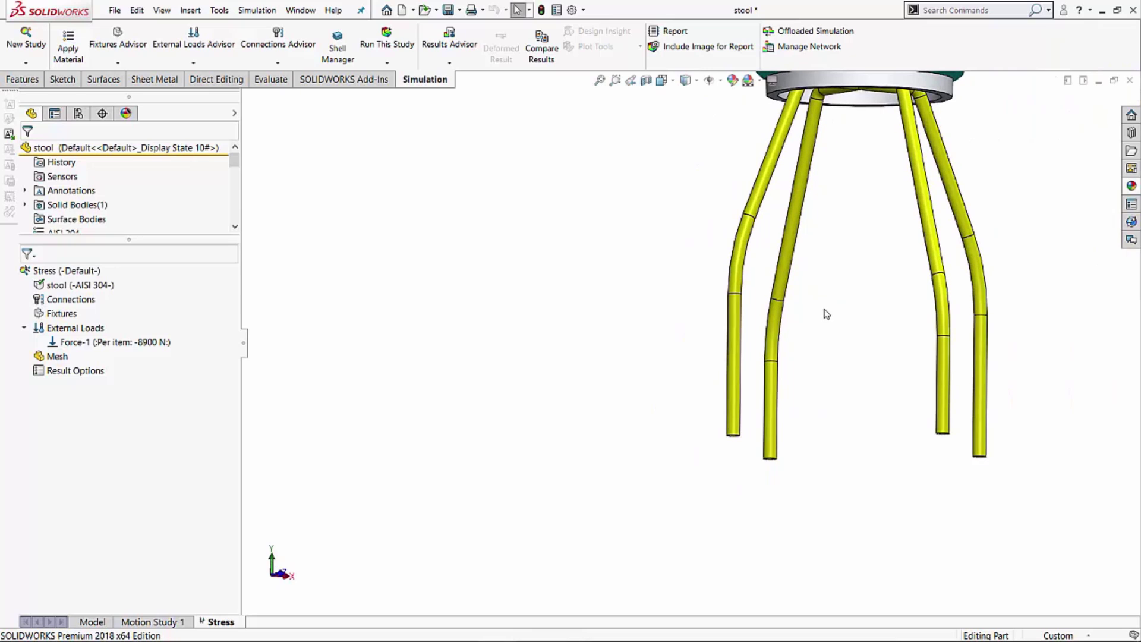
pyautogui.scroll(-5, 756, 399)
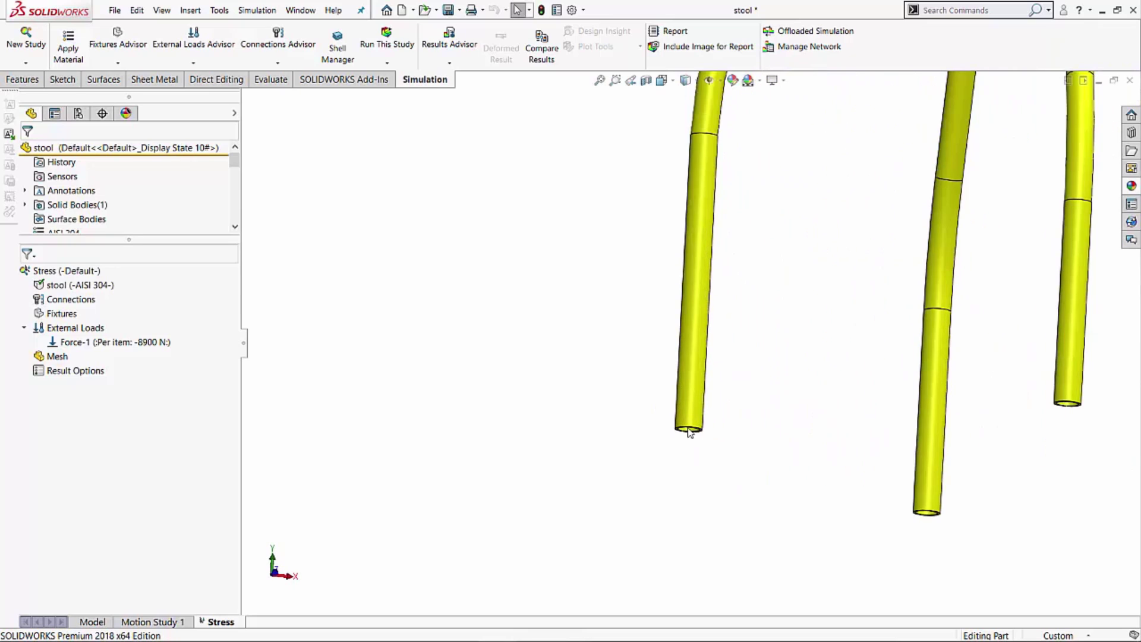
pyautogui.scroll(-3, 689, 432)
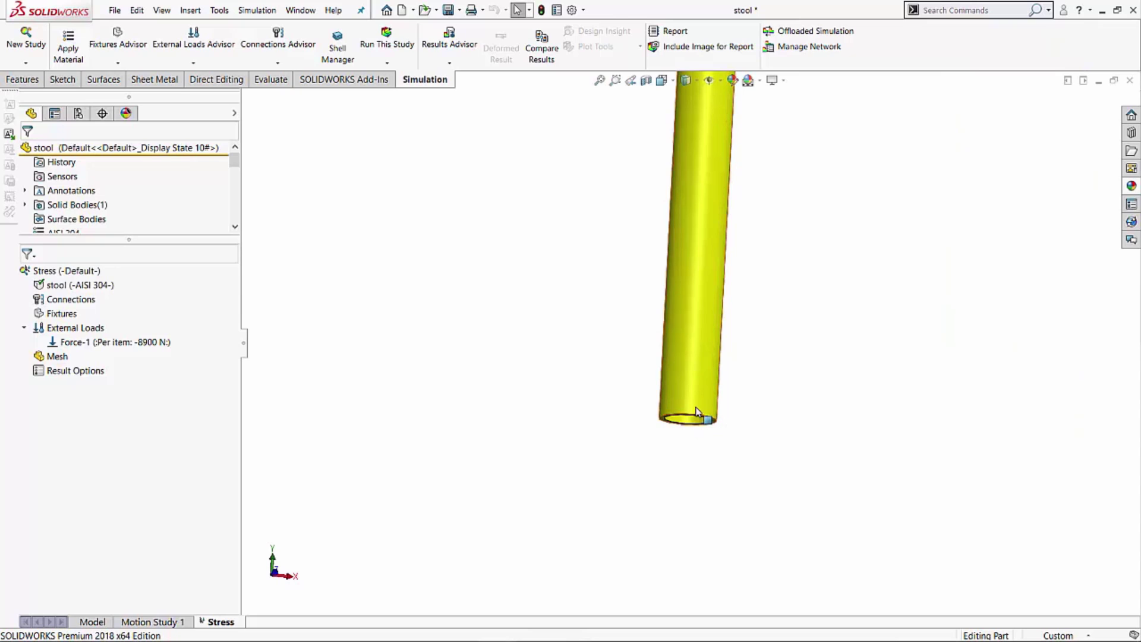
pyautogui.moveTo(696, 411); pyautogui.dragTo(661, 411, button='middle')
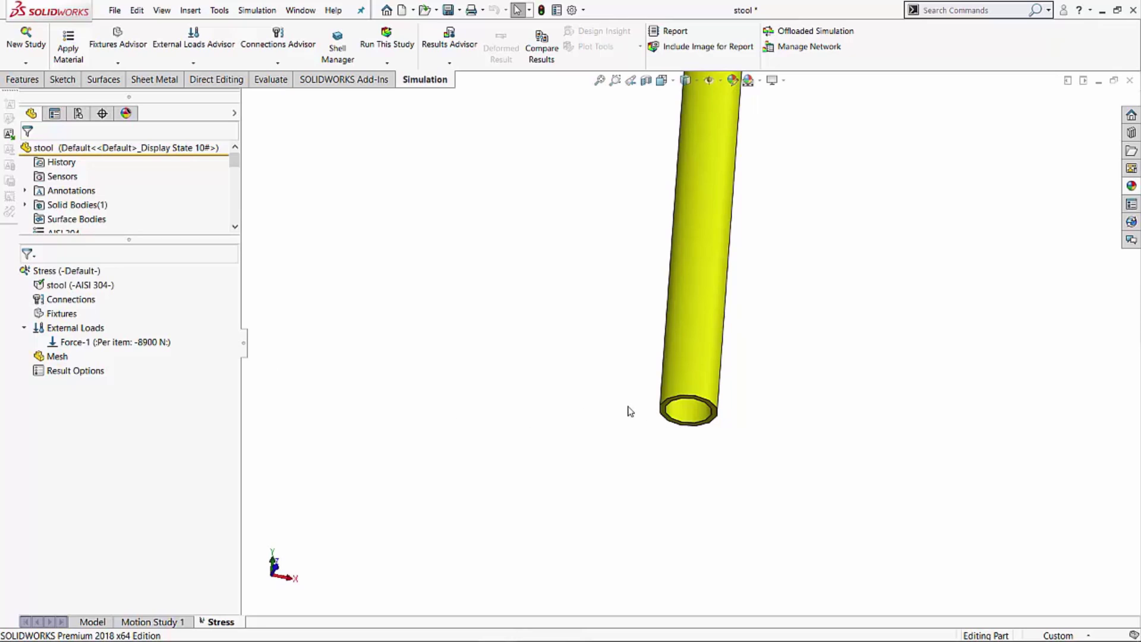
pyautogui.scroll(-2, 178, 333)
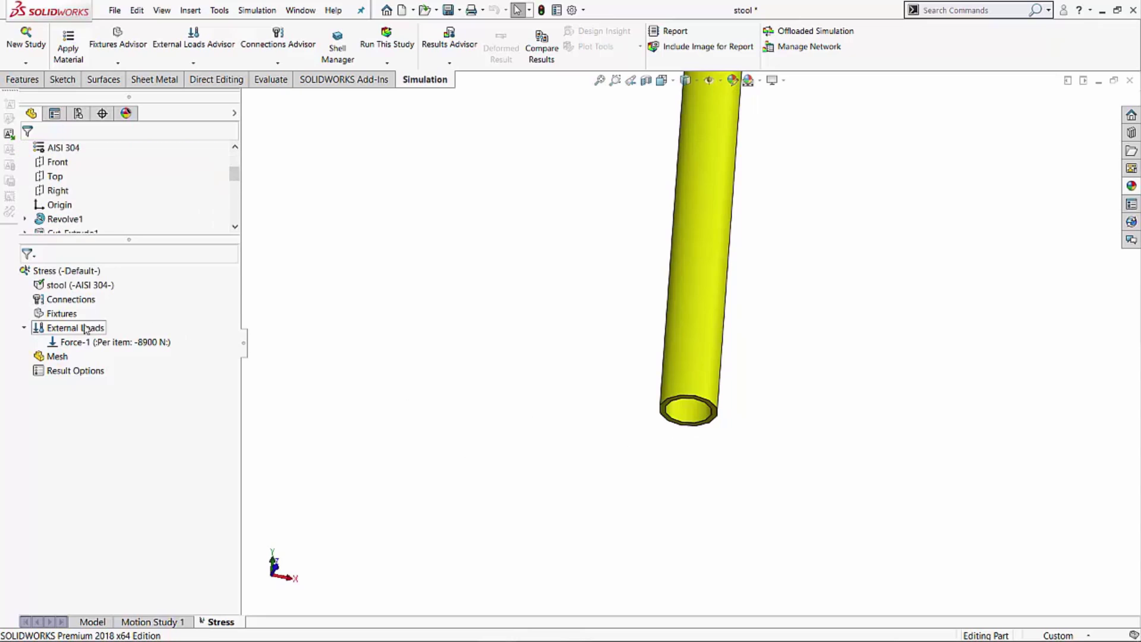
# - Start a rigid-connection remote displacement on a leg's end face, referenced to Coordinate System3
pyautogui.rightClick(85, 328)
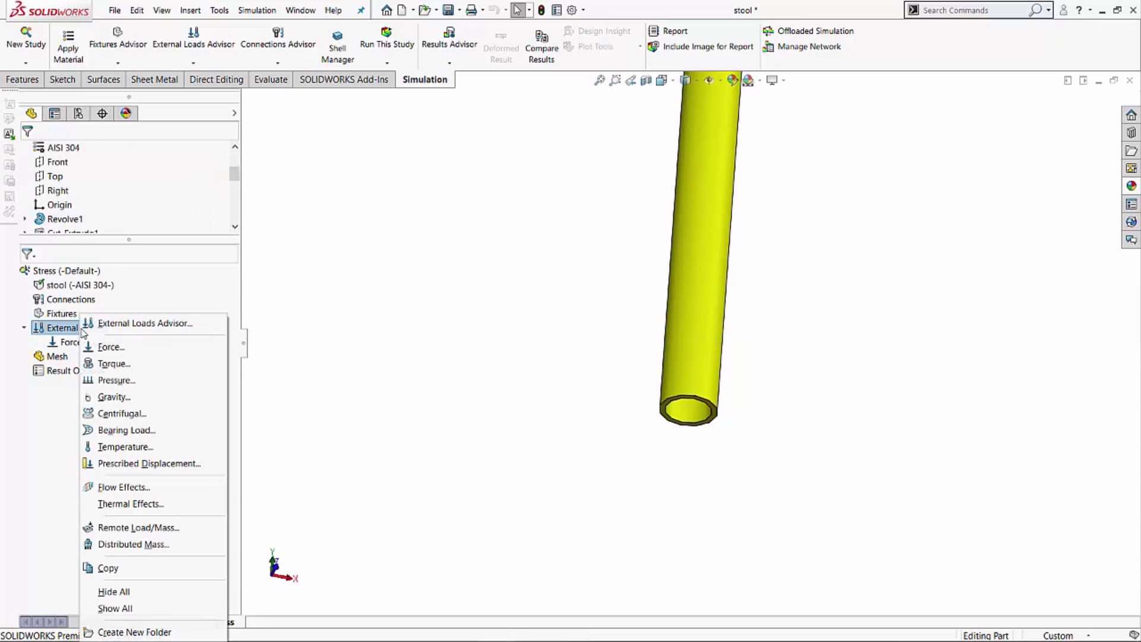
pyautogui.click(143, 527)
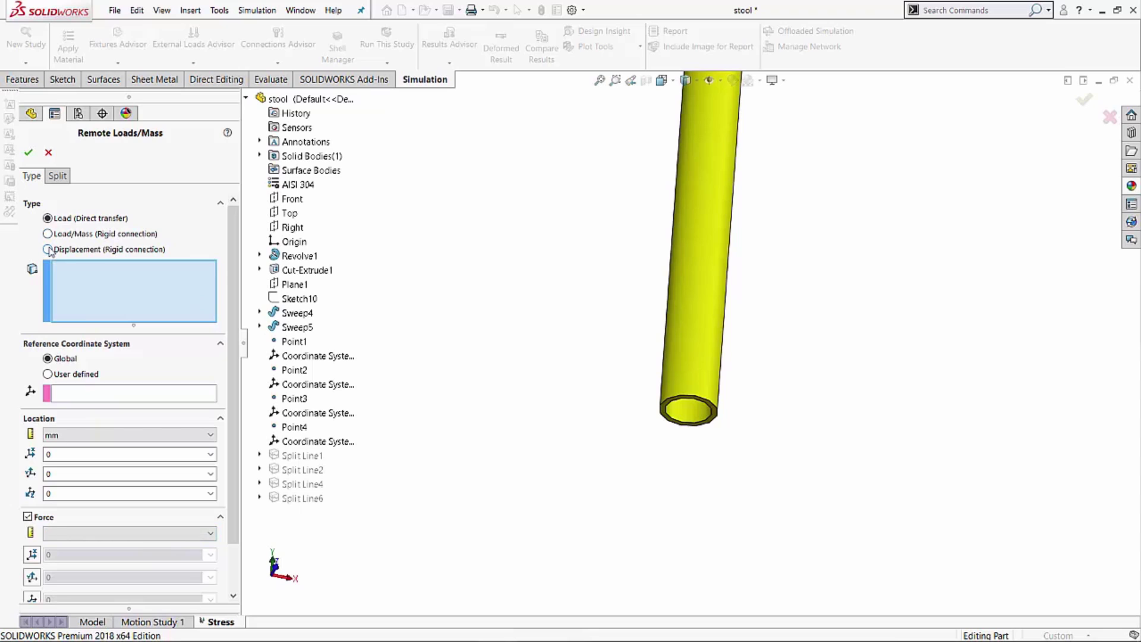
pyautogui.click(50, 250)
pyautogui.moveTo(777, 463); pyautogui.dragTo(648, 350, button='middle')
pyautogui.click(649, 352)
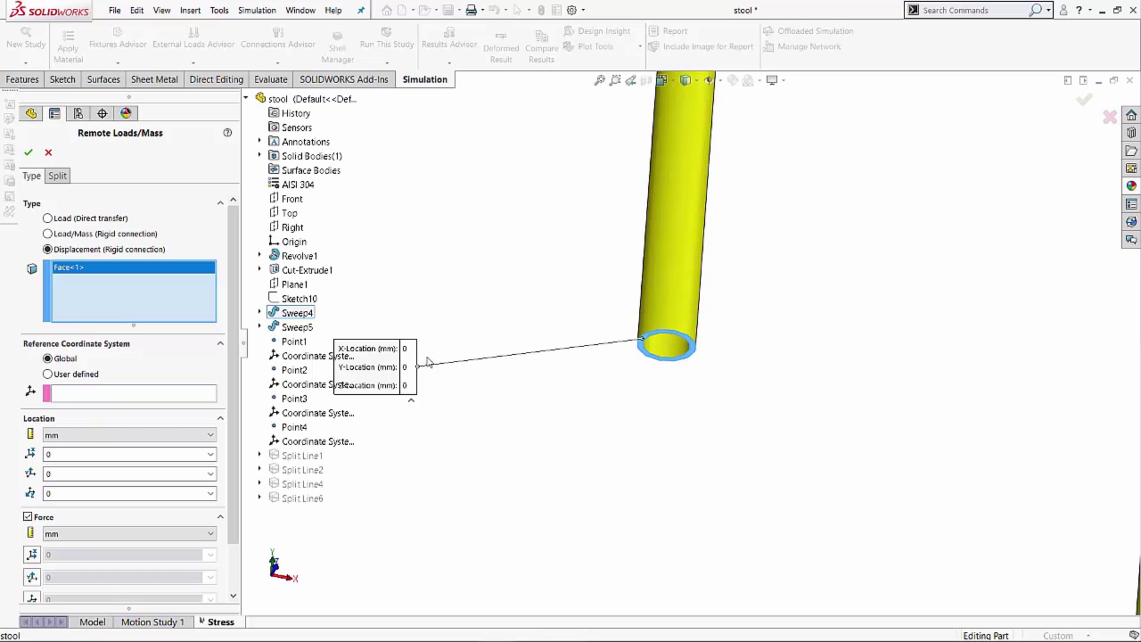
pyautogui.moveTo(419, 364); pyautogui.dragTo(455, 175)
pyautogui.scroll(-2, 657, 340)
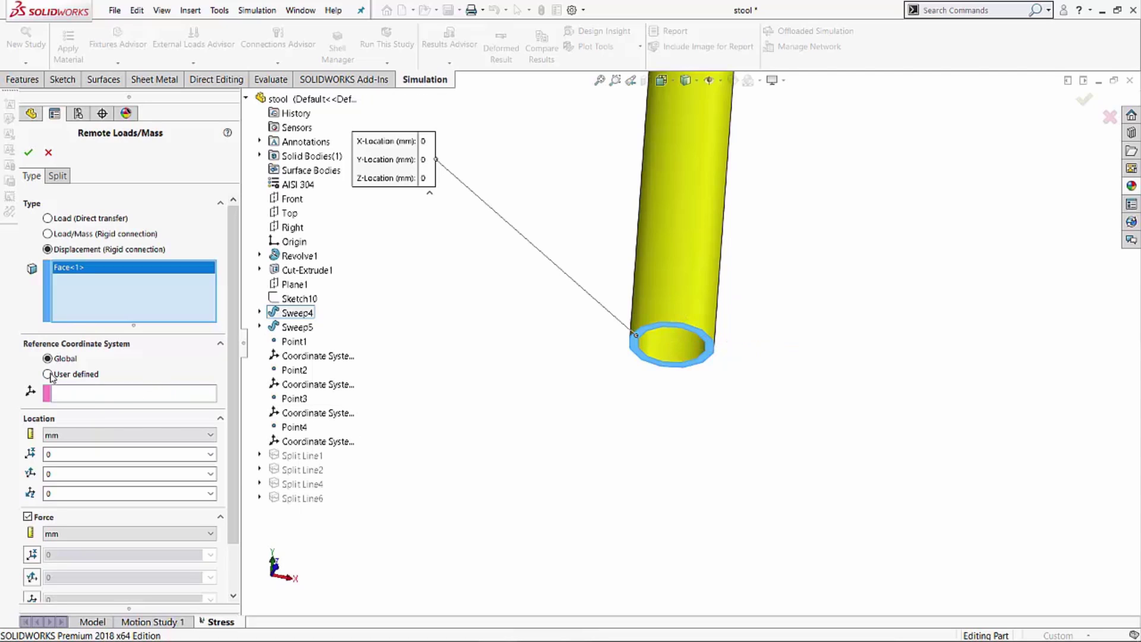
pyautogui.click(70, 397)
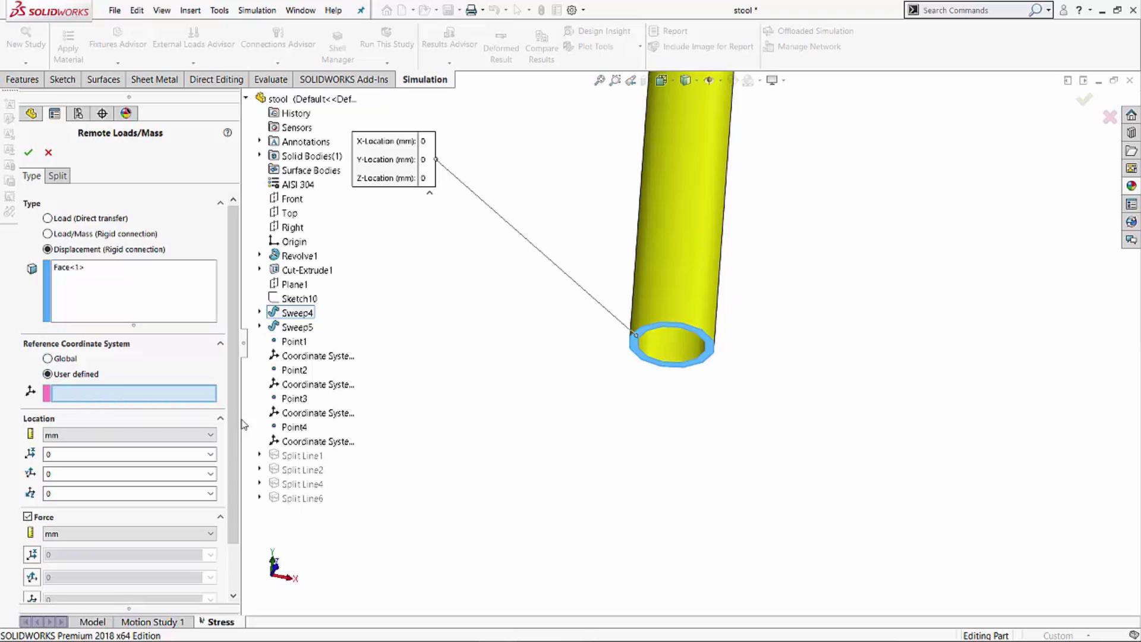
pyautogui.click(318, 412)
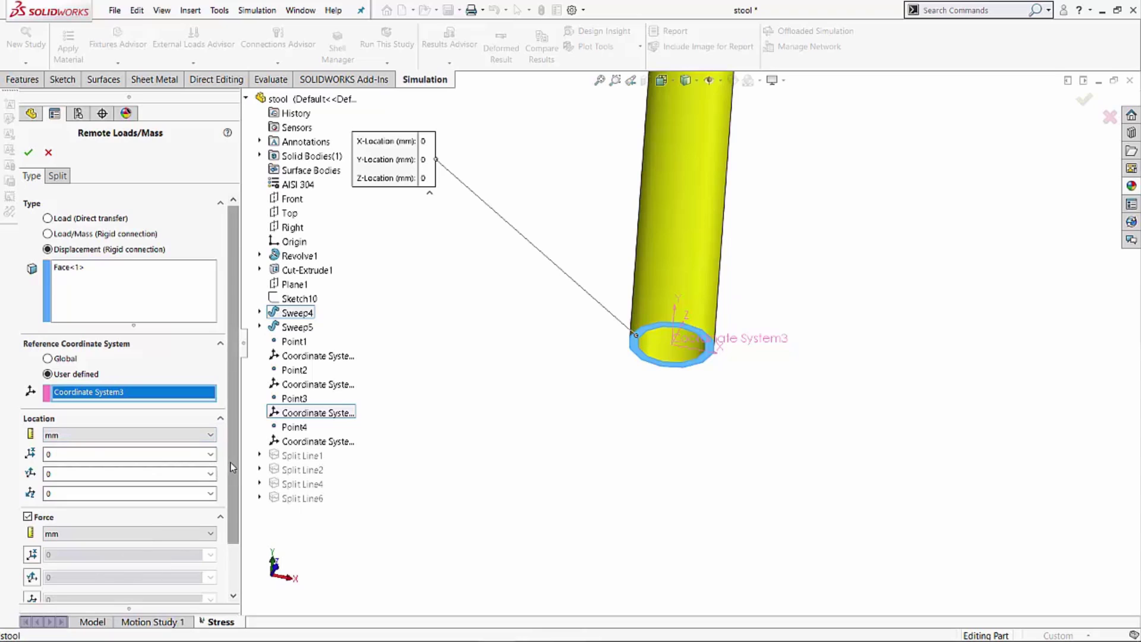
# - Constrain X, Y and Z translation at 0 and confirm Remote Displacement (Rigid connection)-1
pyautogui.scroll(-2, 232, 467)
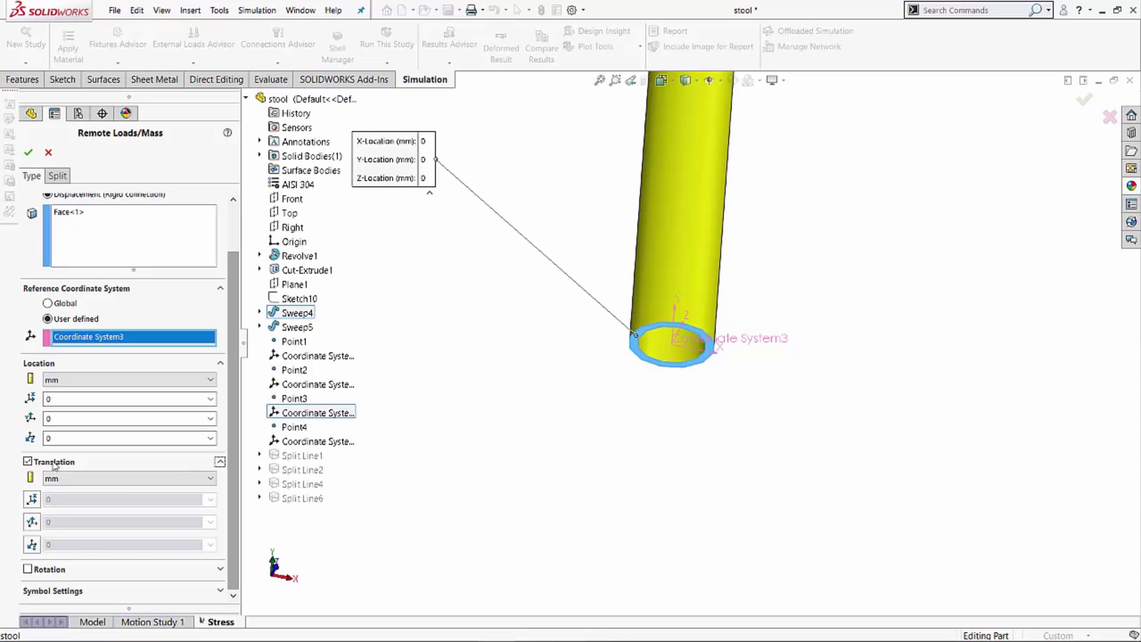
pyautogui.click(32, 499)
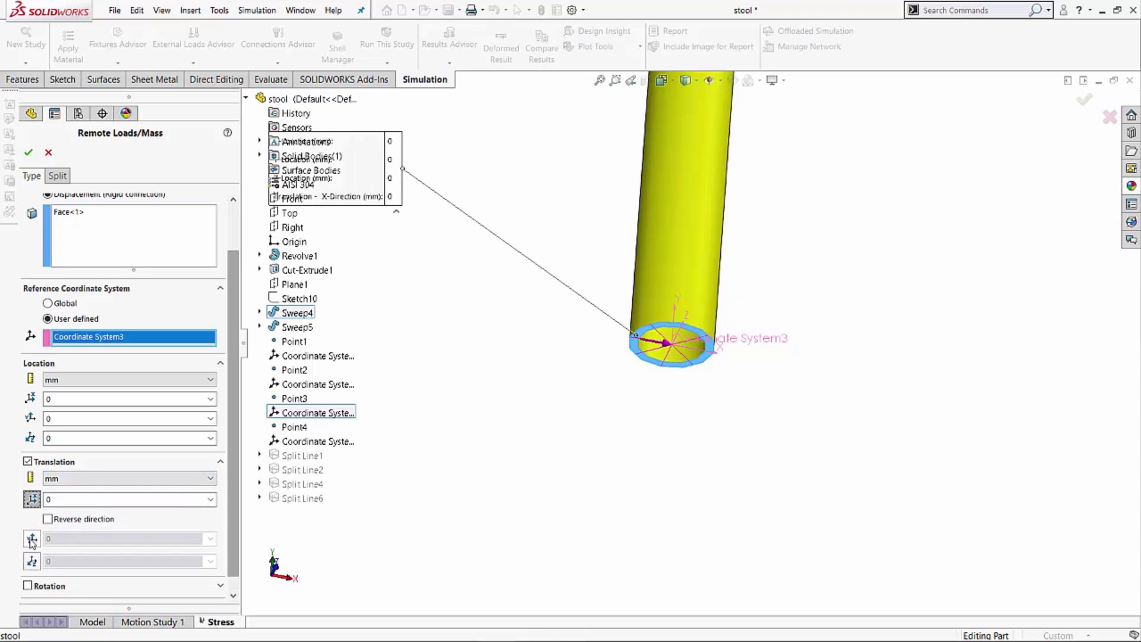
pyautogui.click(32, 538)
pyautogui.click(32, 577)
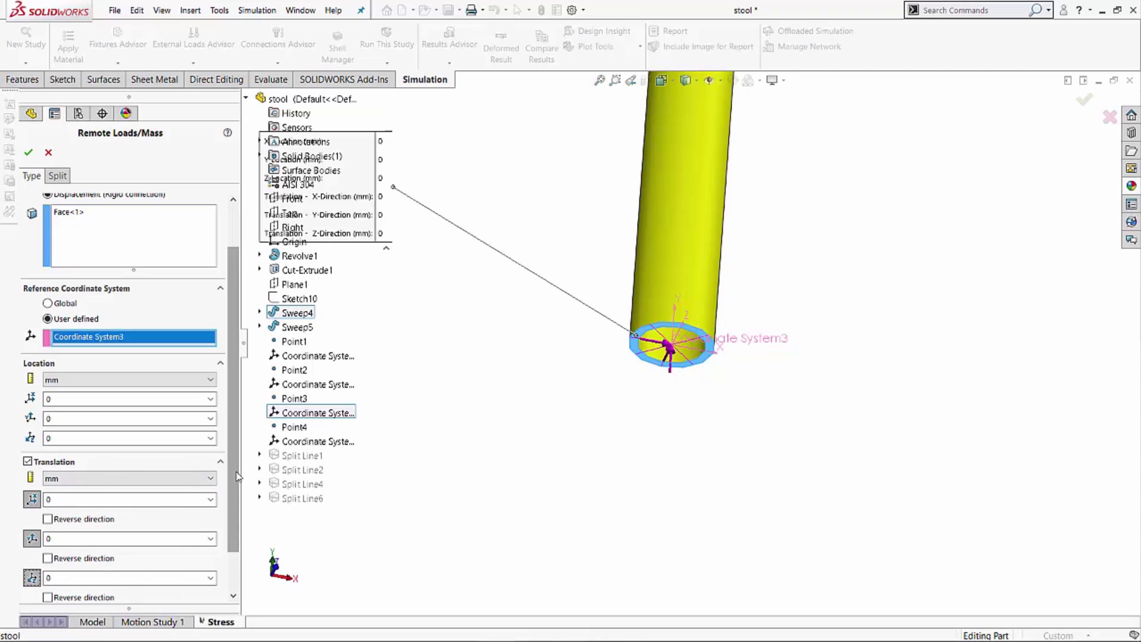
pyautogui.scroll(-2, 236, 475)
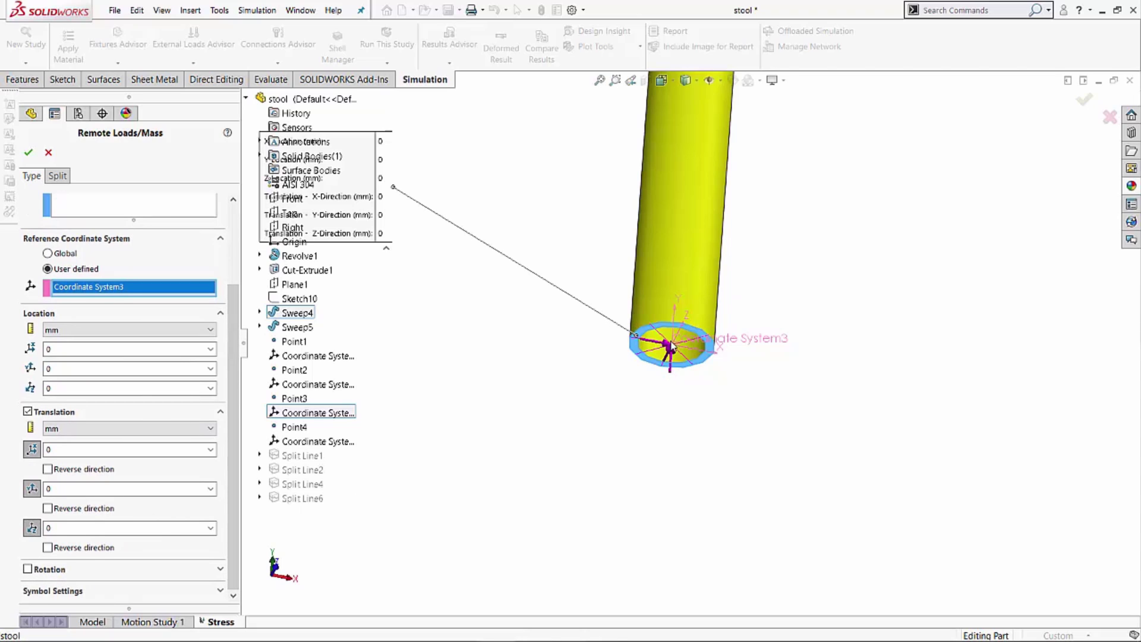
pyautogui.scroll(3, 850, 398)
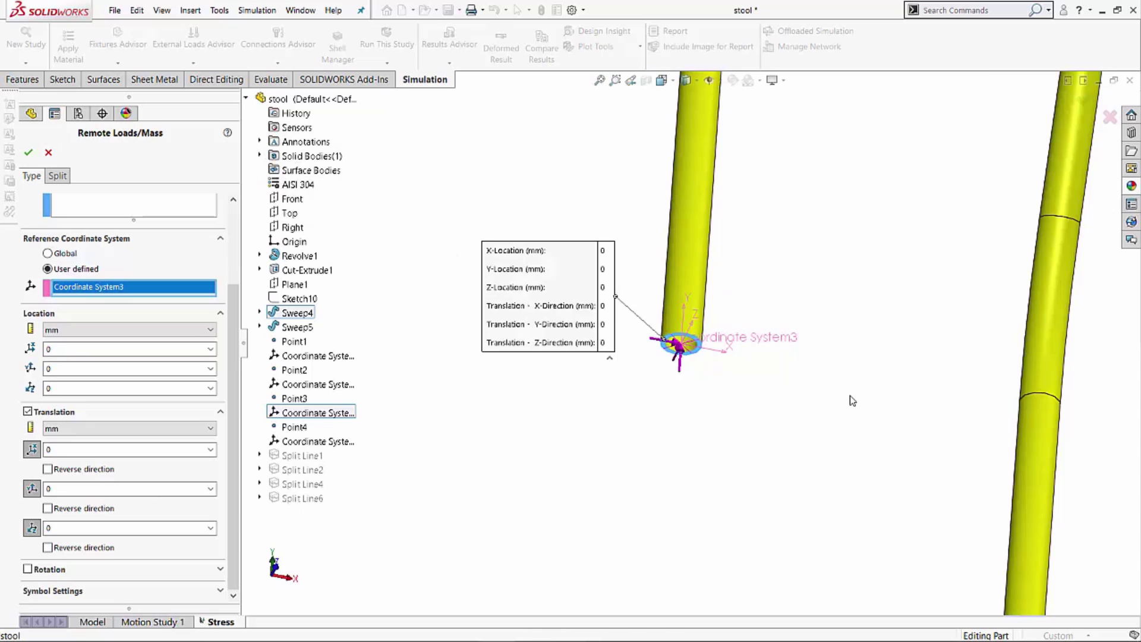
pyautogui.moveTo(617, 315); pyautogui.dragTo(498, 237)
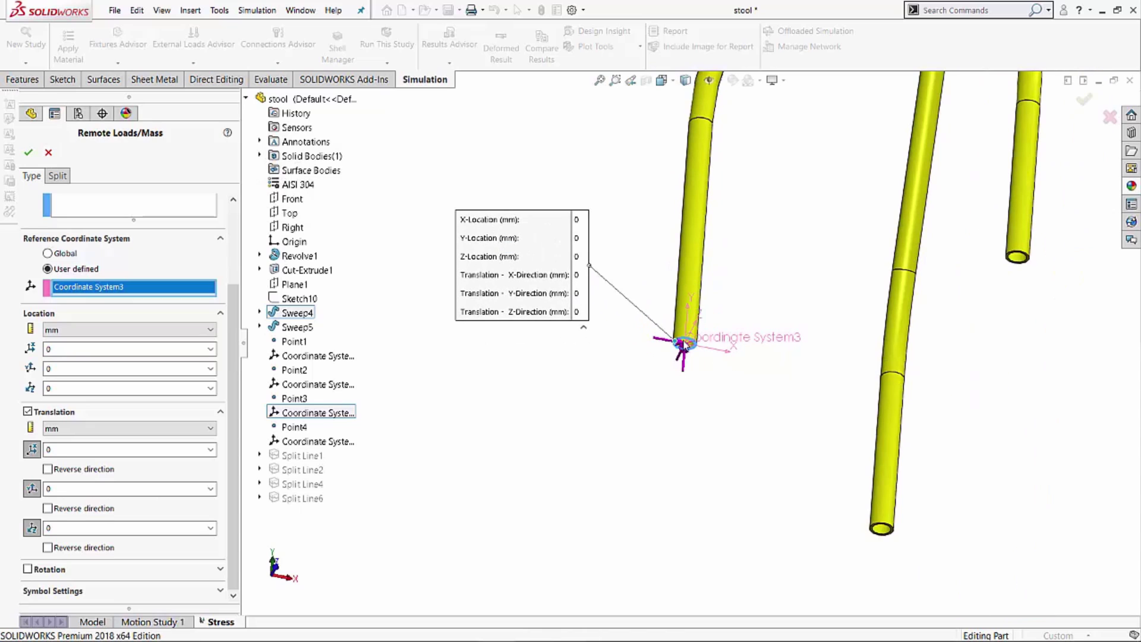
pyautogui.scroll(3, 921, 270)
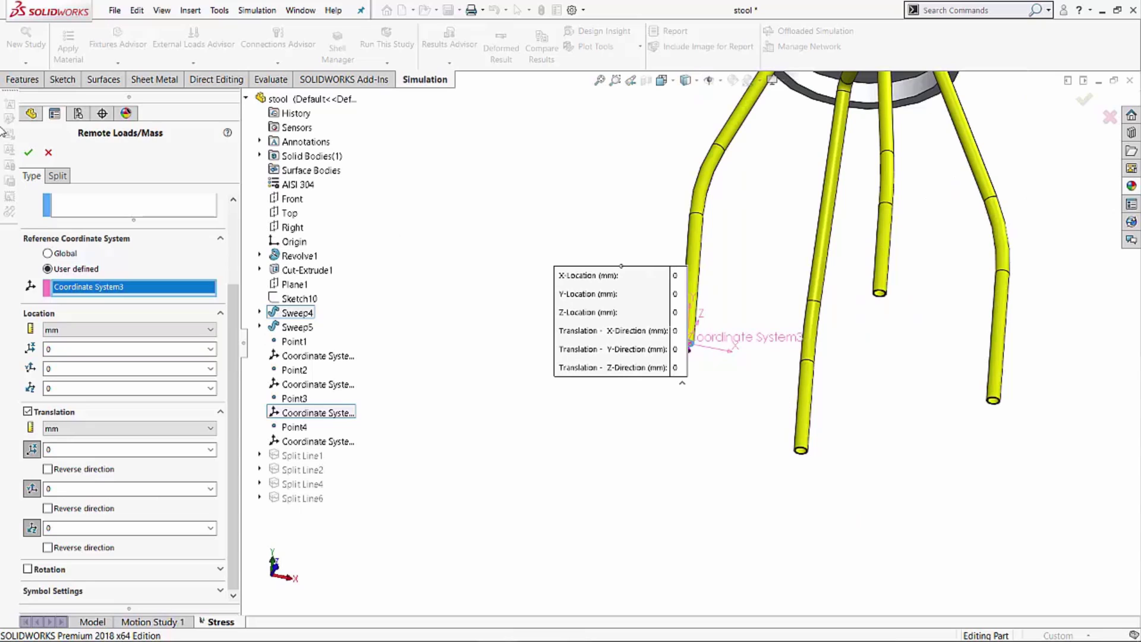
pyautogui.click(30, 153)
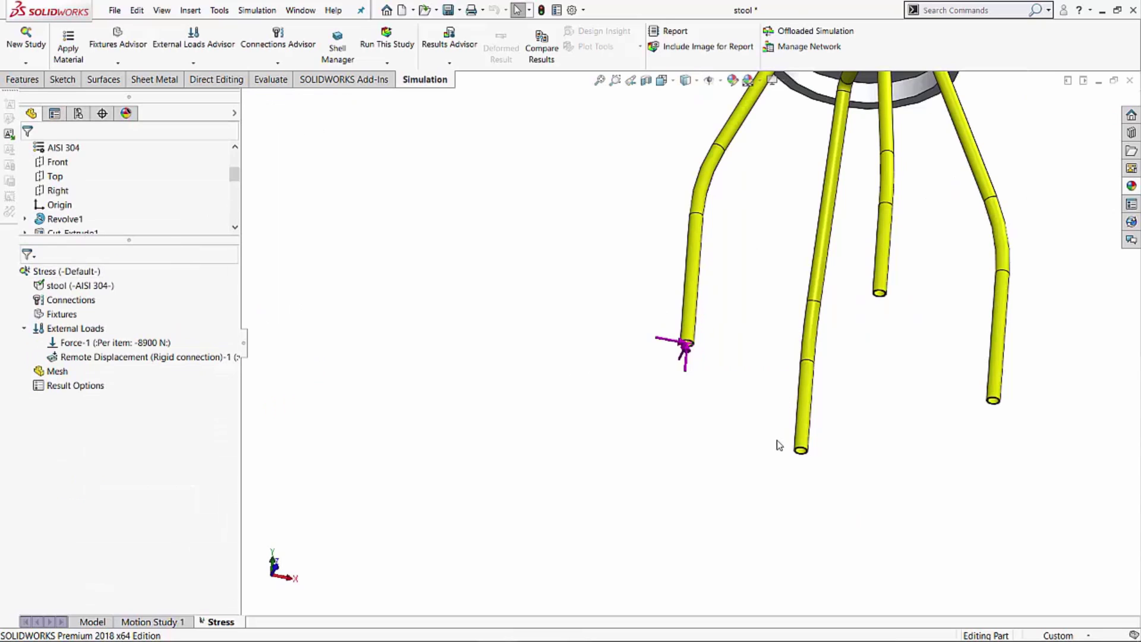
# - Start a rigid-connection remote displacement on the middle leg's end face, referenced to Coordinate System1
pyautogui.rightClick(53, 330)
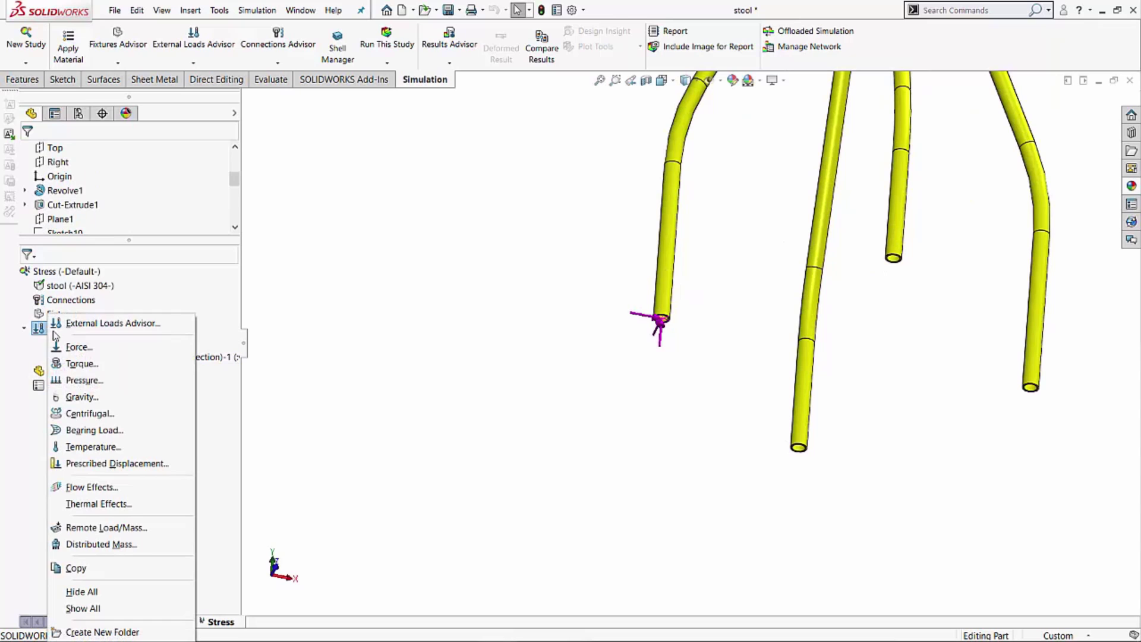
pyautogui.click(104, 527)
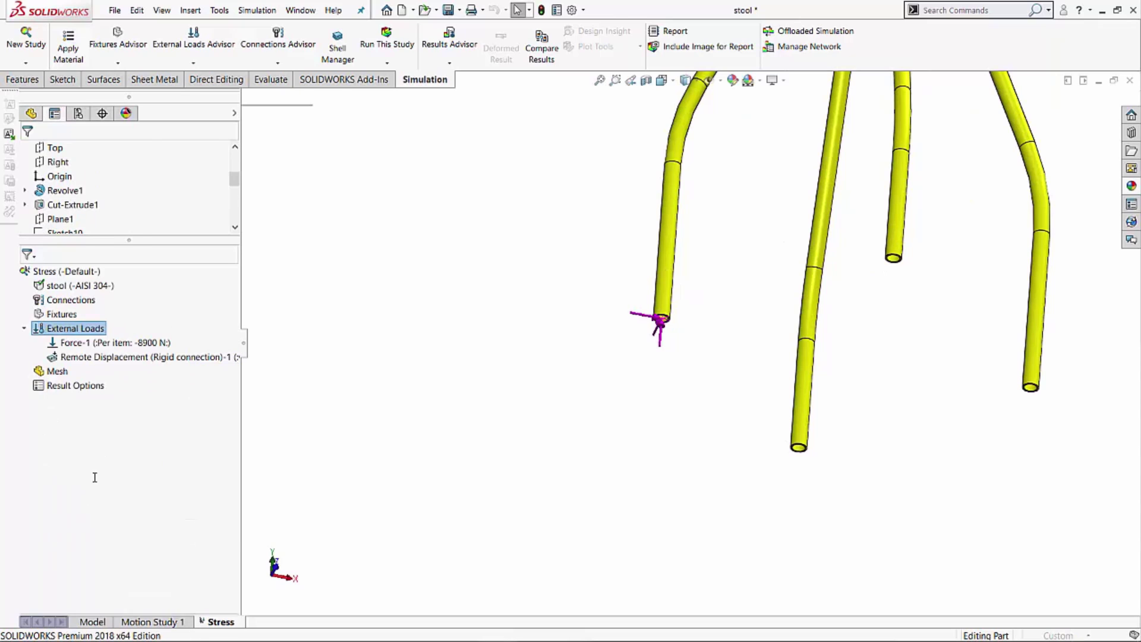
pyautogui.click(47, 250)
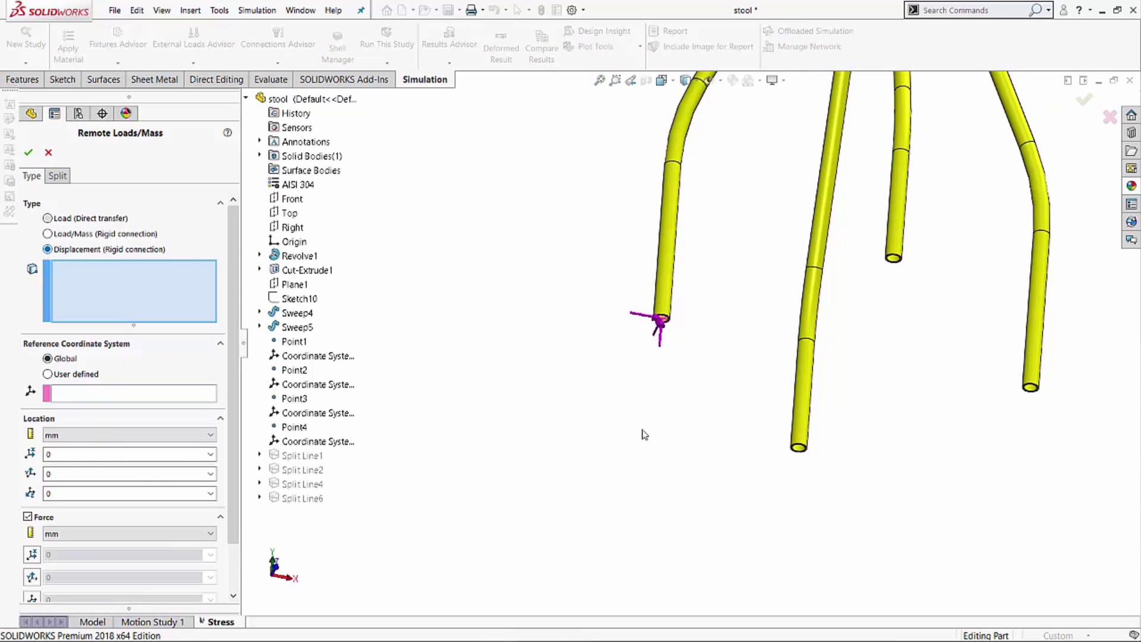
pyautogui.scroll(-5, 775, 436)
pyautogui.scroll(-3, 772, 431)
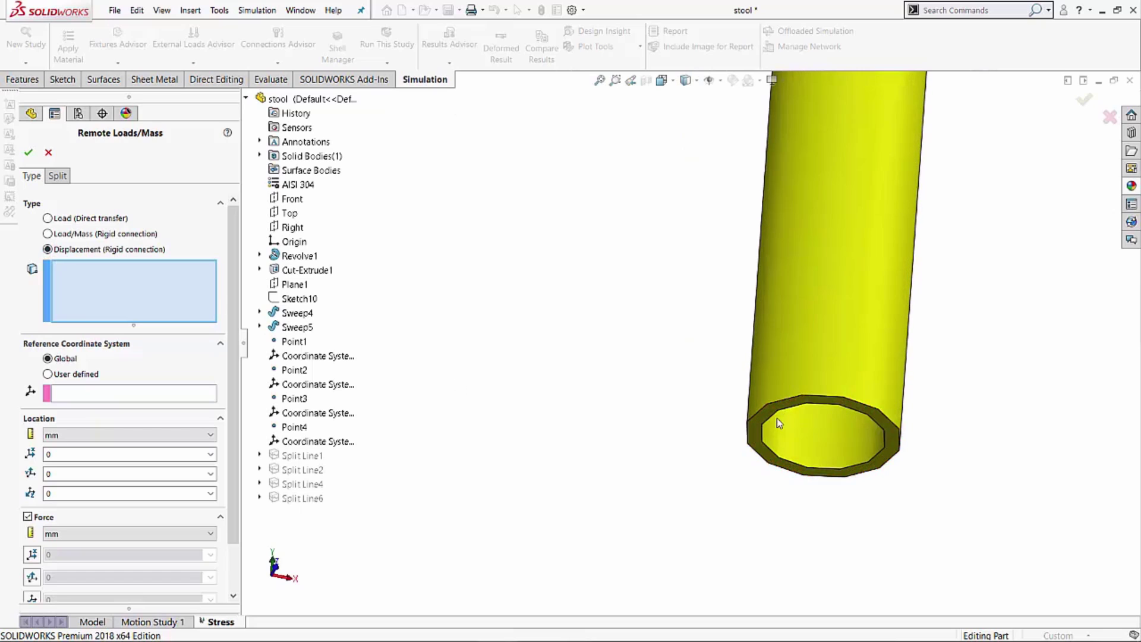
pyautogui.click(766, 412)
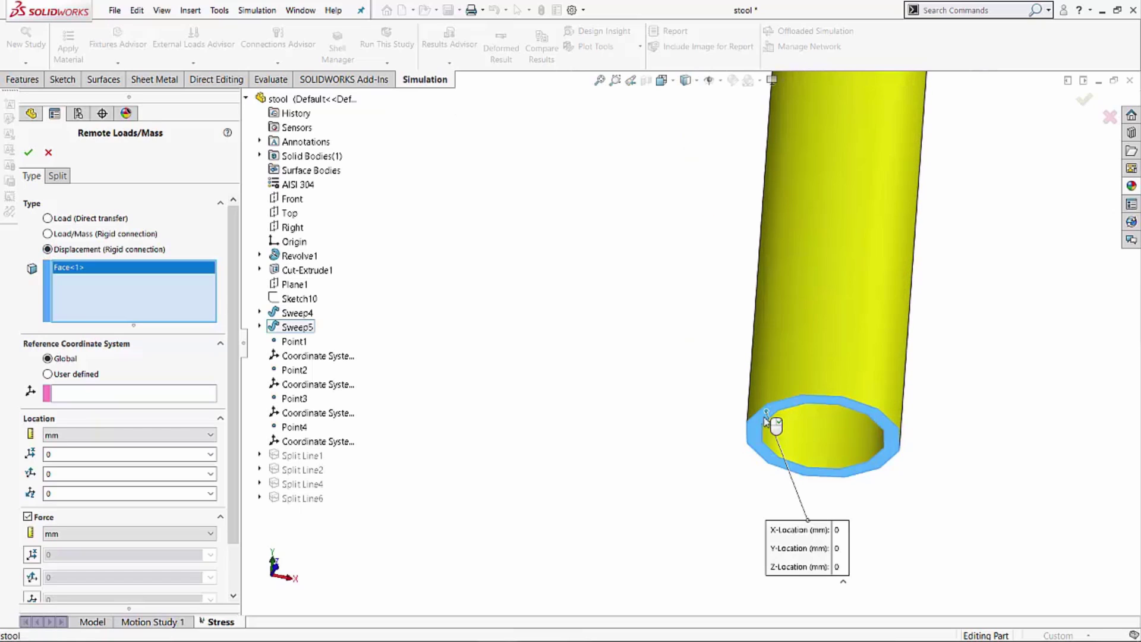
pyautogui.click(67, 394)
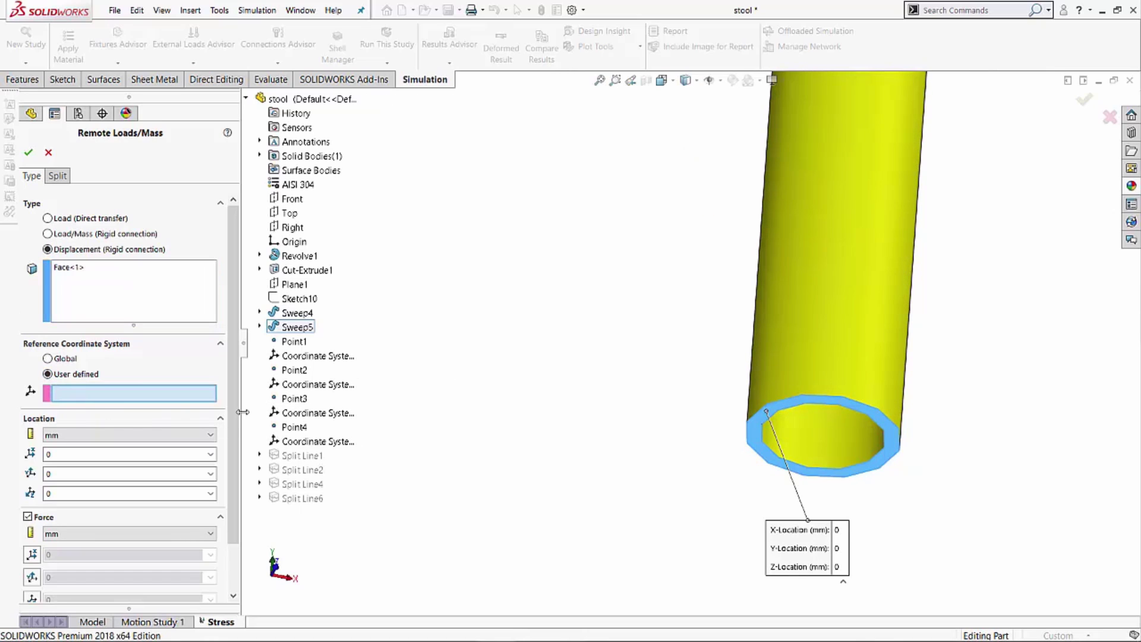
pyautogui.click(299, 357)
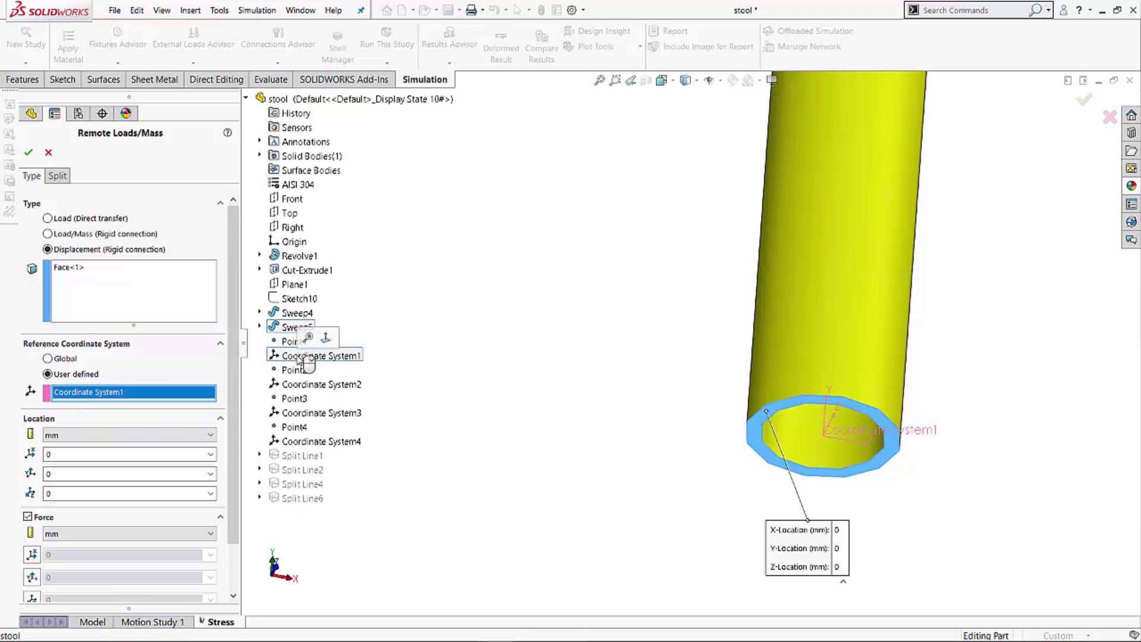
# - Fix its X, Y and Z translation at 0 and confirm the second remote displacement
pyautogui.click(52, 522)
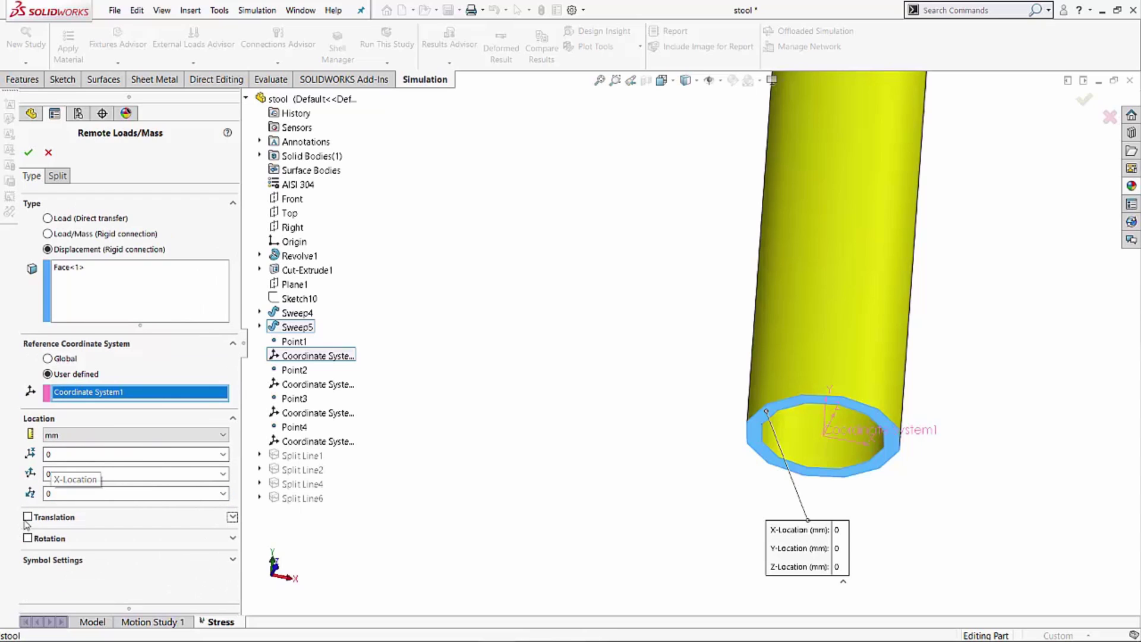
pyautogui.click(27, 517)
pyautogui.scroll(-1, 47, 531)
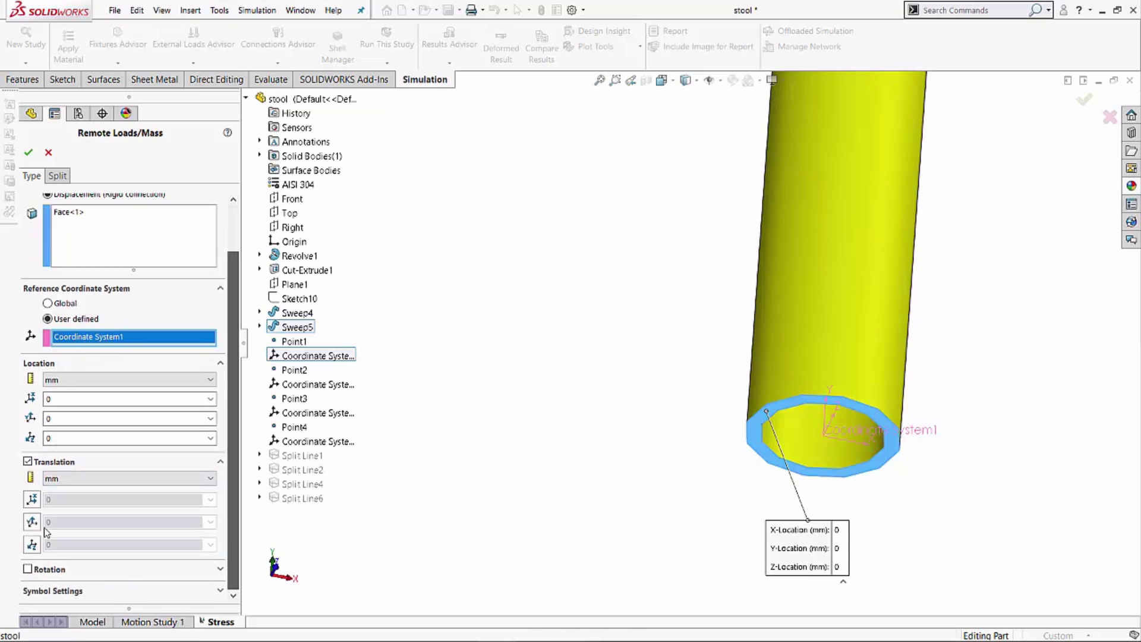
pyautogui.click(32, 498)
pyautogui.click(31, 539)
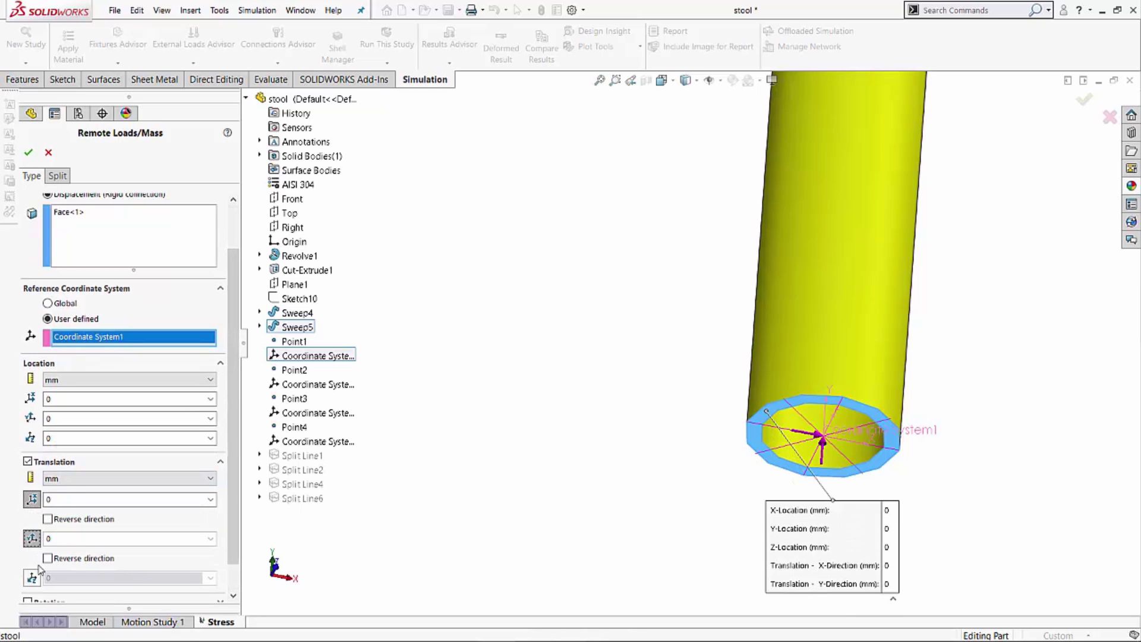
pyautogui.click(31, 577)
pyautogui.scroll(-1, 236, 575)
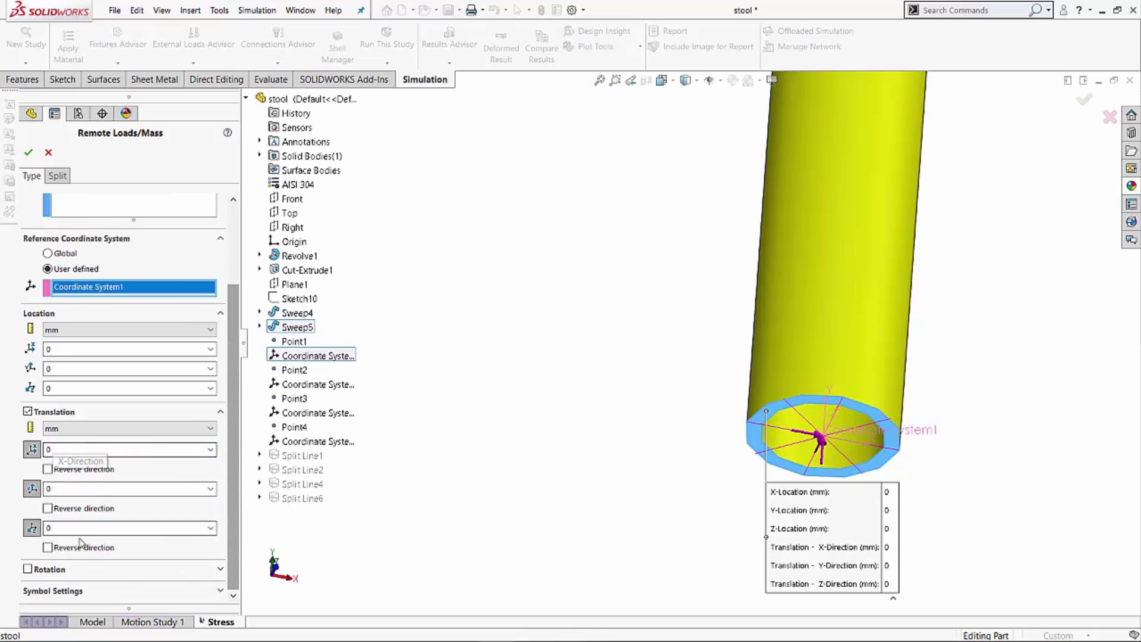
pyautogui.click(27, 154)
# - Start a rigid-connection remote displacement on a leg's ring-shaped end face, referenced to Coordinate System4
pyautogui.scroll(5, 765, 371)
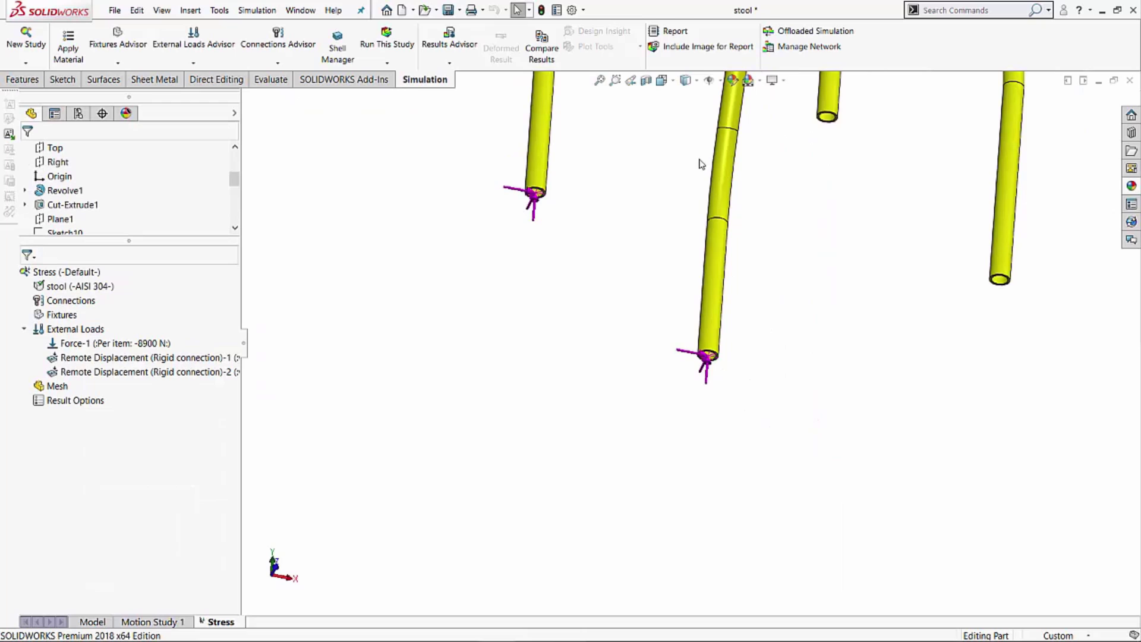
pyautogui.scroll(-3, 594, 179)
pyautogui.rightClick(60, 329)
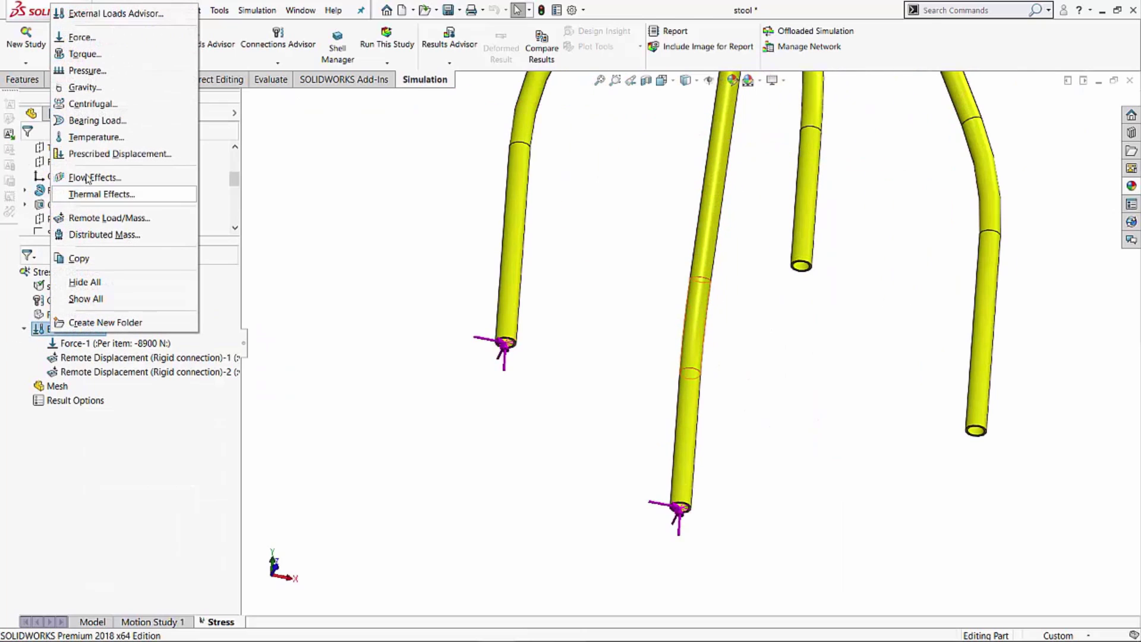
pyautogui.click(99, 224)
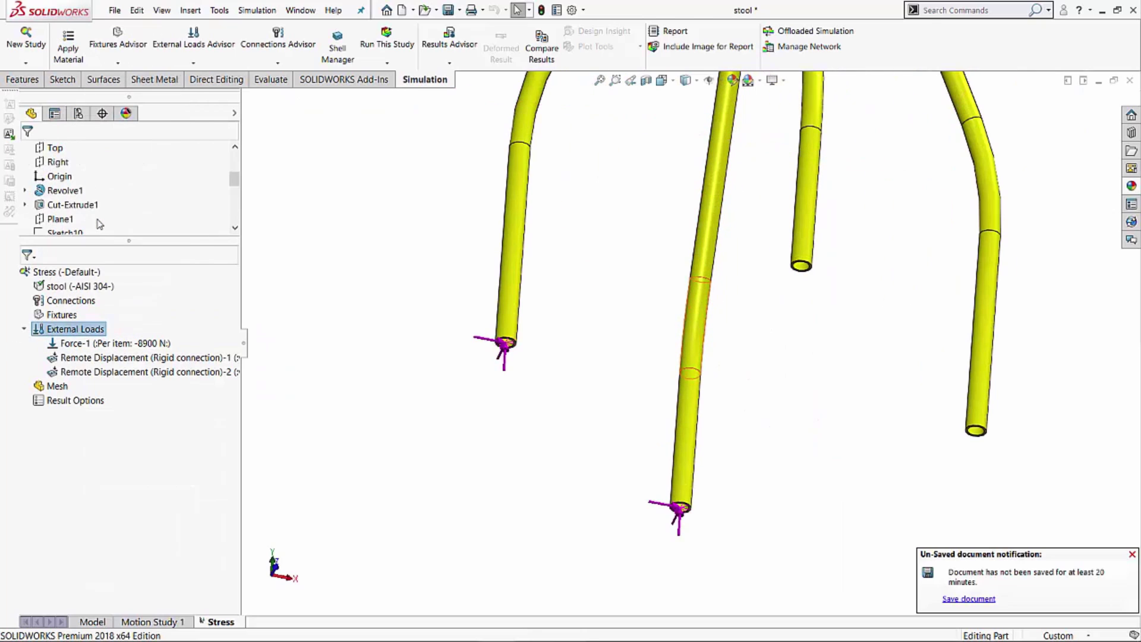
pyautogui.rightClick(86, 329)
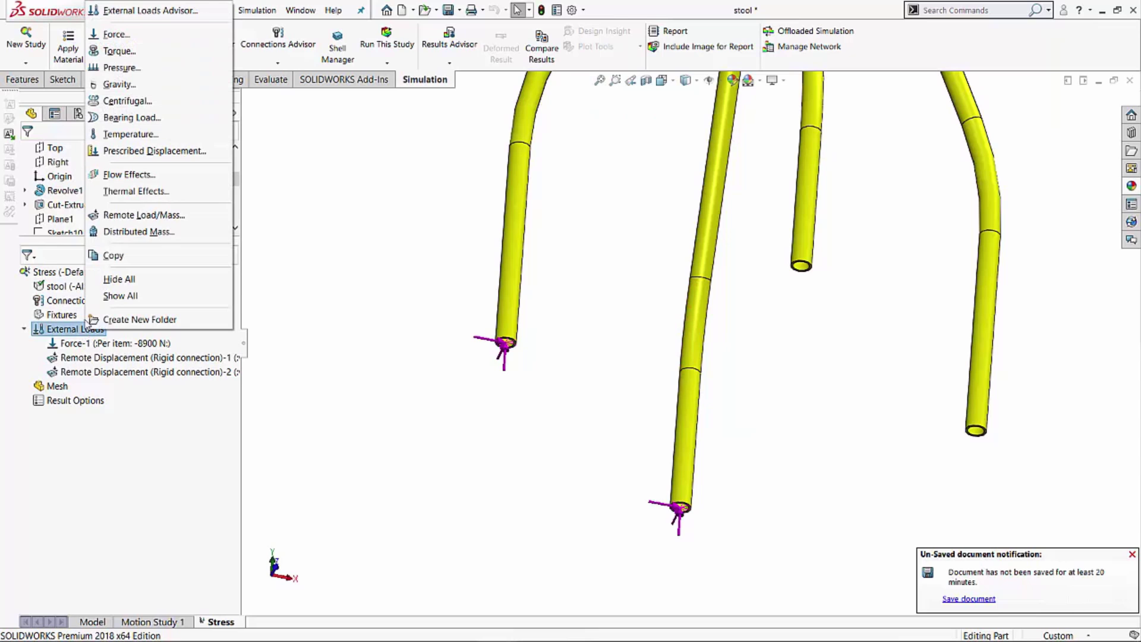
pyautogui.click(127, 215)
pyautogui.click(169, 250)
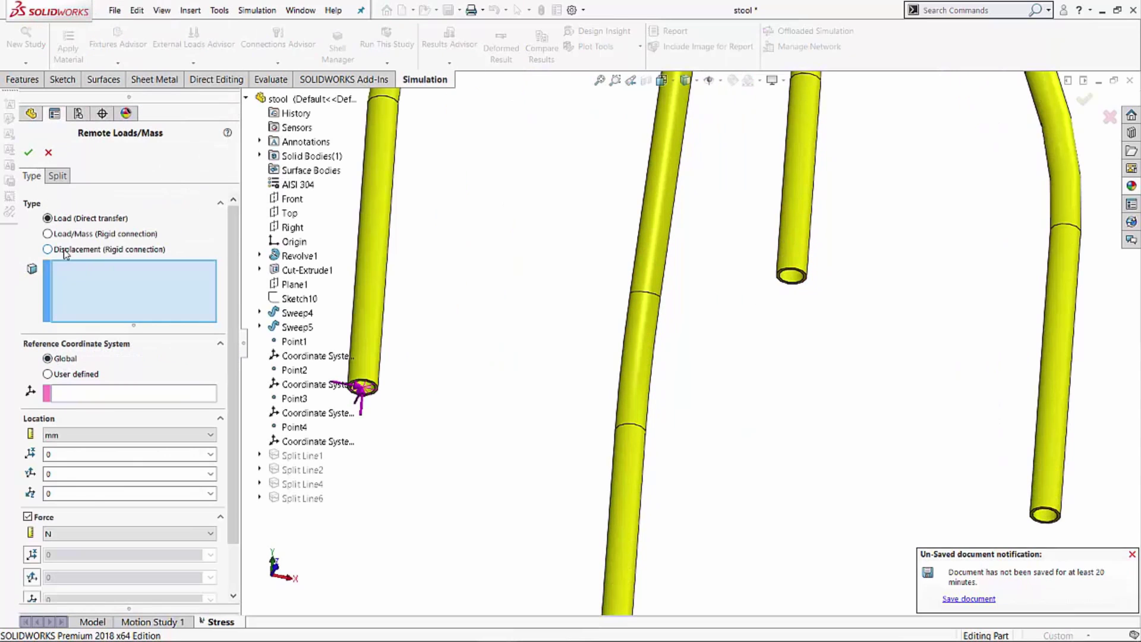
pyautogui.scroll(-2, 775, 250)
pyautogui.scroll(-4, 776, 250)
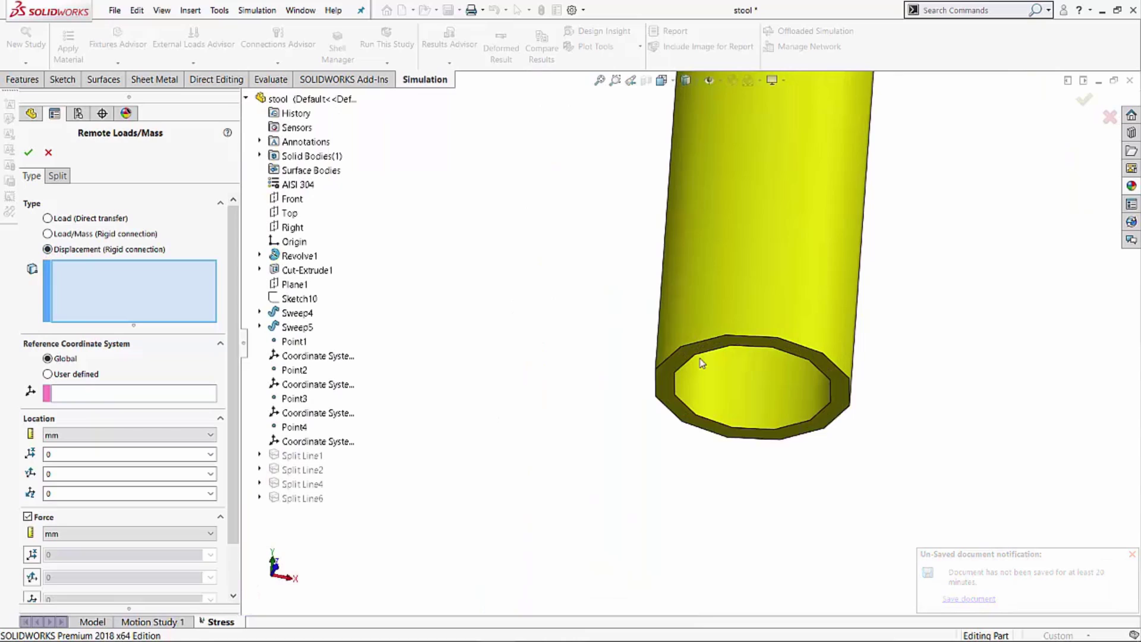
pyautogui.click(678, 362)
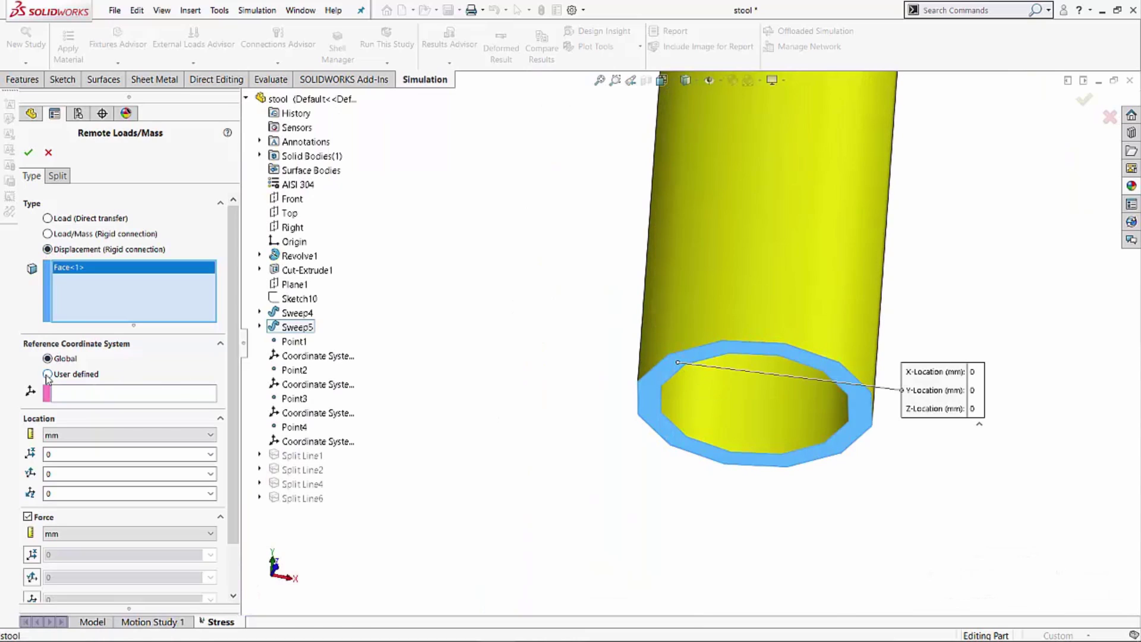
pyautogui.click(69, 396)
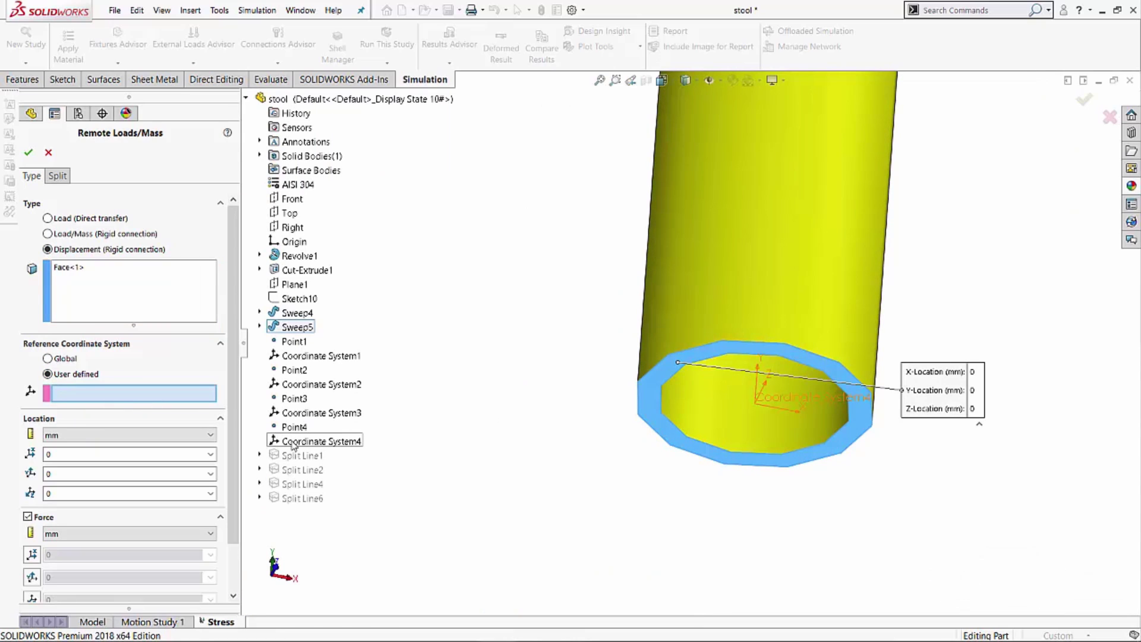
pyautogui.click(302, 443)
# - Fix its X, Y and Z translation at 0 and confirm the third remote displacement
pyautogui.scroll(2, 537, 511)
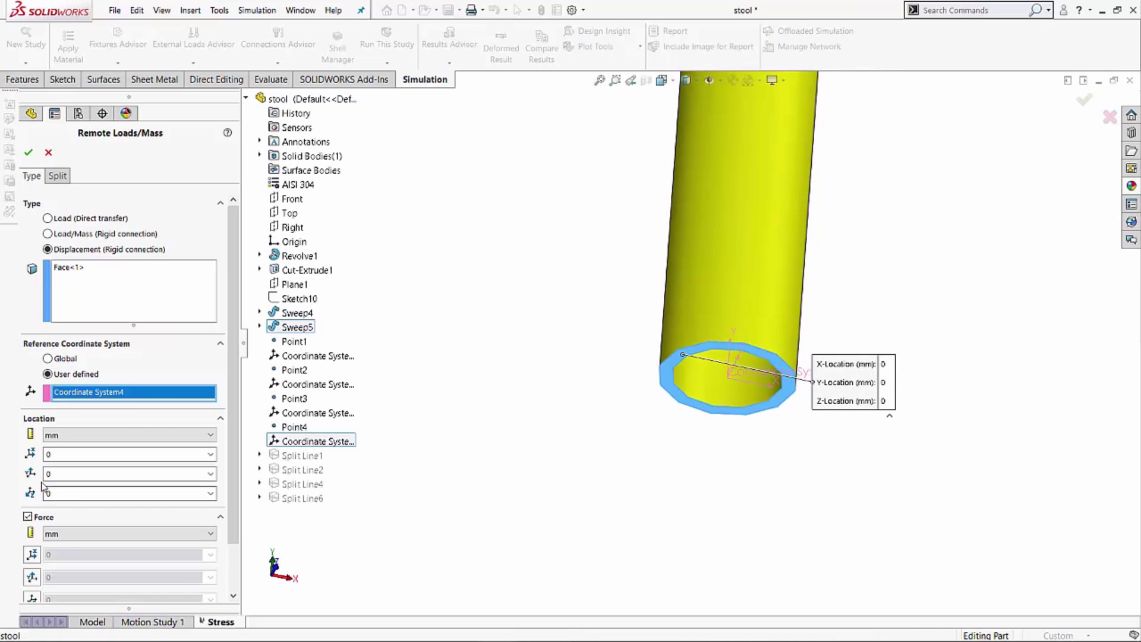
pyautogui.click(37, 521)
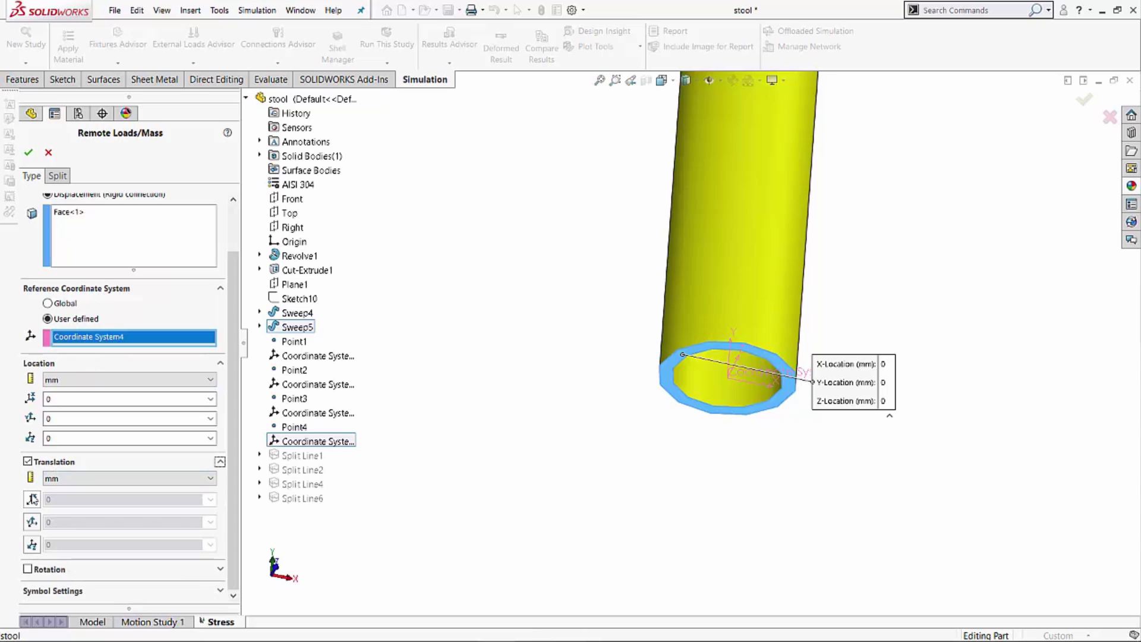
pyautogui.click(32, 499)
pyautogui.click(32, 538)
pyautogui.click(32, 578)
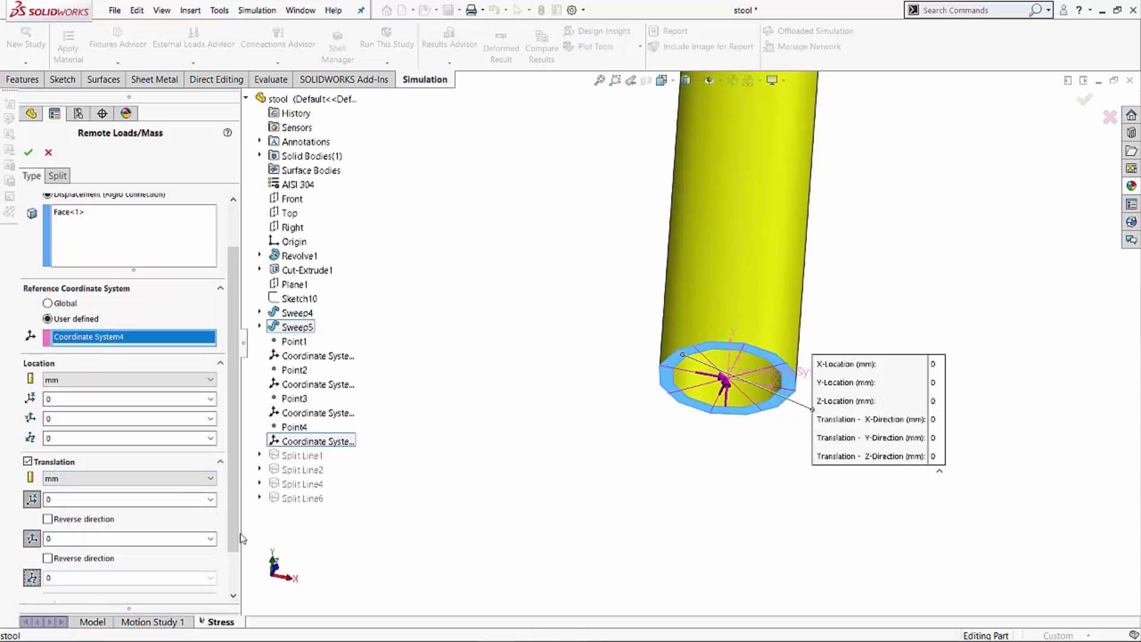
pyautogui.scroll(-2, 234, 517)
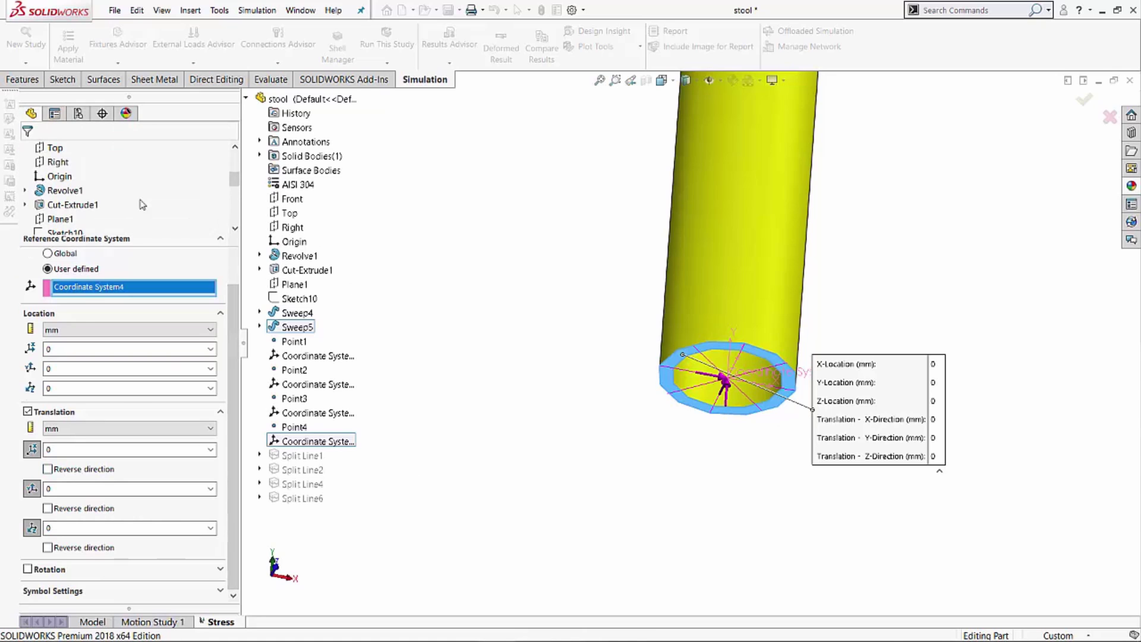
pyautogui.click(28, 152)
# - Start another rigid-connection remote displacement on a leg's end face, referenced to Coordinate System2
pyautogui.scroll(-5, 756, 406)
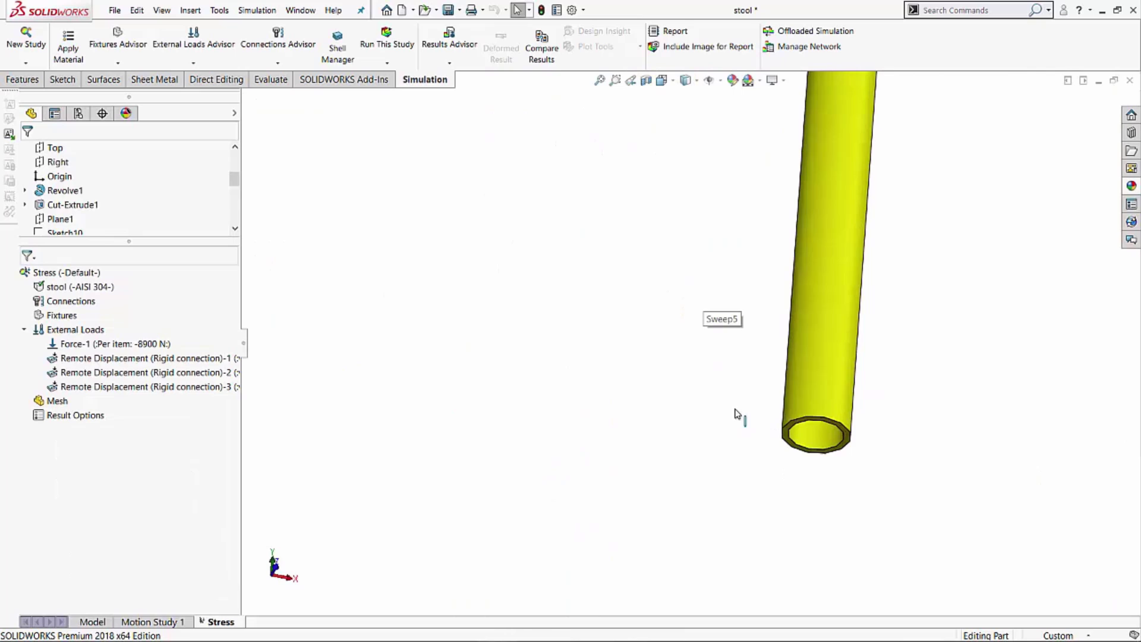
pyautogui.rightClick(56, 328)
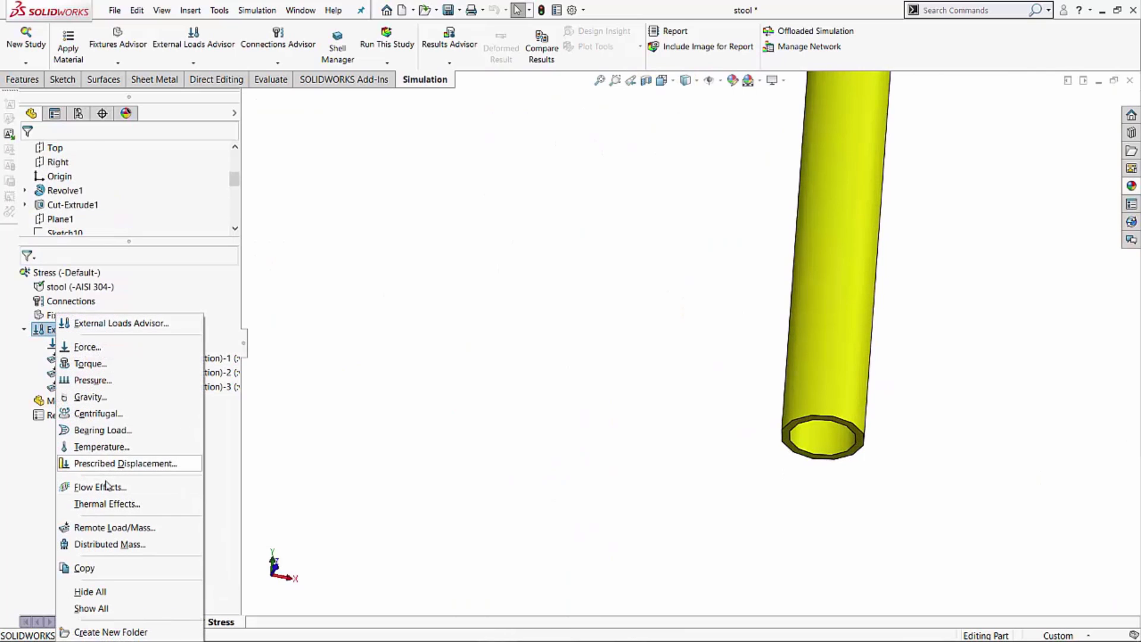
pyautogui.click(116, 528)
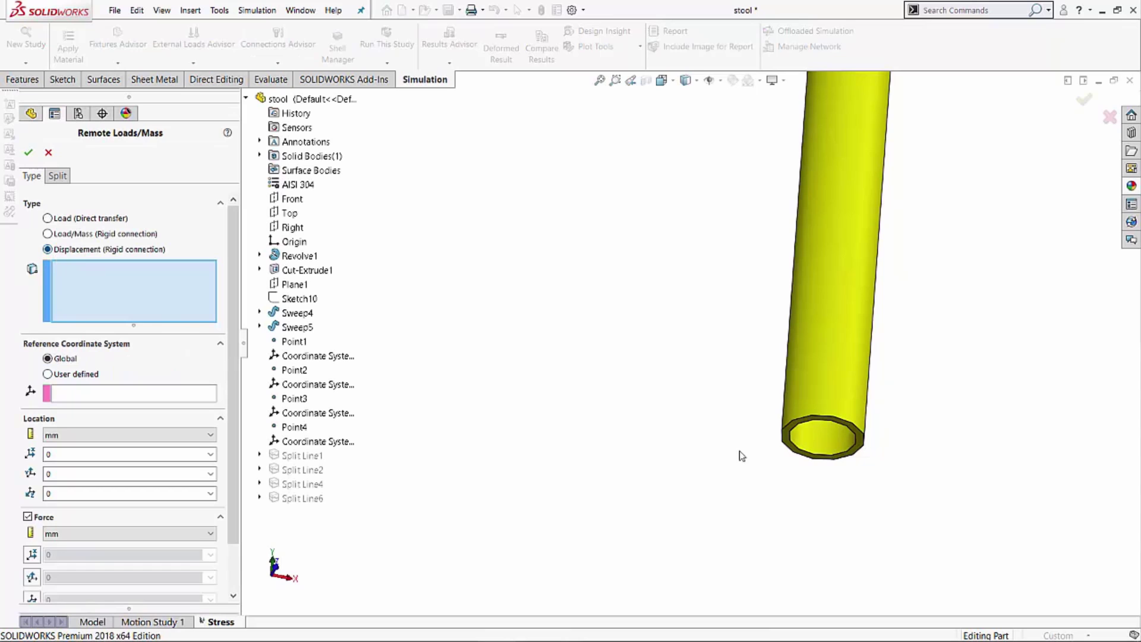
pyautogui.scroll(-3, 741, 456)
pyautogui.click(734, 423)
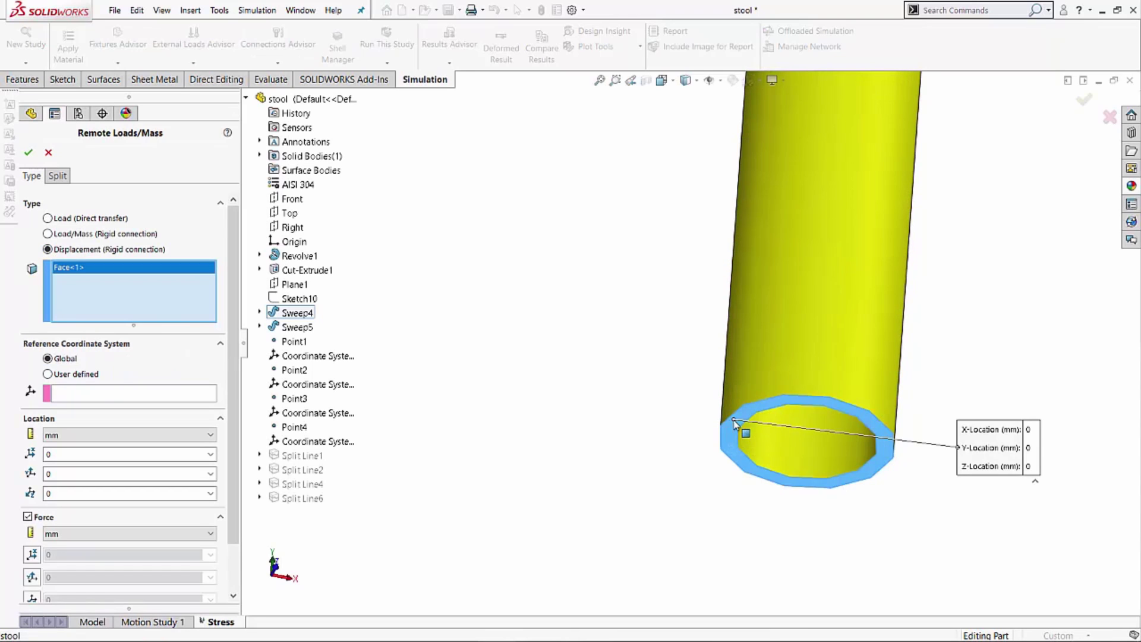
pyautogui.click(75, 396)
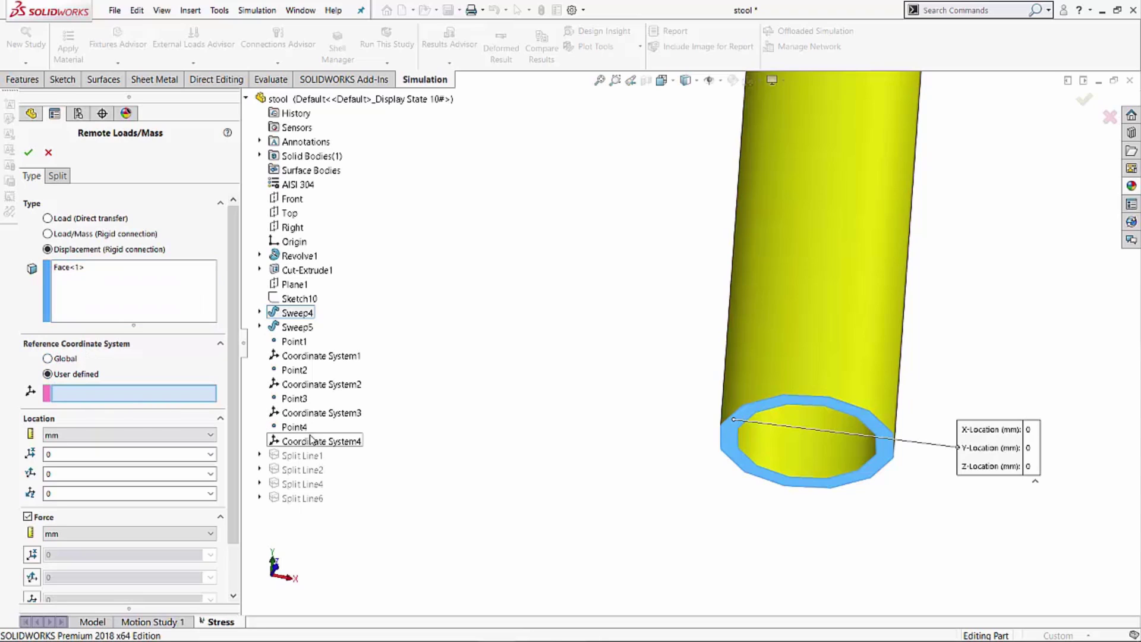
pyautogui.click(297, 384)
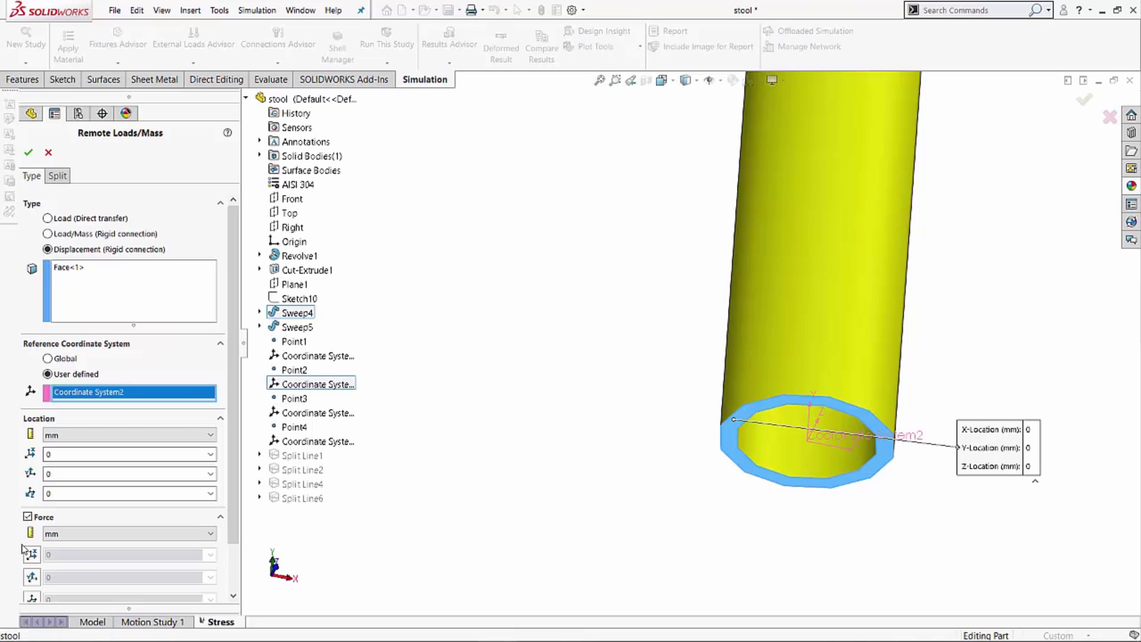
# - Fix its X, Y and Z translation at 0 and confirm the fourth remote displacement
pyautogui.scroll(-2, 51, 522)
pyautogui.click(50, 463)
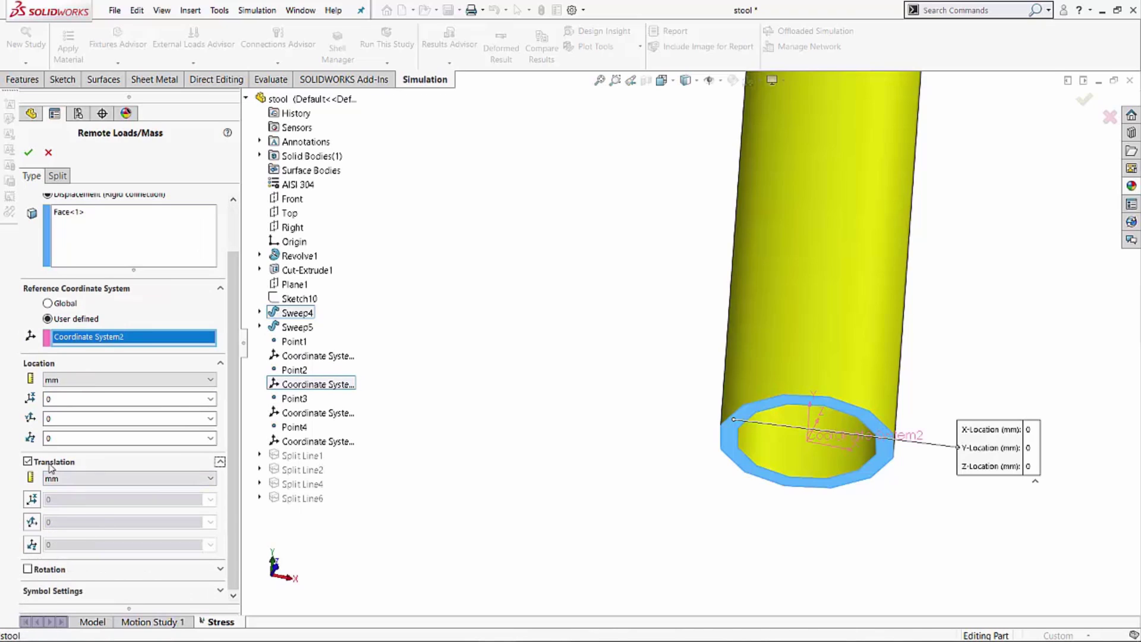
pyautogui.click(33, 499)
pyautogui.click(32, 538)
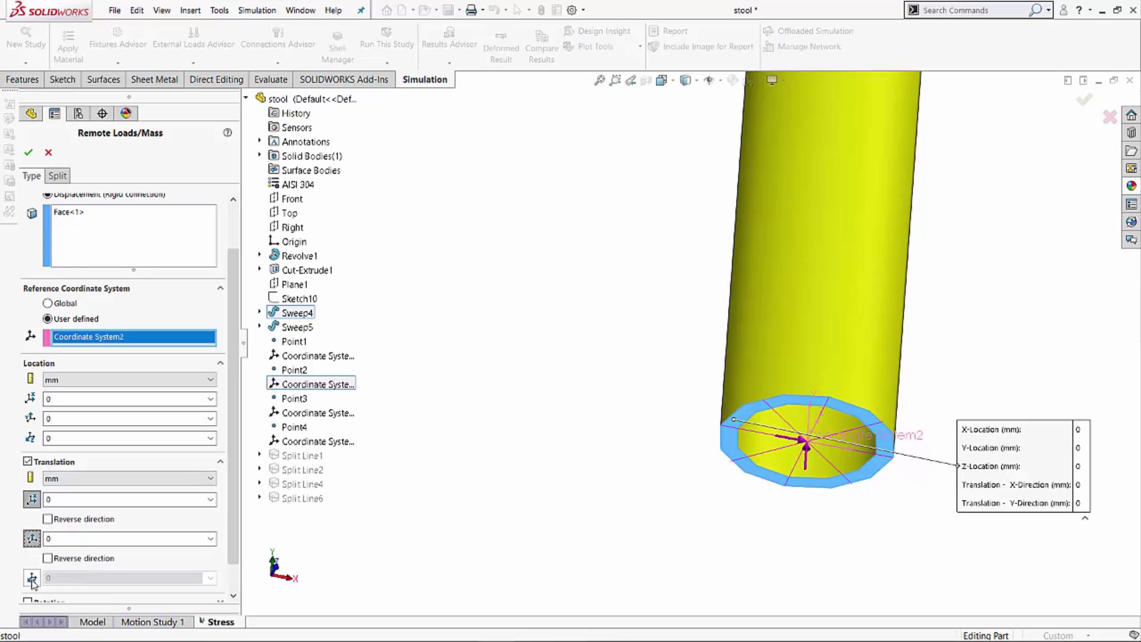
pyautogui.click(32, 577)
pyautogui.scroll(-2, 230, 533)
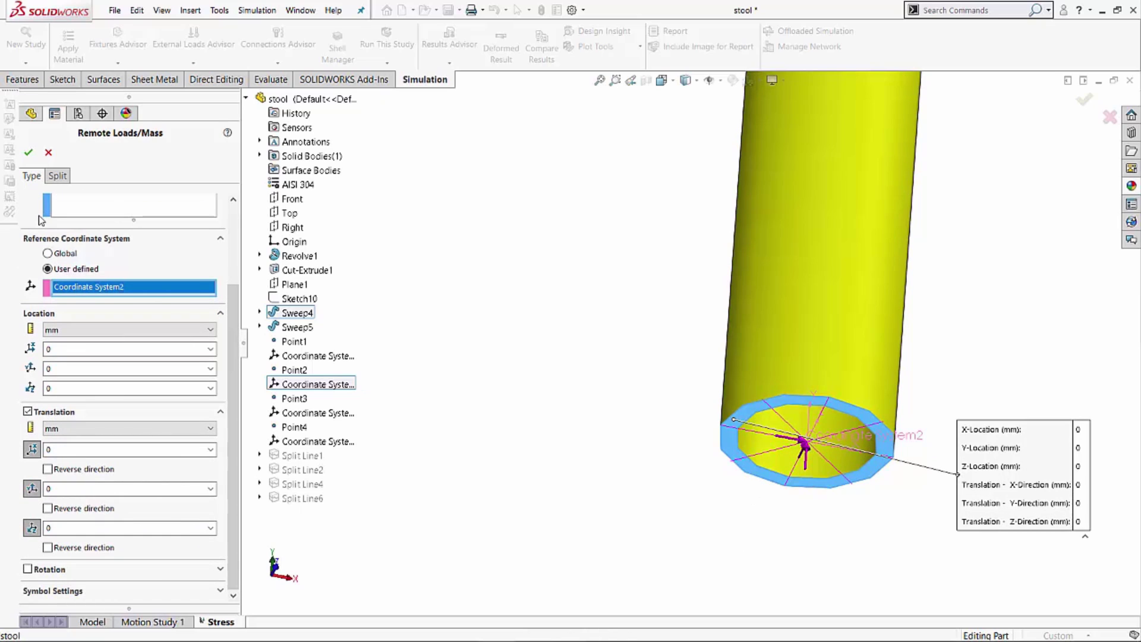
pyautogui.click(28, 152)
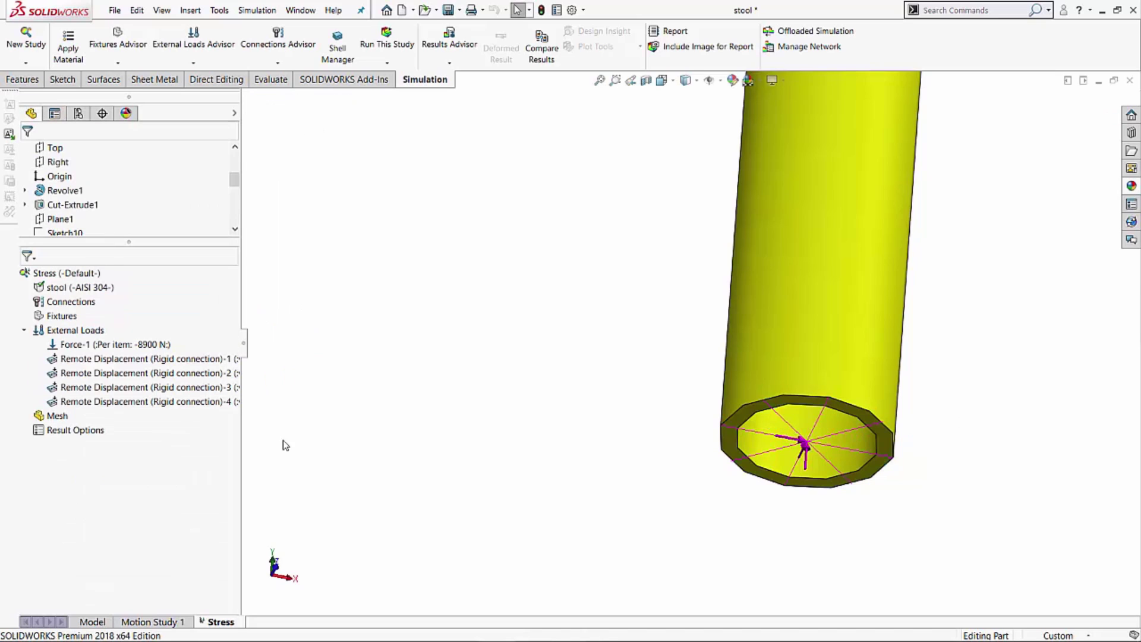
# - Check the reference geometry options on the Features tab, then go back to Simulation
pyautogui.click(24, 81)
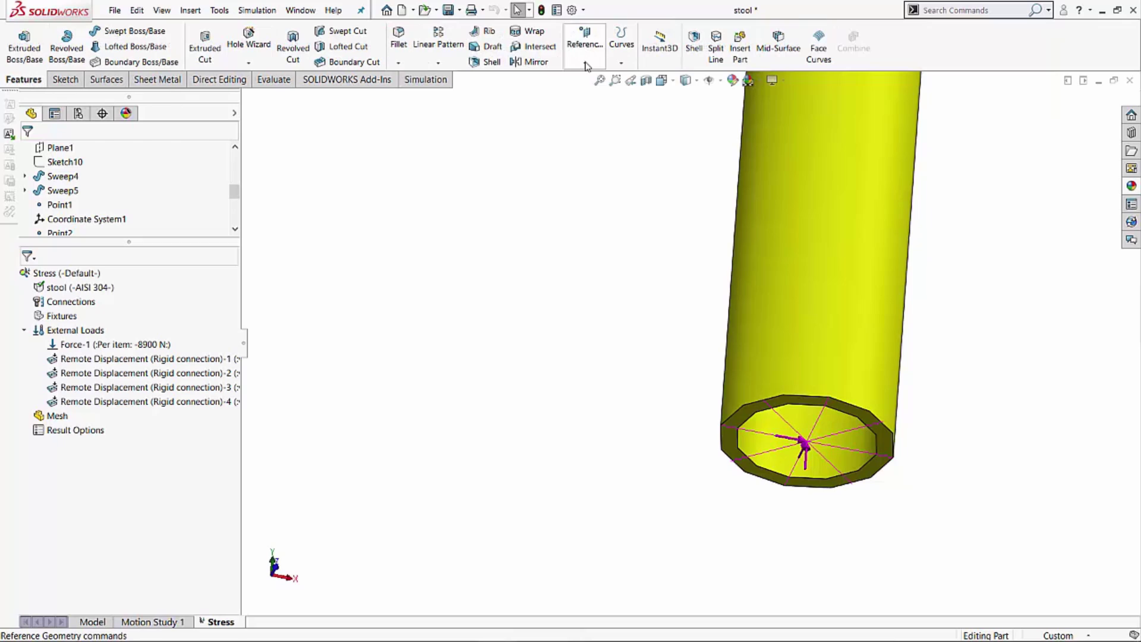
pyautogui.click(584, 62)
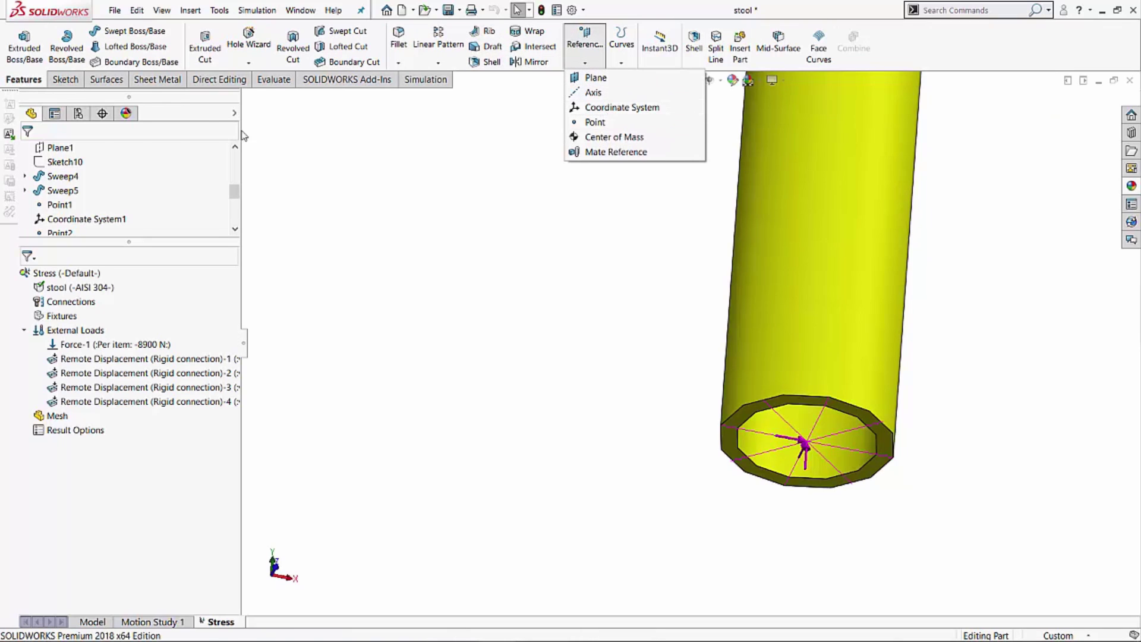
pyautogui.click(425, 80)
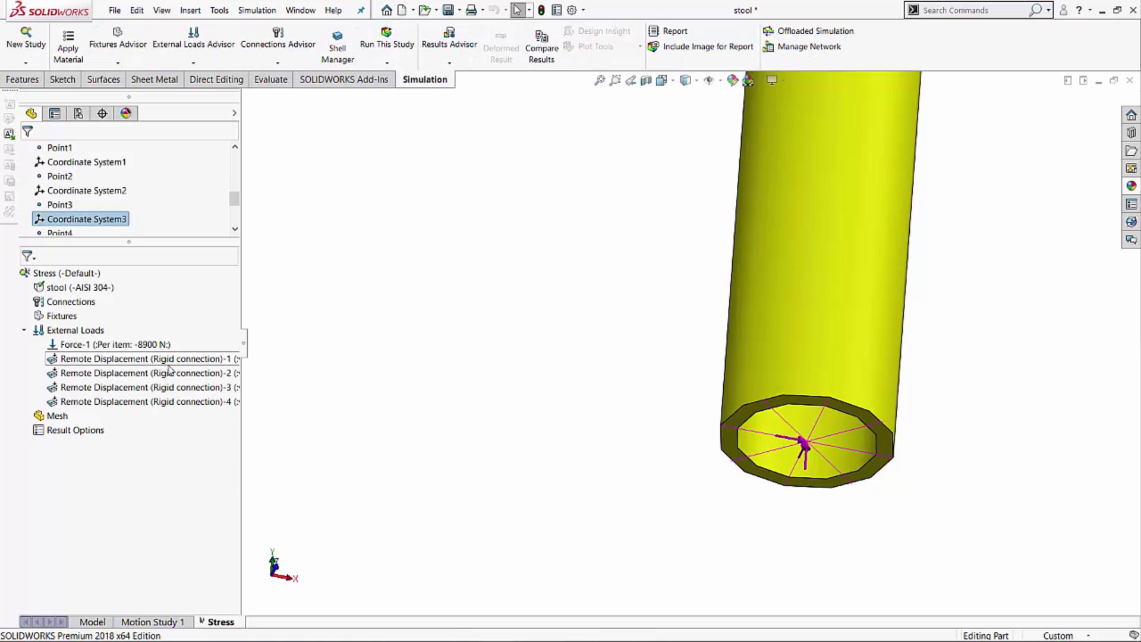
# - Zoom and orbit to show the whole stool with seat load arrows and all four leg fixtures
pyautogui.moveTo(123, 379)
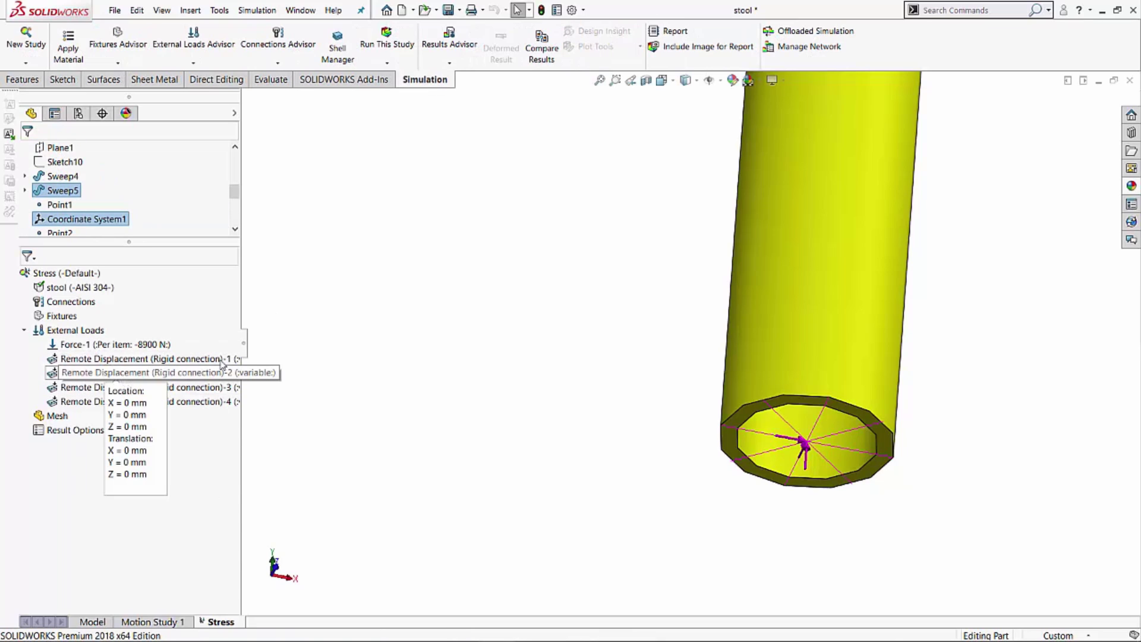
pyautogui.scroll(6, 576, 333)
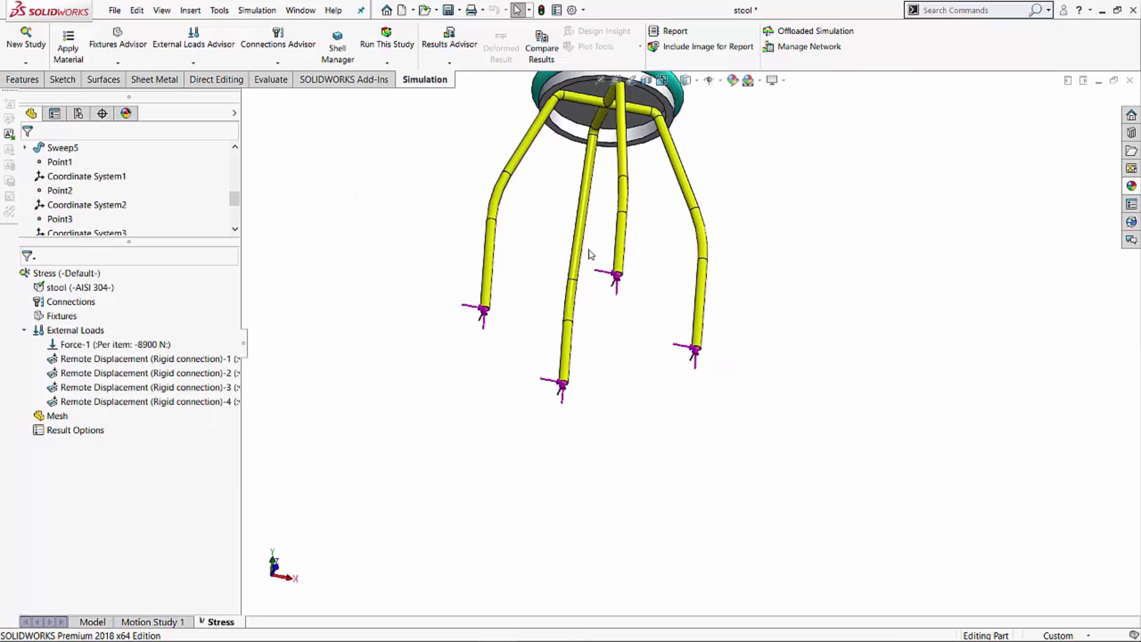
pyautogui.moveTo(110, 350)
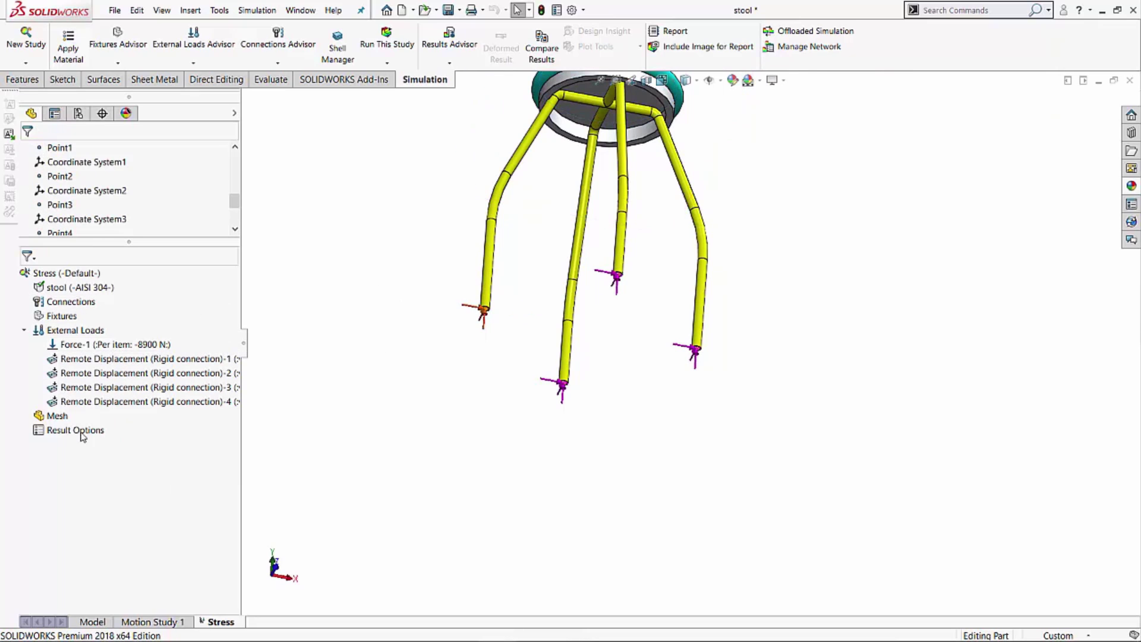
pyautogui.keyDown('ctrl'); pyautogui.moveTo(539, 148); pyautogui.dragTo(634, 299, button='middle'); pyautogui.keyUp('ctrl')
pyautogui.scroll(-5, 699, 205)
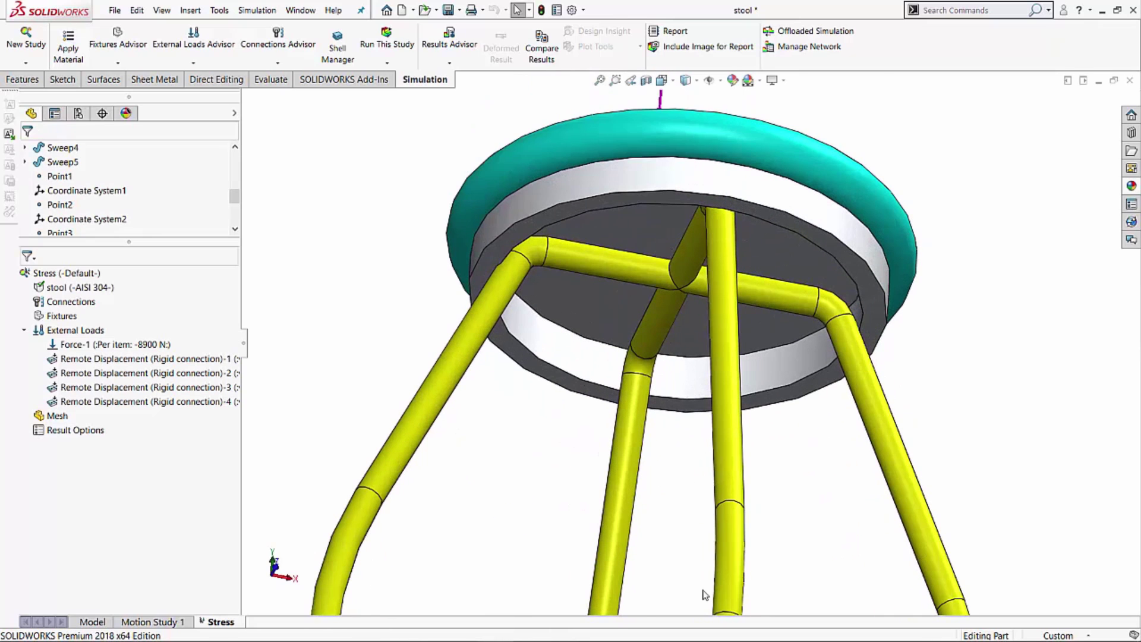
pyautogui.scroll(5, 703, 594)
pyautogui.moveTo(683, 517); pyautogui.dragTo(702, 415, button='middle')
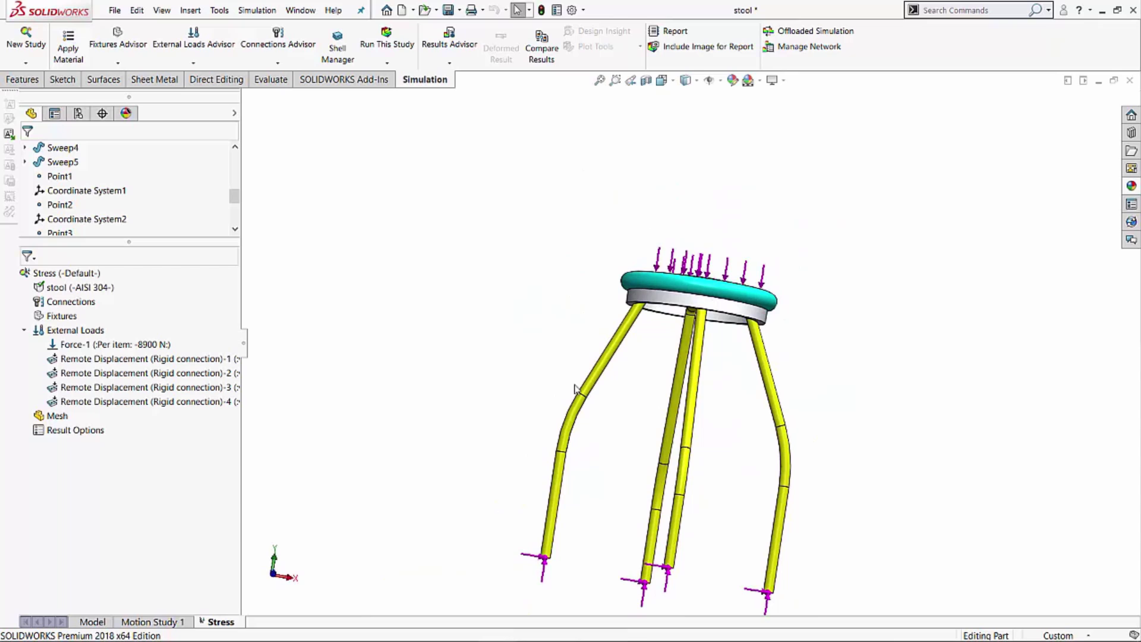
pyautogui.moveTo(803, 433); pyautogui.dragTo(743, 429, button='middle')
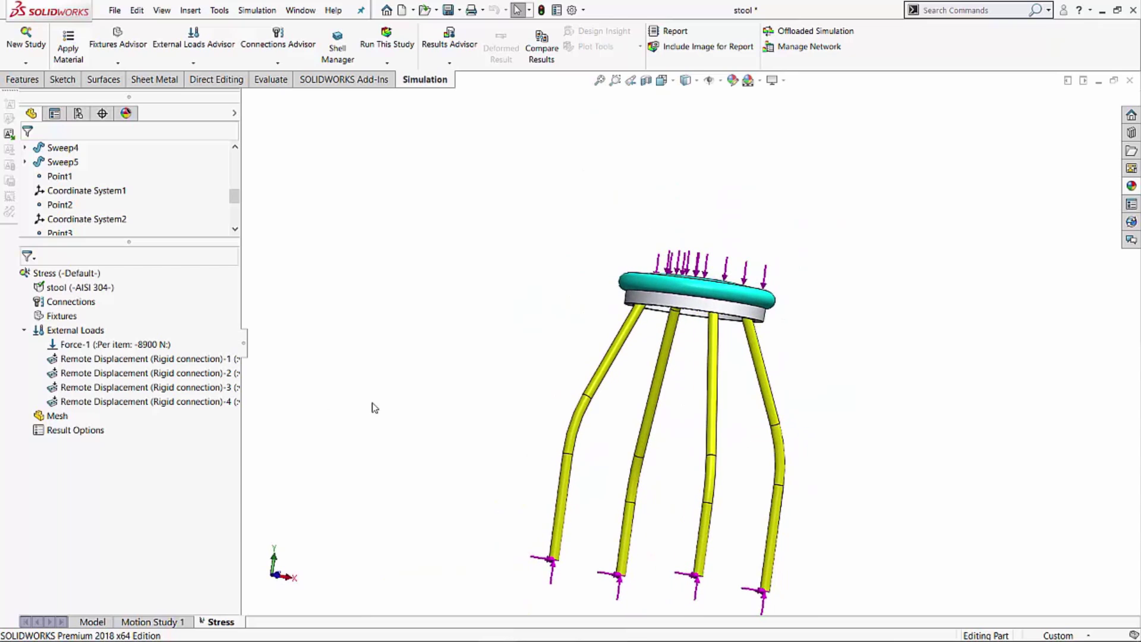
# - Start a new mesh control on the study's Mesh with a 10 mm element size
pyautogui.rightClick(50, 417)
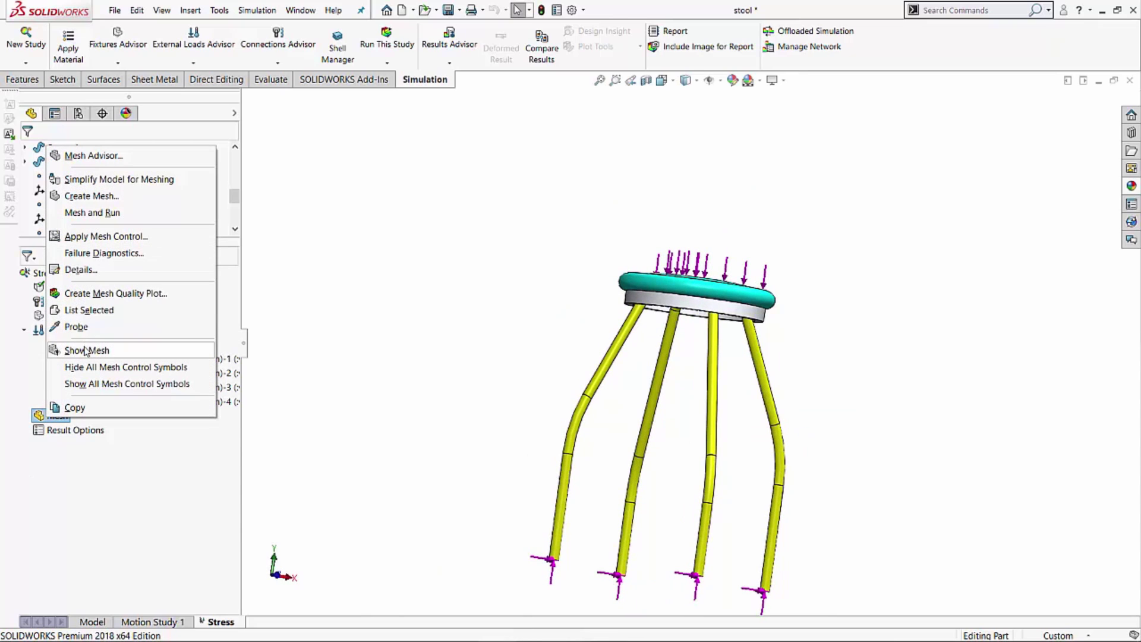
pyautogui.click(86, 237)
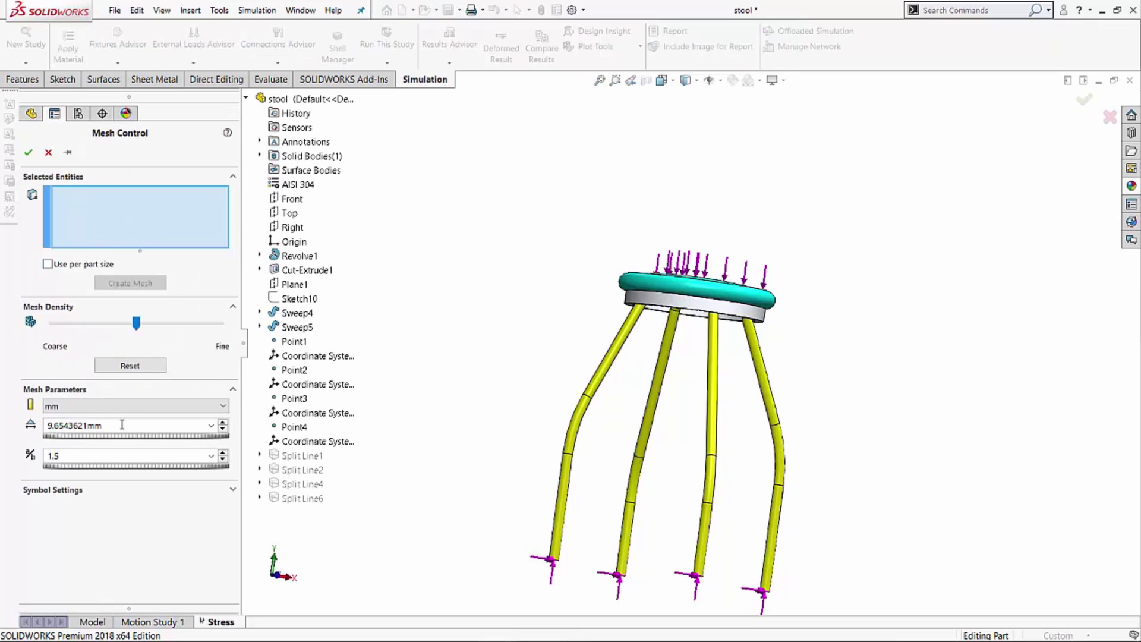
pyautogui.click(122, 424)
pyautogui.write('10.00mm')
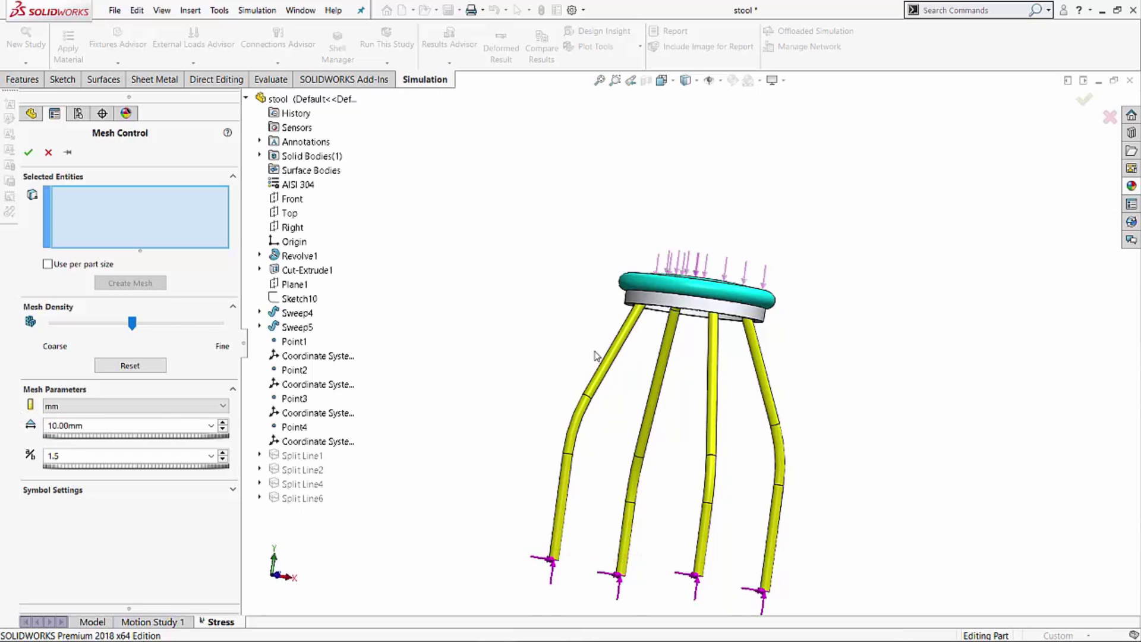
pyautogui.scroll(-4, 569, 352)
# - Add the segment faces of all four stool legs to the mesh control
pyautogui.click(653, 355)
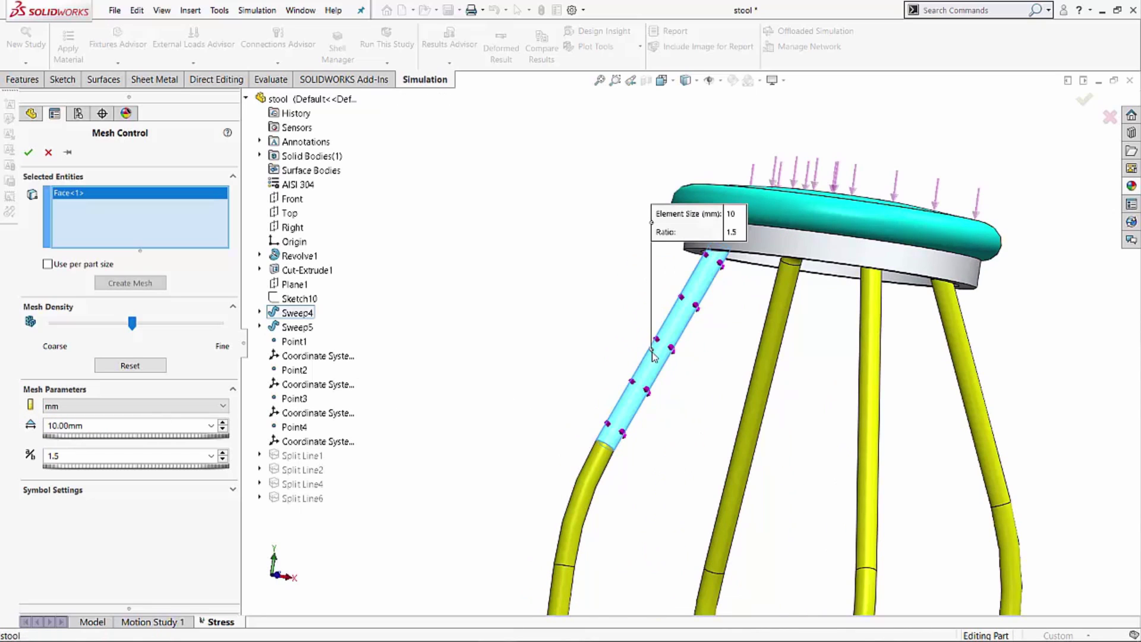
pyautogui.click(609, 472)
pyautogui.scroll(4, 609, 472)
pyautogui.click(594, 597)
pyautogui.click(712, 446)
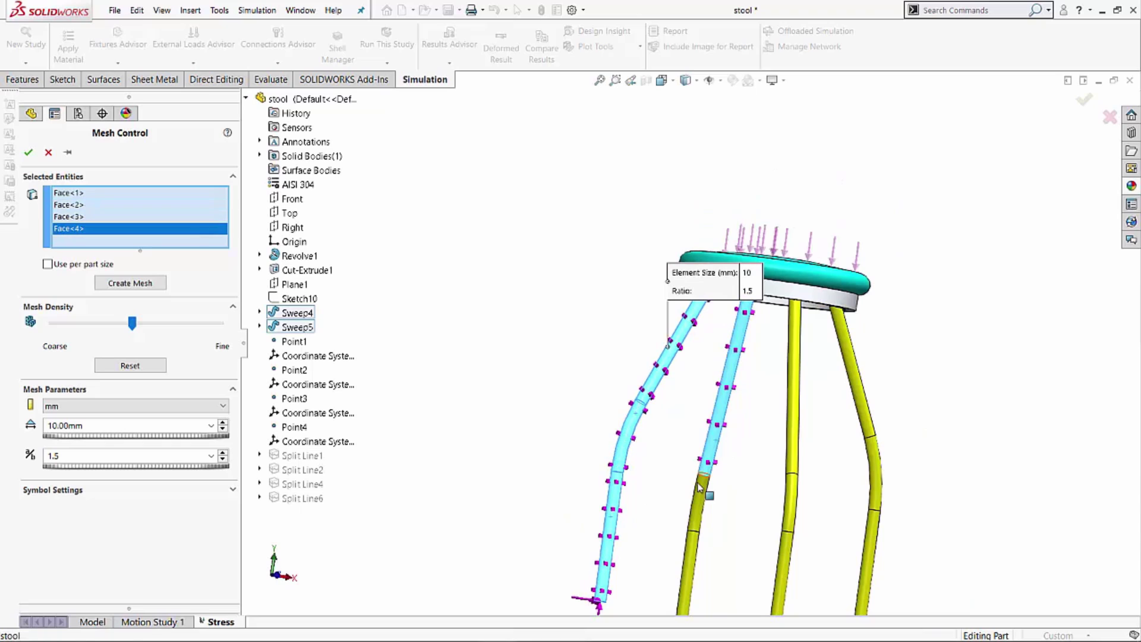
pyautogui.click(703, 504)
pyautogui.click(692, 553)
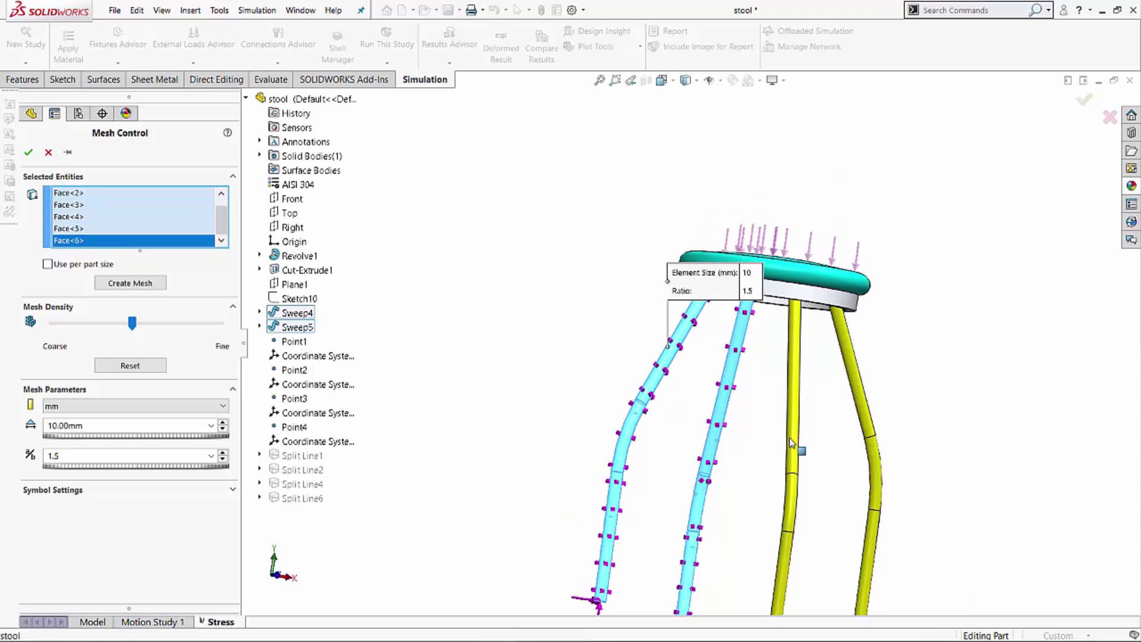
pyautogui.click(796, 446)
pyautogui.click(793, 505)
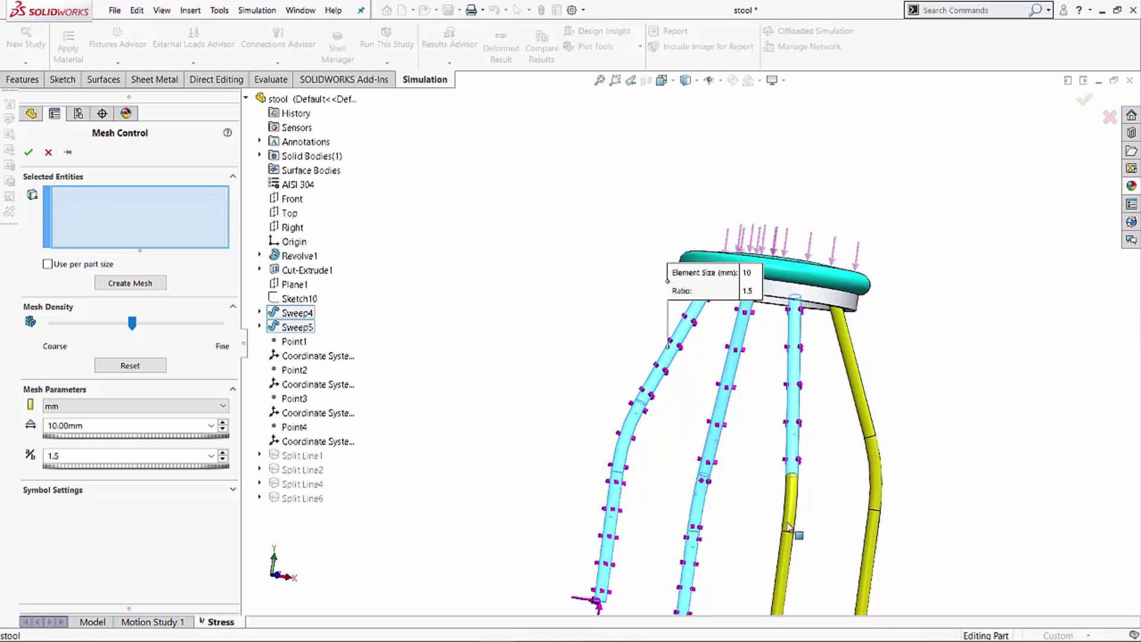
pyautogui.click(855, 407)
pyautogui.click(878, 475)
pyautogui.click(869, 553)
pyautogui.scroll(3, 848, 542)
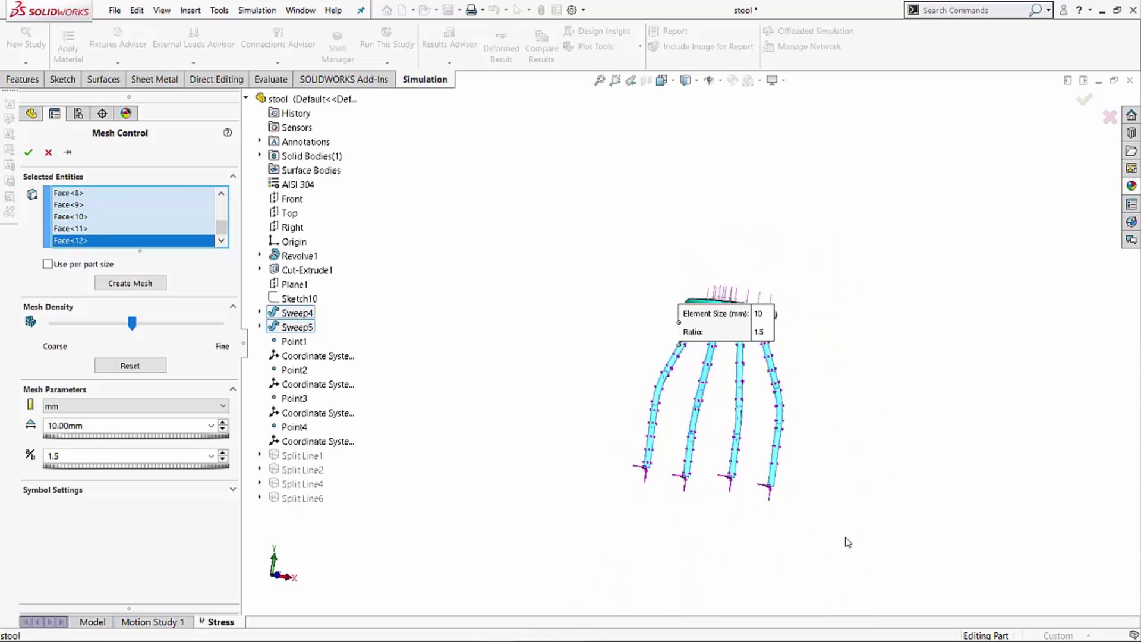
pyautogui.scroll(-5, 745, 362)
# - Add the cross-brace arms and elbows under the seat to the mesh control
pyautogui.moveTo(745, 362); pyautogui.dragTo(697, 214, button='middle')
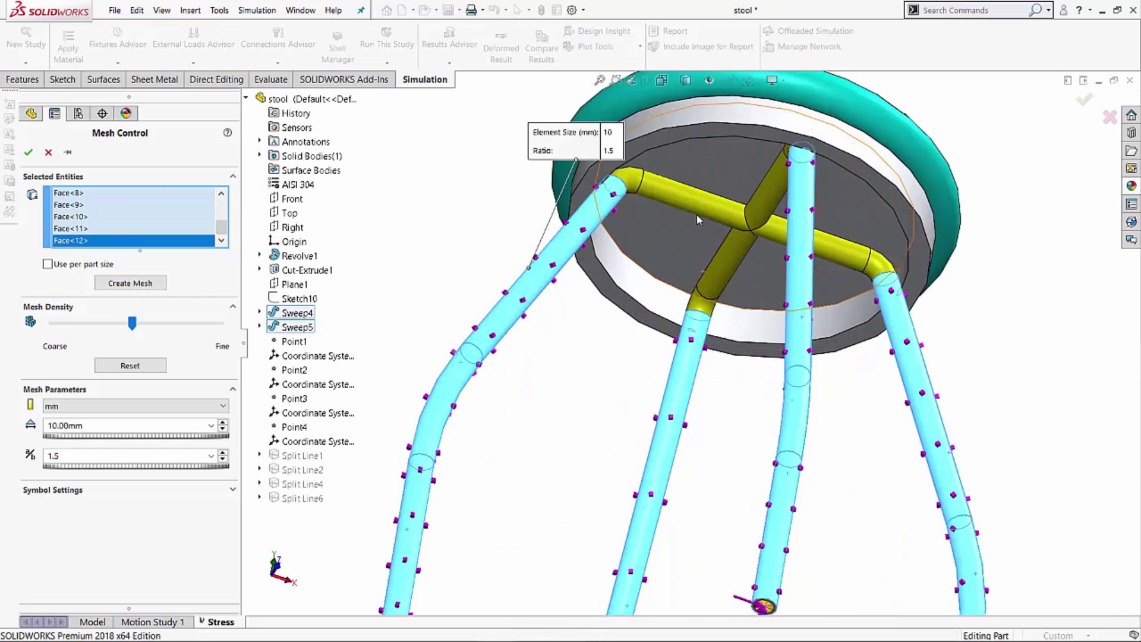
pyautogui.click(676, 202)
pyautogui.click(631, 186)
pyautogui.click(774, 194)
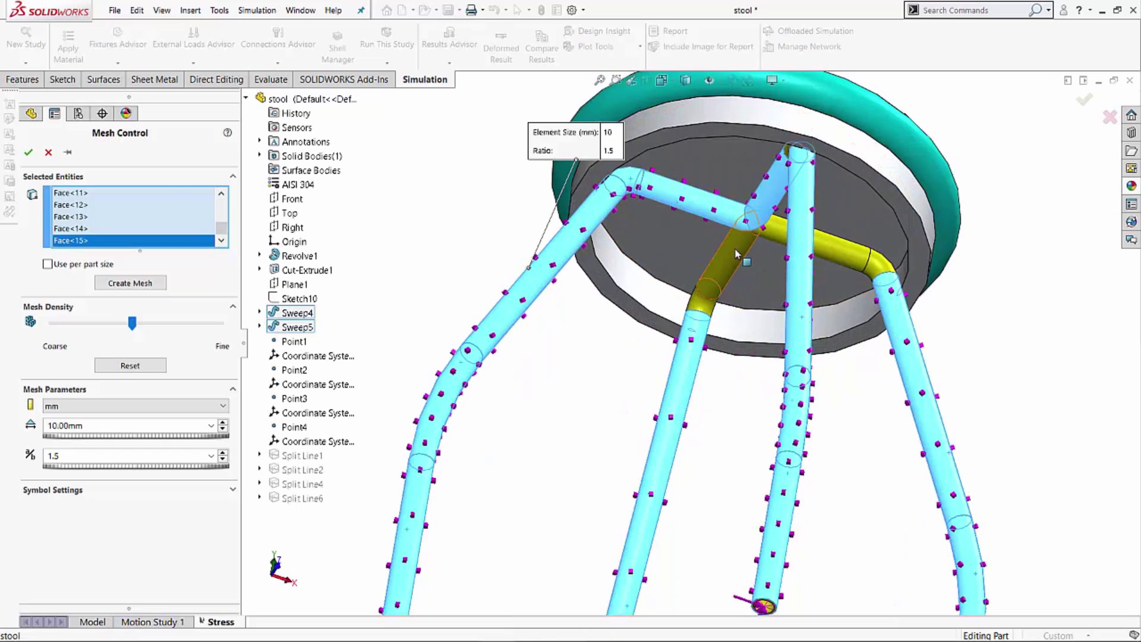
pyautogui.click(734, 248)
pyautogui.click(704, 294)
pyautogui.click(825, 247)
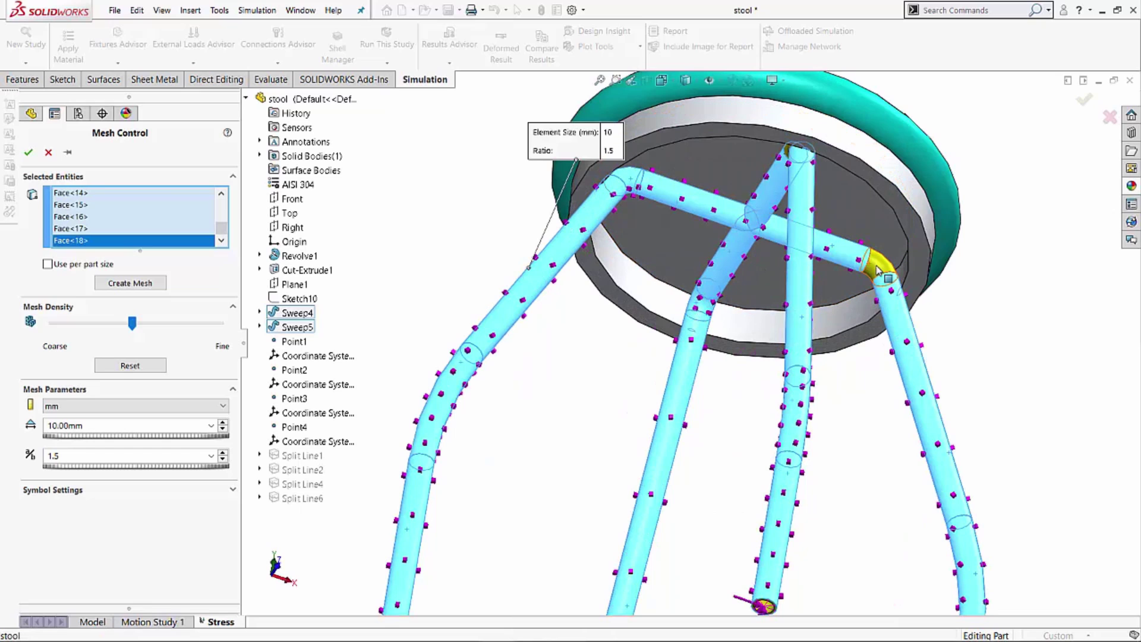
pyautogui.click(879, 271)
pyautogui.moveTo(878, 271); pyautogui.dragTo(855, 249, button='middle')
pyautogui.click(601, 202)
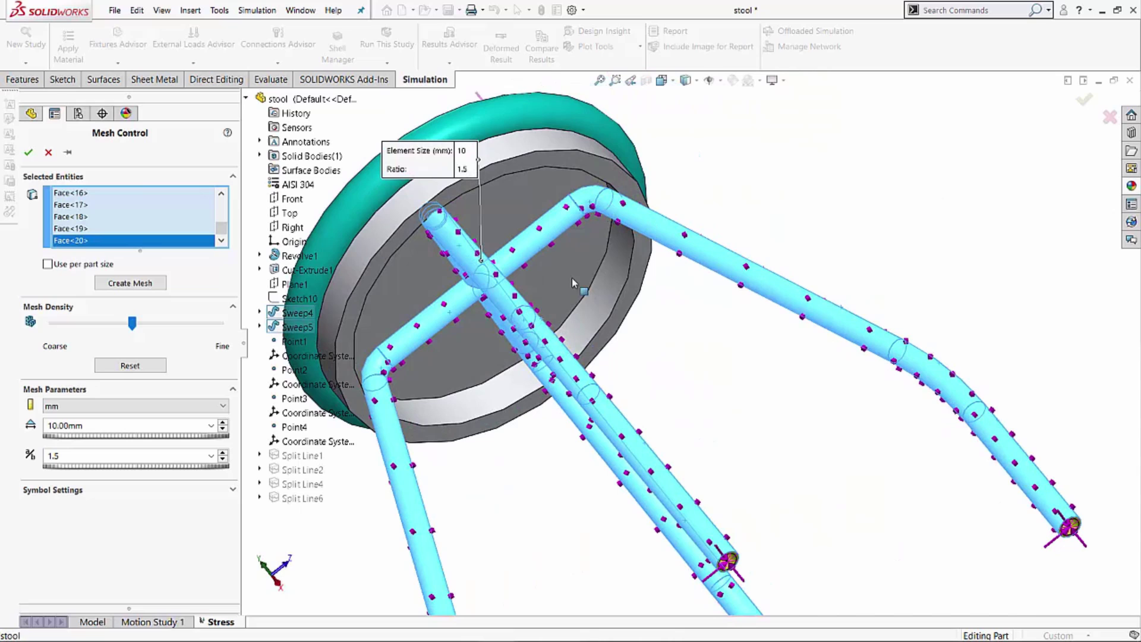
pyautogui.scroll(3, 588, 386)
pyautogui.moveTo(588, 386); pyautogui.dragTo(710, 124, button='middle')
# - Confirm the 10 mm leg mesh control, then generate a curvature-based solid mesh (19.31 mm max, 6.44 mm min)
pyautogui.click(26, 154)
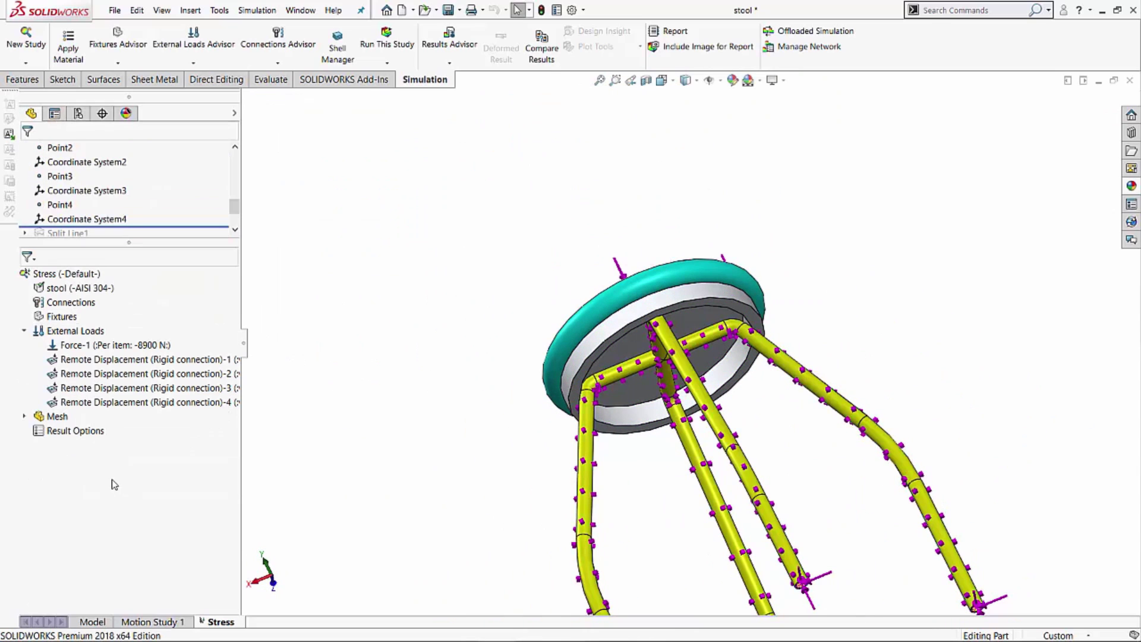
pyautogui.rightClick(49, 420)
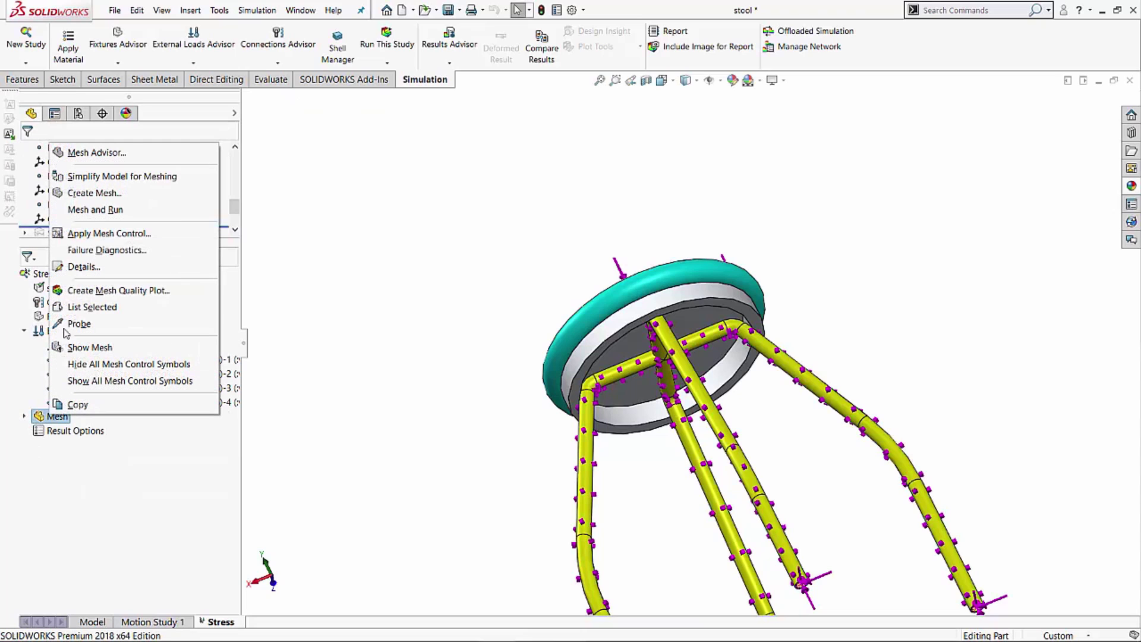
pyautogui.click(95, 193)
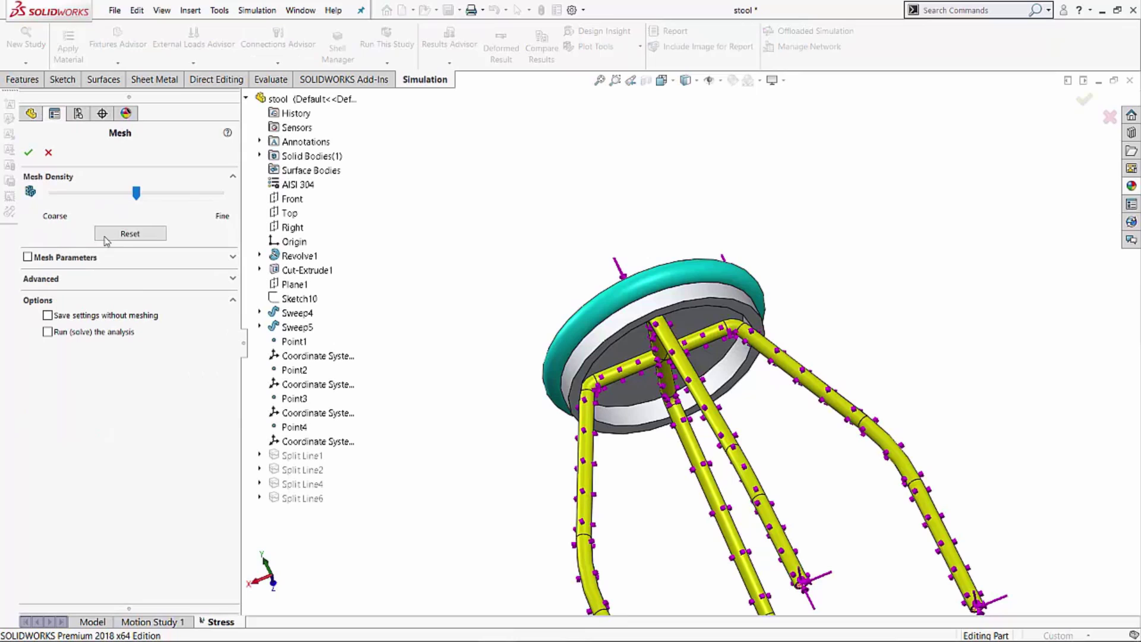
pyautogui.click(27, 257)
pyautogui.click(47, 287)
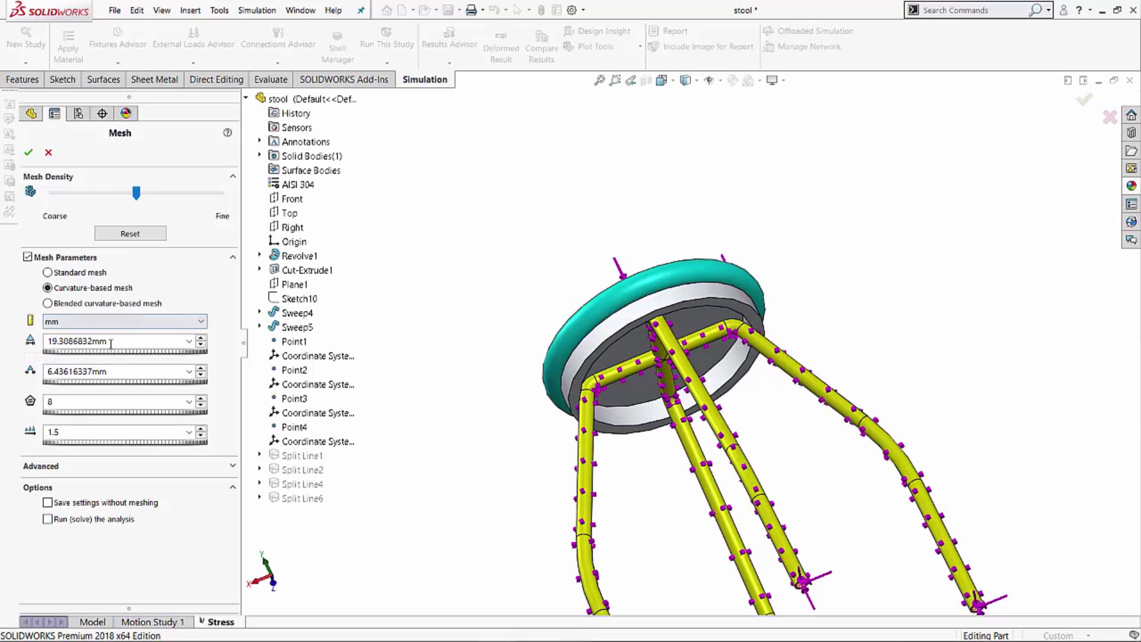
pyautogui.click(28, 153)
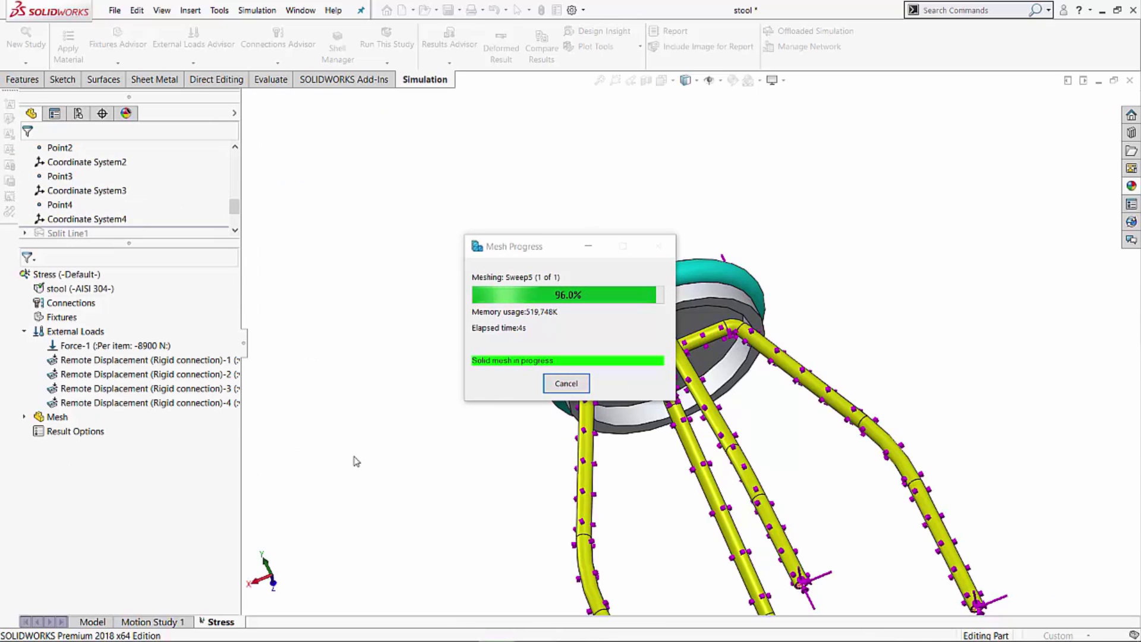
# - Run the Stress study, producing von Mises results with a 182.251 MPa maximum
pyautogui.rightClick(73, 280)
pyautogui.click(95, 288)
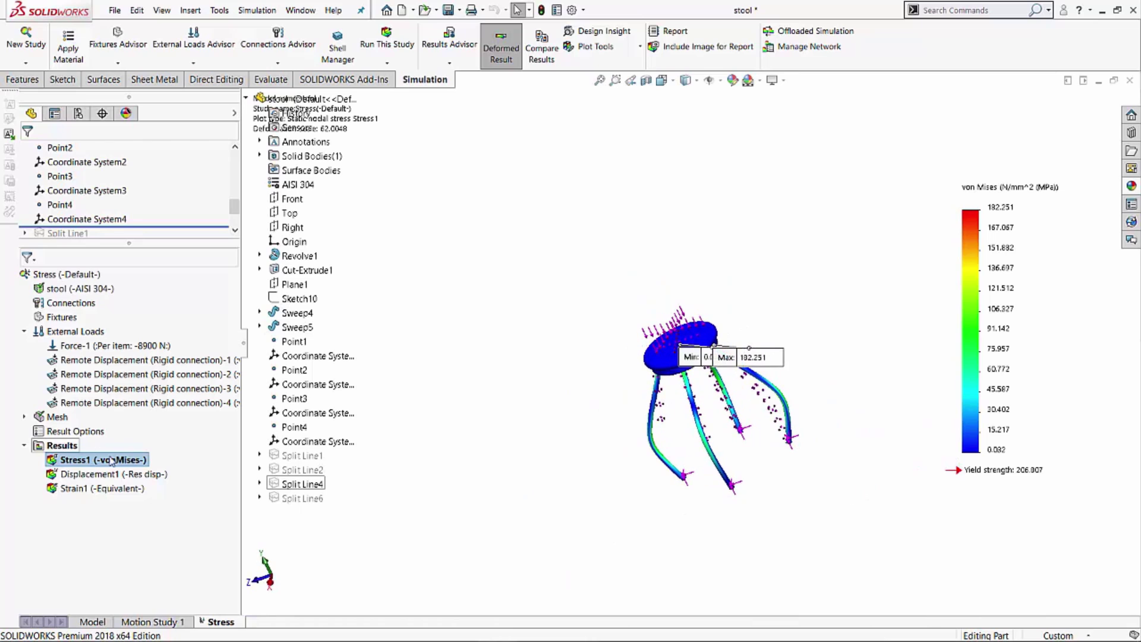
# - Create a Max von Mises factor of safety plot against yield strength, minimum 1.135
pyautogui.rightClick(58, 447)
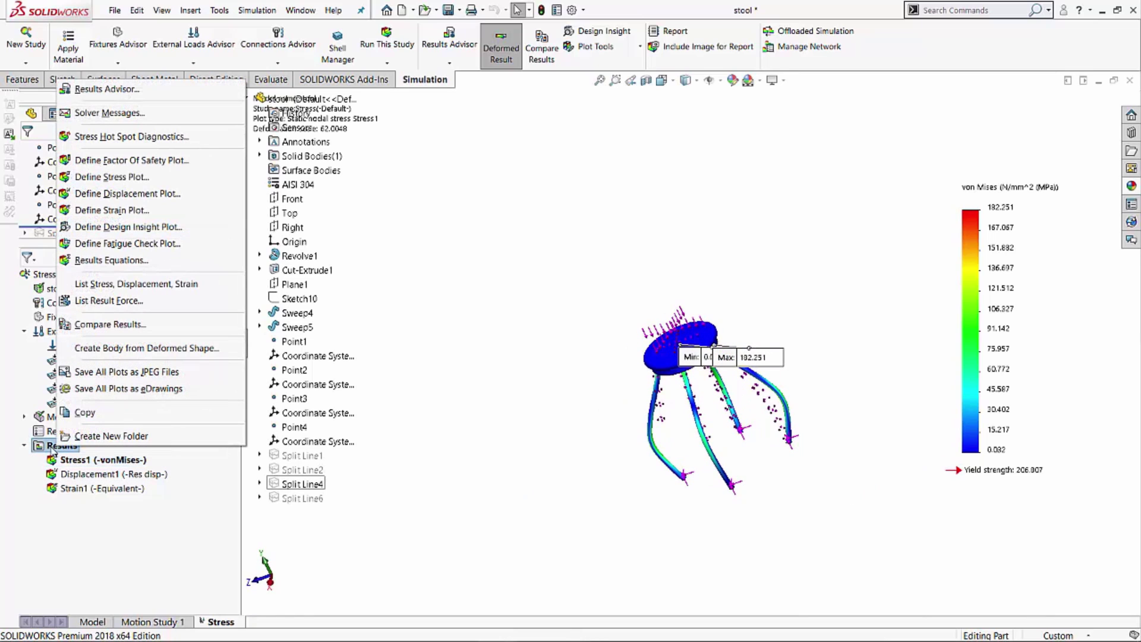
pyautogui.click(116, 160)
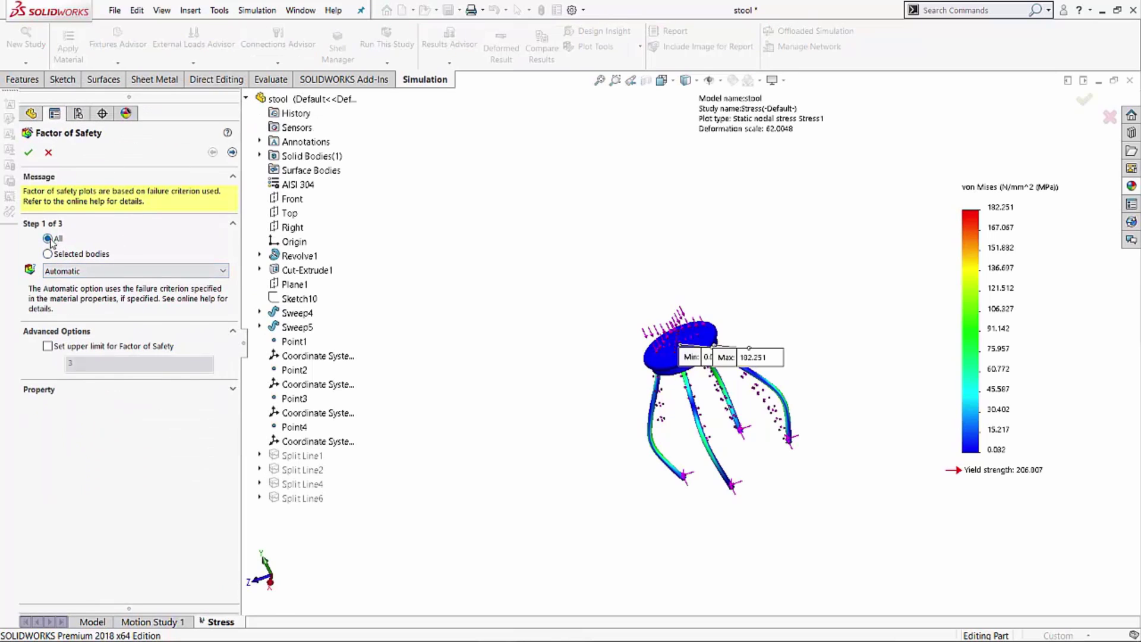
pyautogui.click(91, 273)
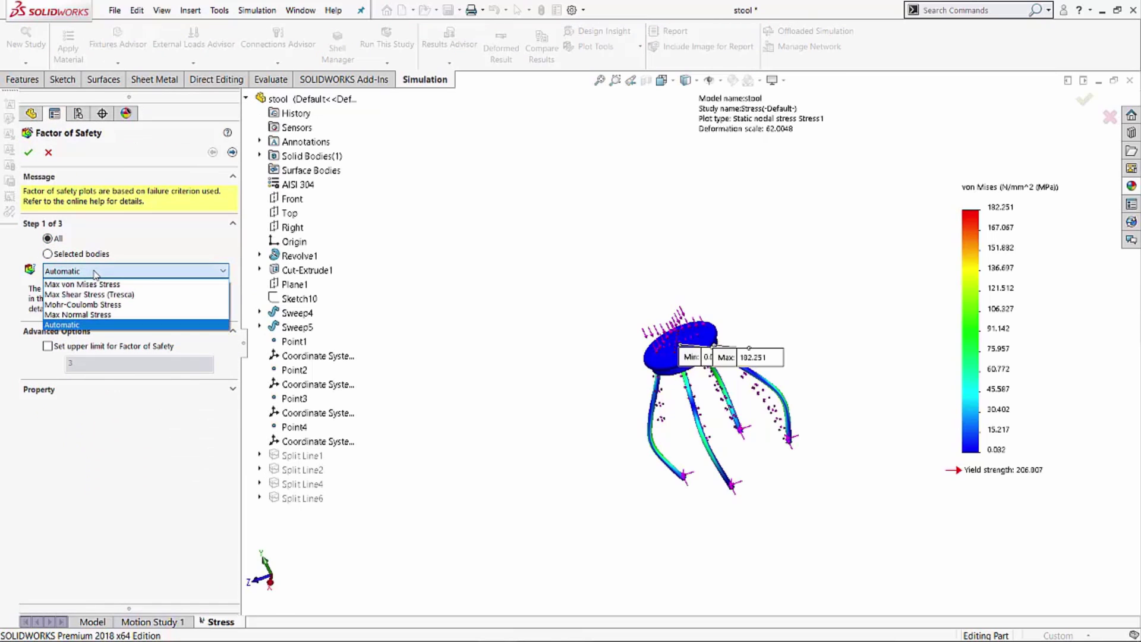
pyautogui.click(95, 285)
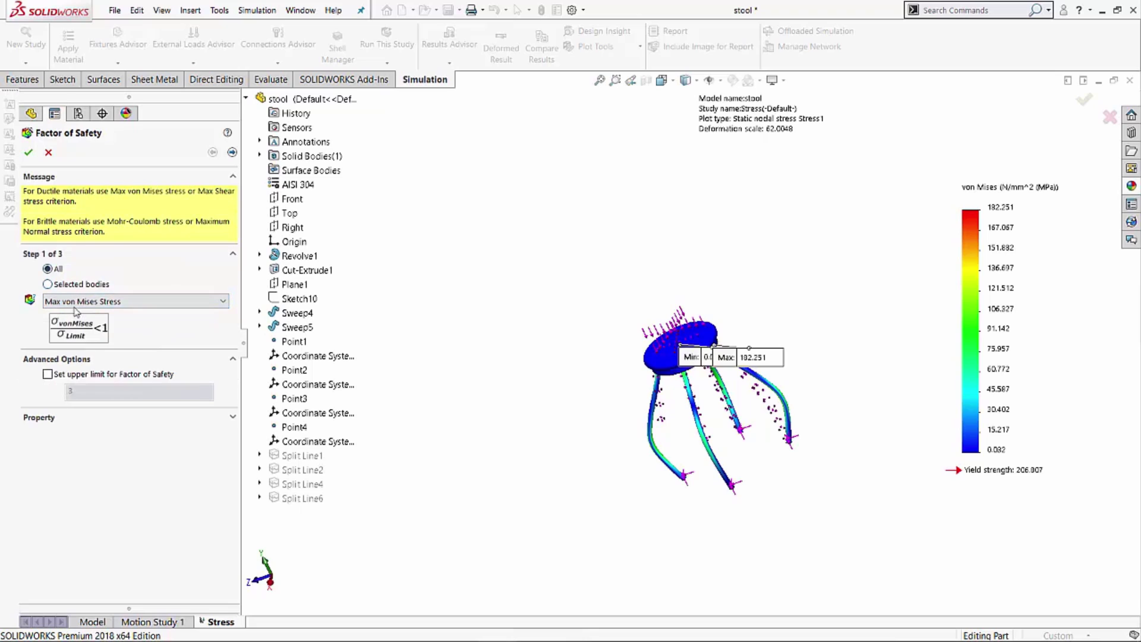
pyautogui.click(232, 152)
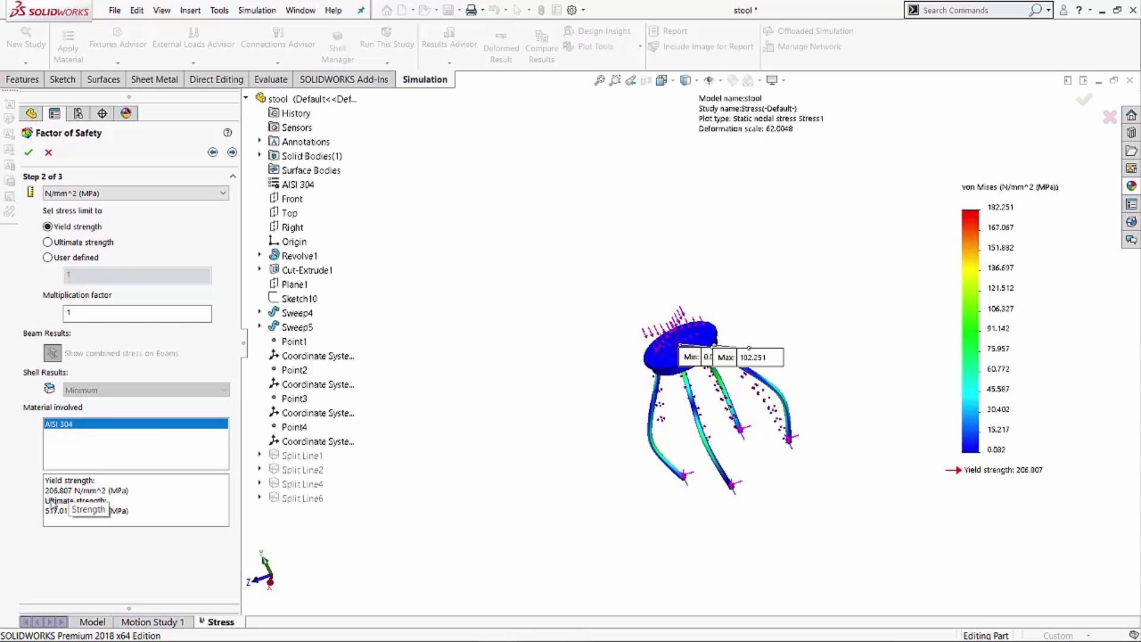
pyautogui.click(233, 152)
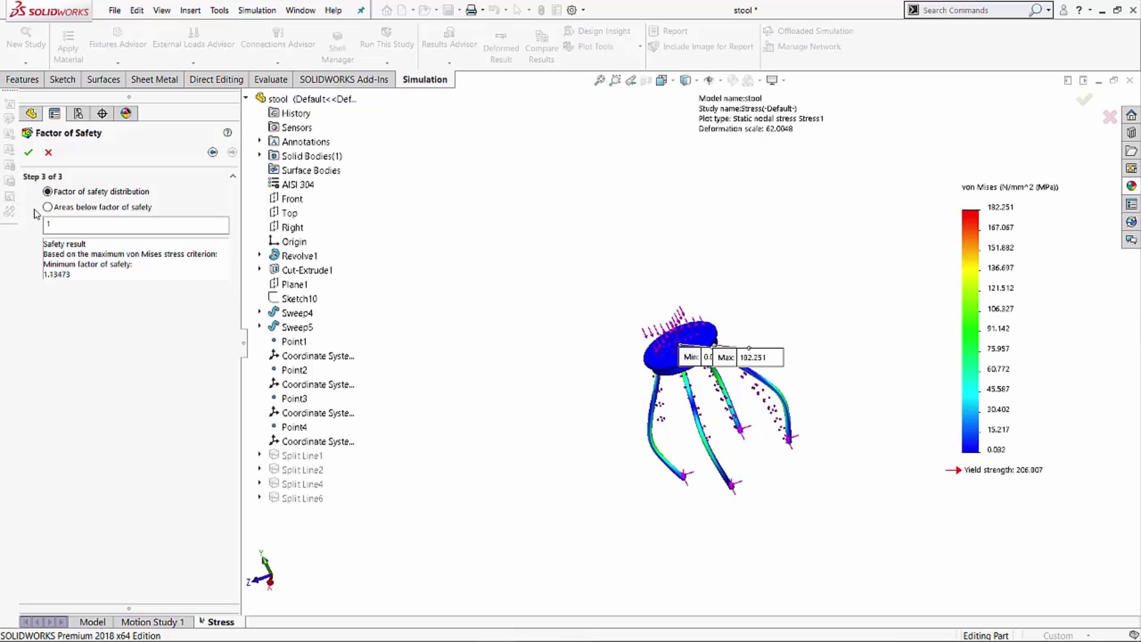
pyautogui.click(28, 153)
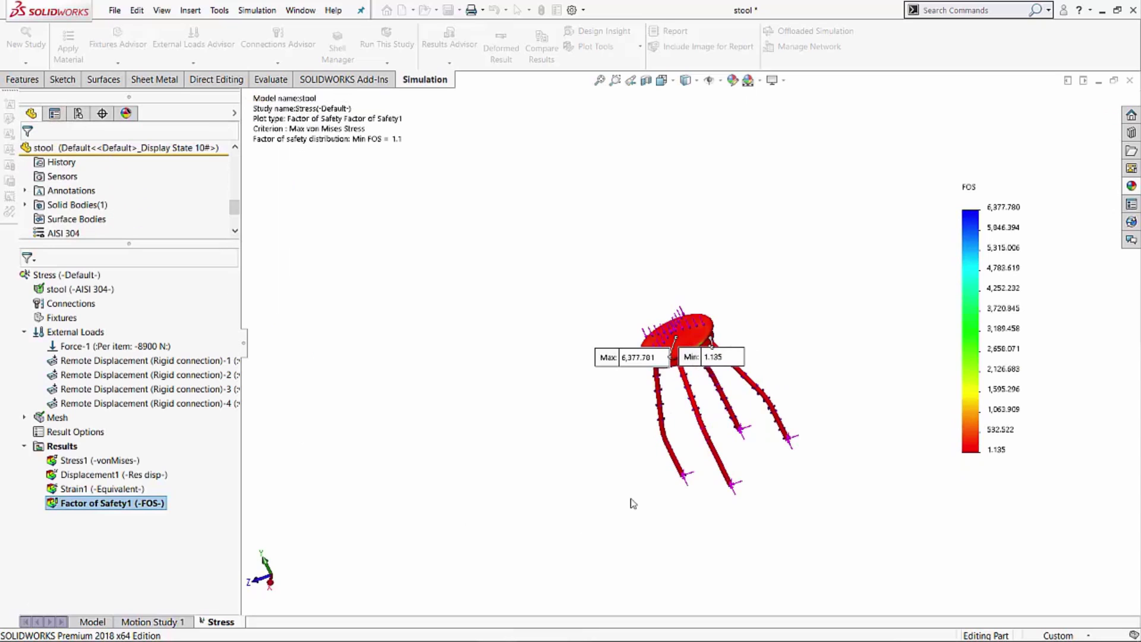
# - Orbit the FOS plot upright, move the Max and Min labels off the stool, and zoom
pyautogui.moveTo(760, 428); pyautogui.dragTo(748, 380, button='middle')
pyautogui.moveTo(665, 332); pyautogui.dragTo(597, 281)
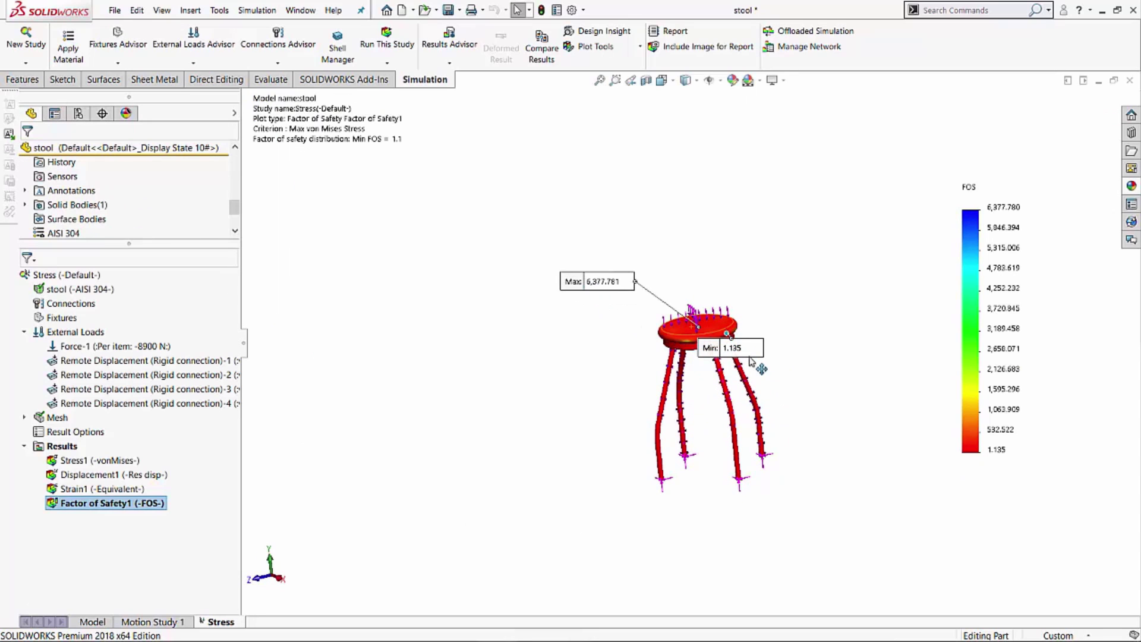
pyautogui.moveTo(755, 344); pyautogui.dragTo(858, 339)
pyautogui.scroll(-3, 844, 341)
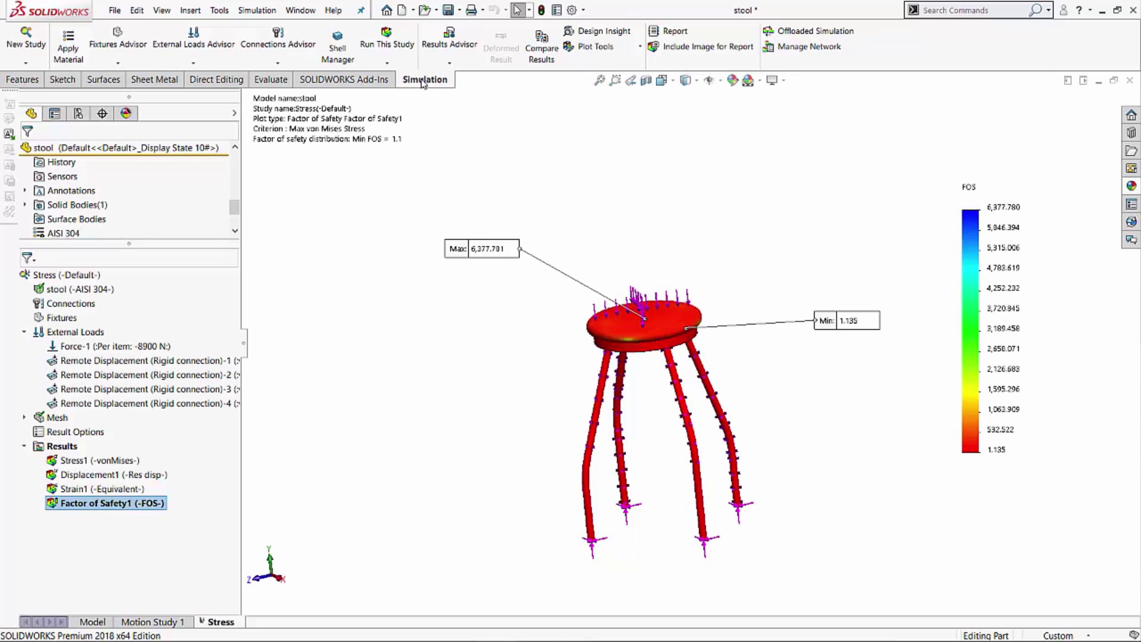
# - Start a new Buckling-type study and rename it 'Buckling'
pyautogui.click(26, 62)
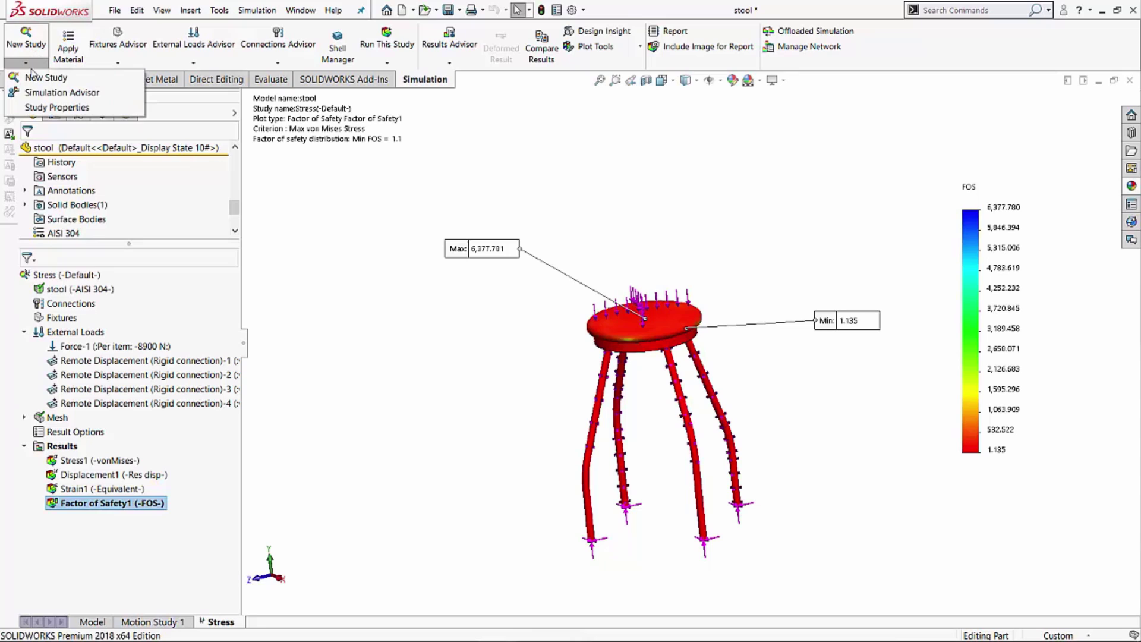
pyautogui.click(39, 82)
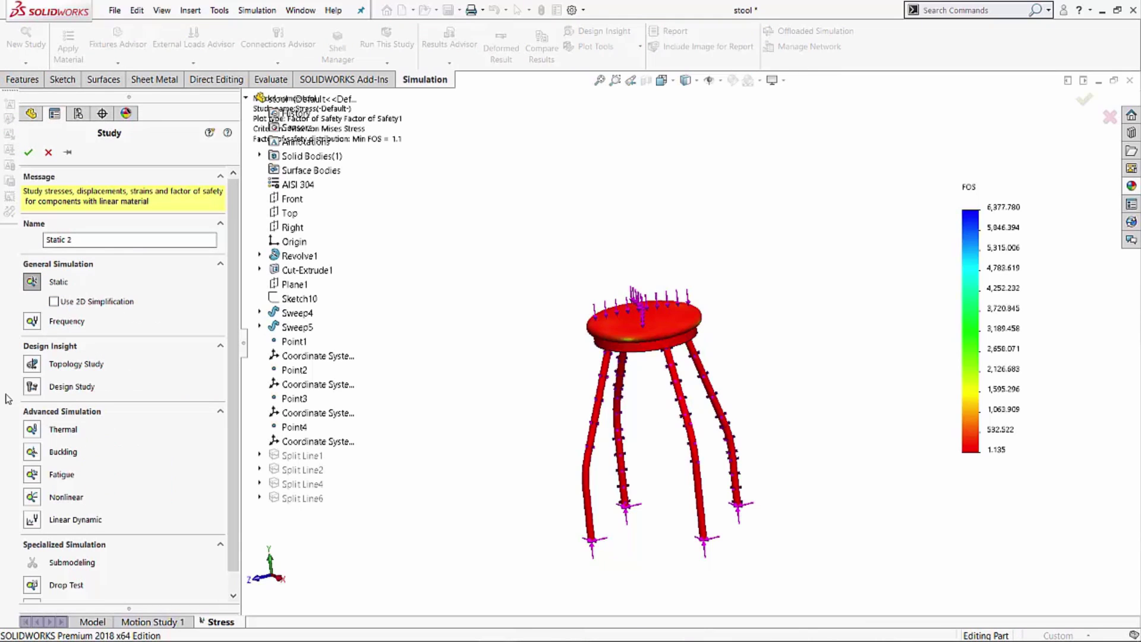
pyautogui.click(33, 455)
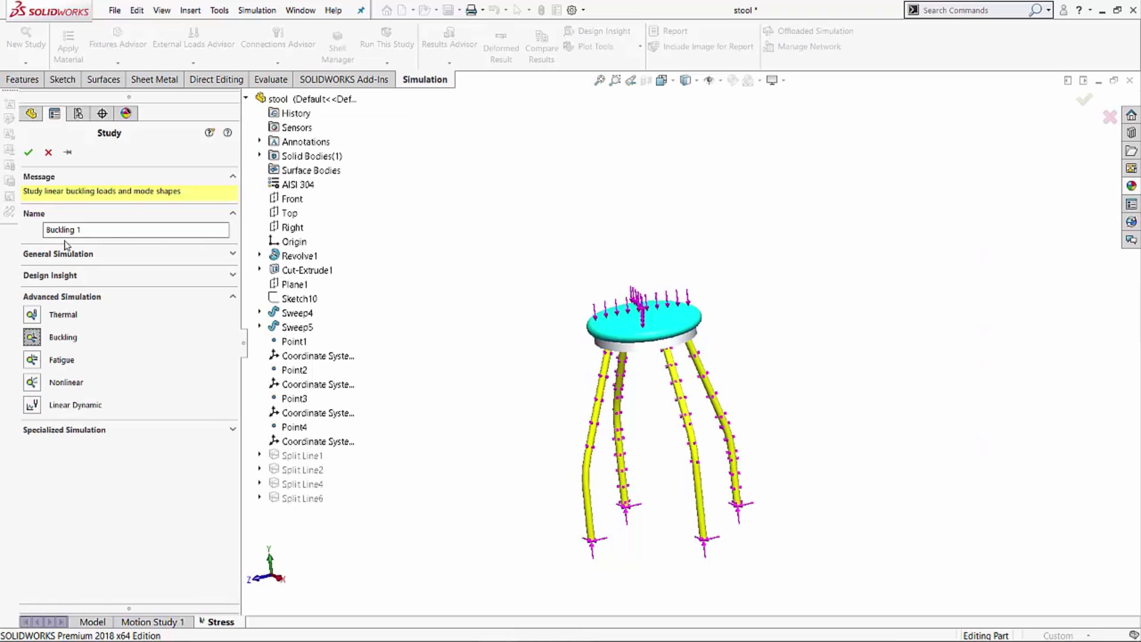
pyautogui.moveTo(81, 229); pyautogui.dragTo(70, 229)
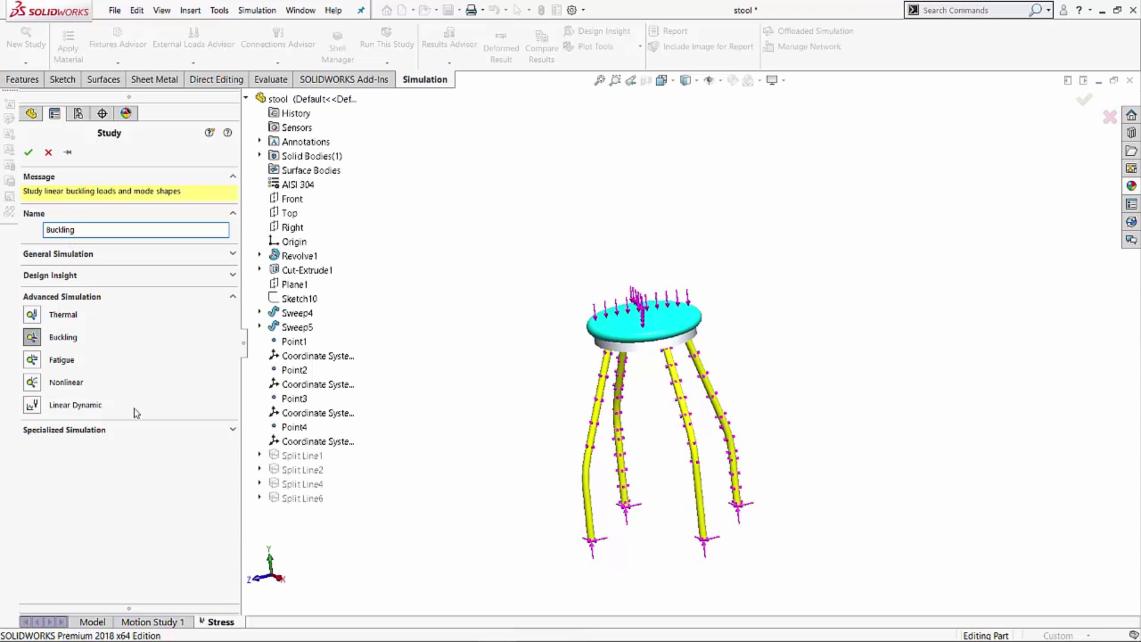
# - Create the Buckling study and copy the Stress study's material, external loads and mesh into it
pyautogui.click(28, 152)
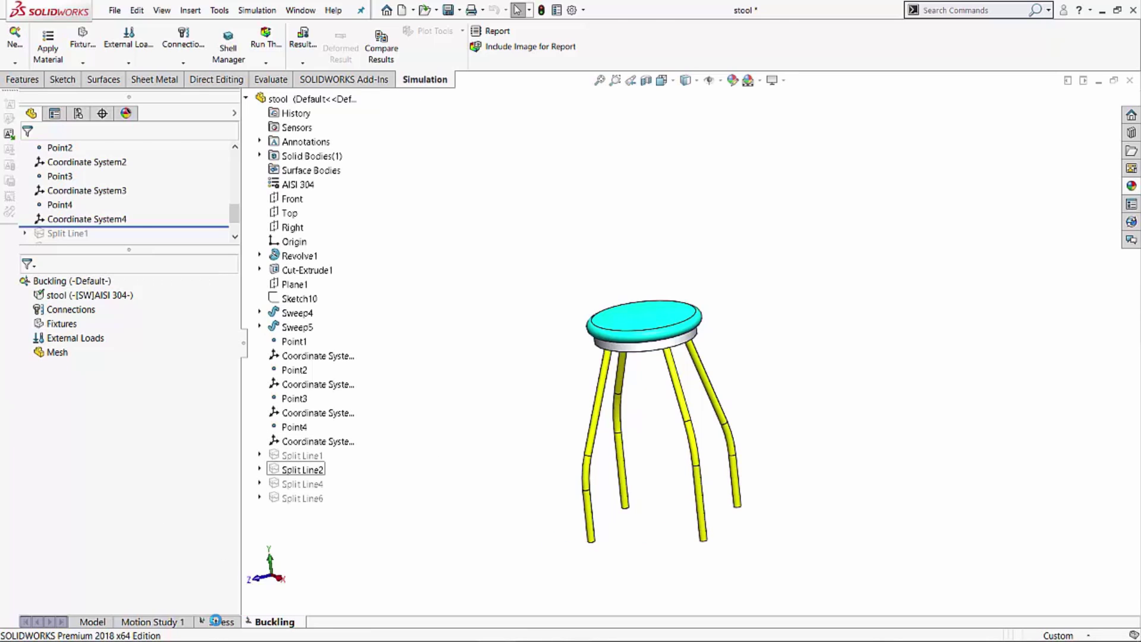
pyautogui.click(219, 621)
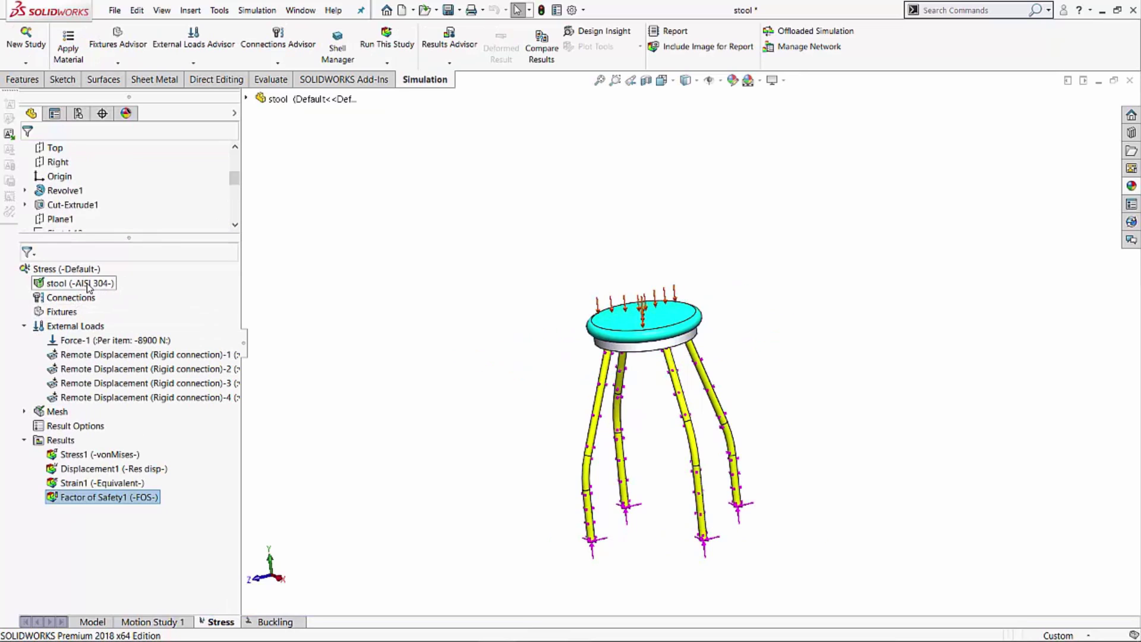
pyautogui.click(88, 285)
pyautogui.keyDown('ctrl'); pyautogui.click(89, 327); pyautogui.keyUp('ctrl')
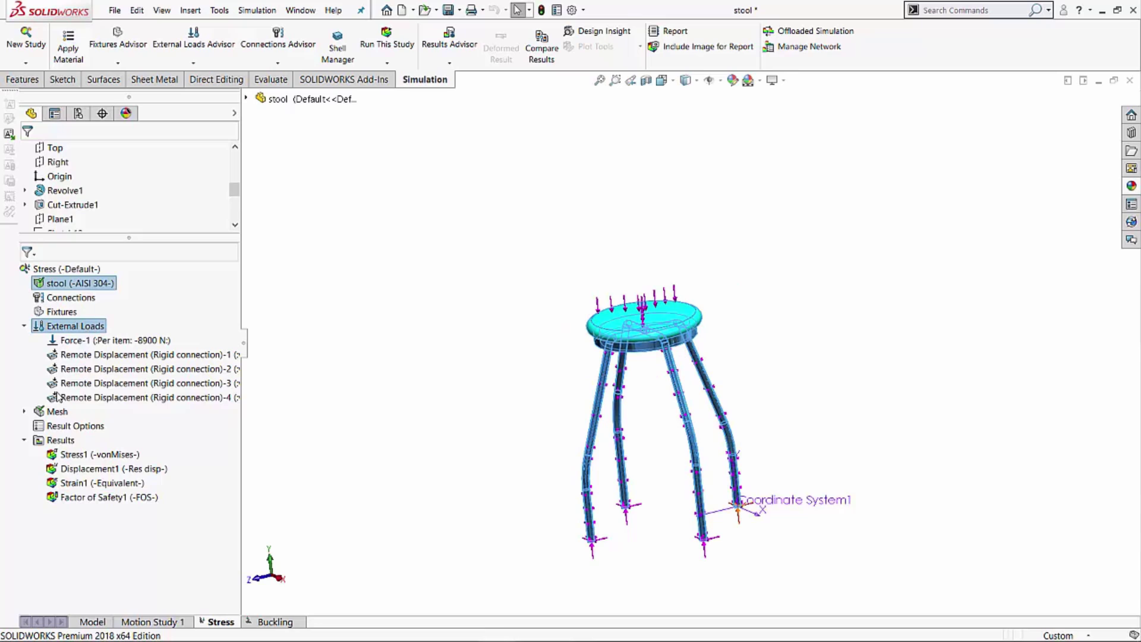
pyautogui.keyDown('ctrl'); pyautogui.click(57, 411); pyautogui.keyUp('ctrl')
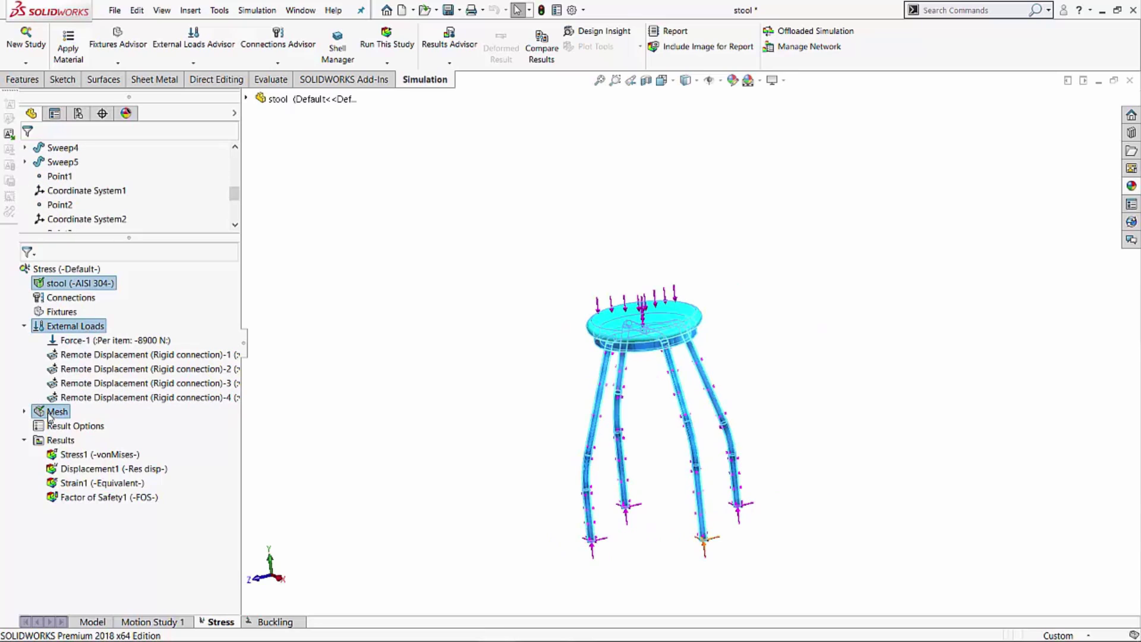
pyautogui.click(283, 622)
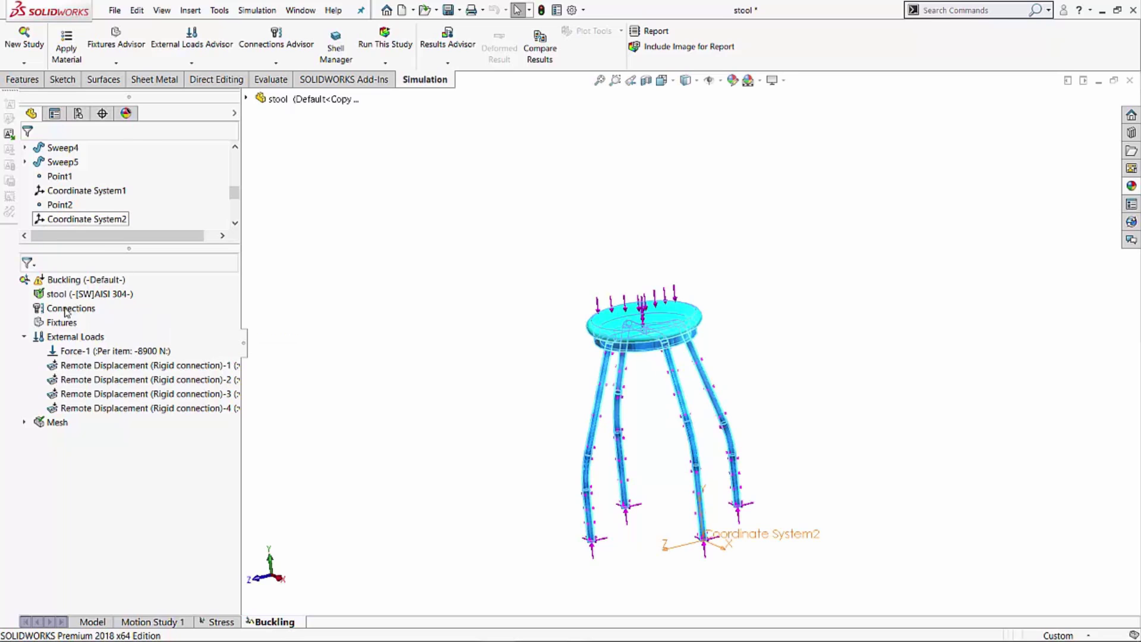
pyautogui.click(81, 296)
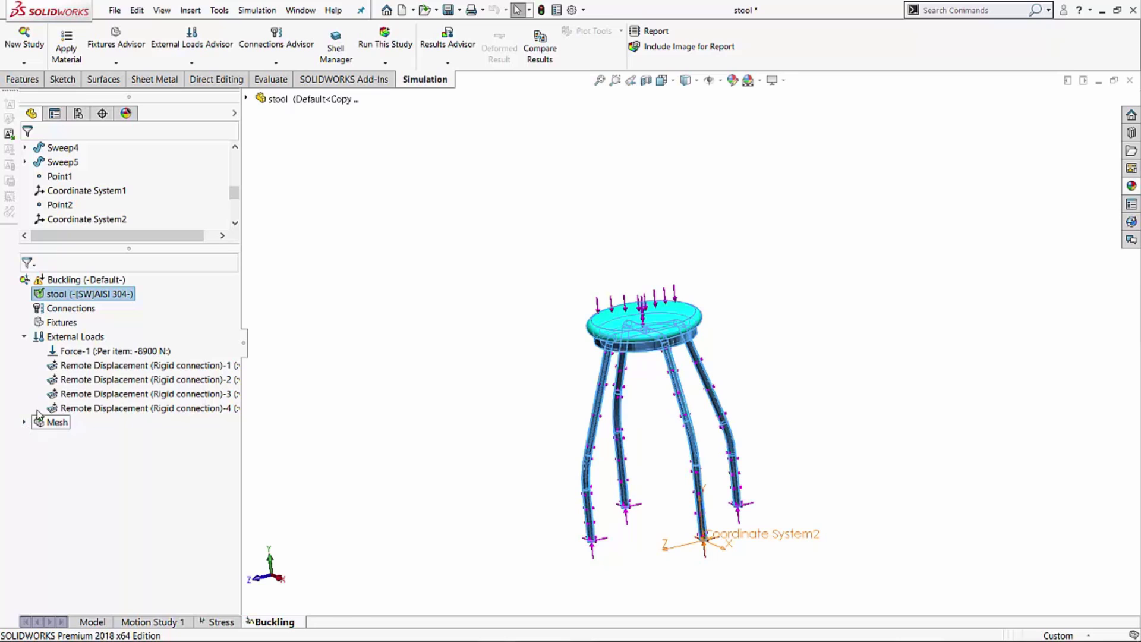
# - Run the Buckling study and inspect mode shape 1 with load factor 3.553
pyautogui.rightClick(85, 280)
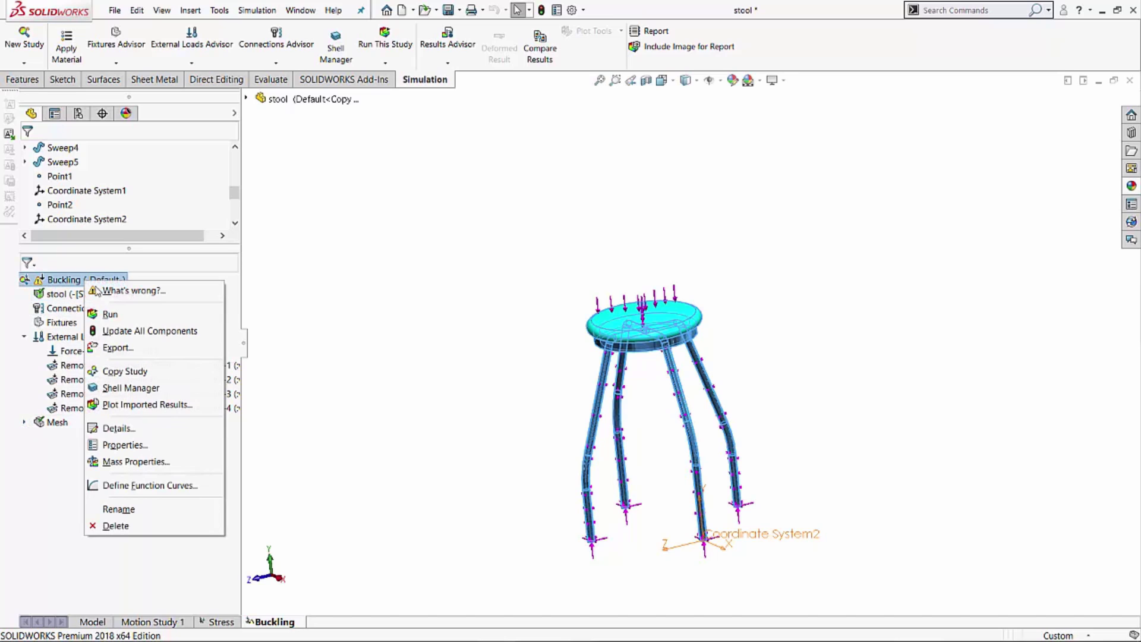
pyautogui.click(110, 315)
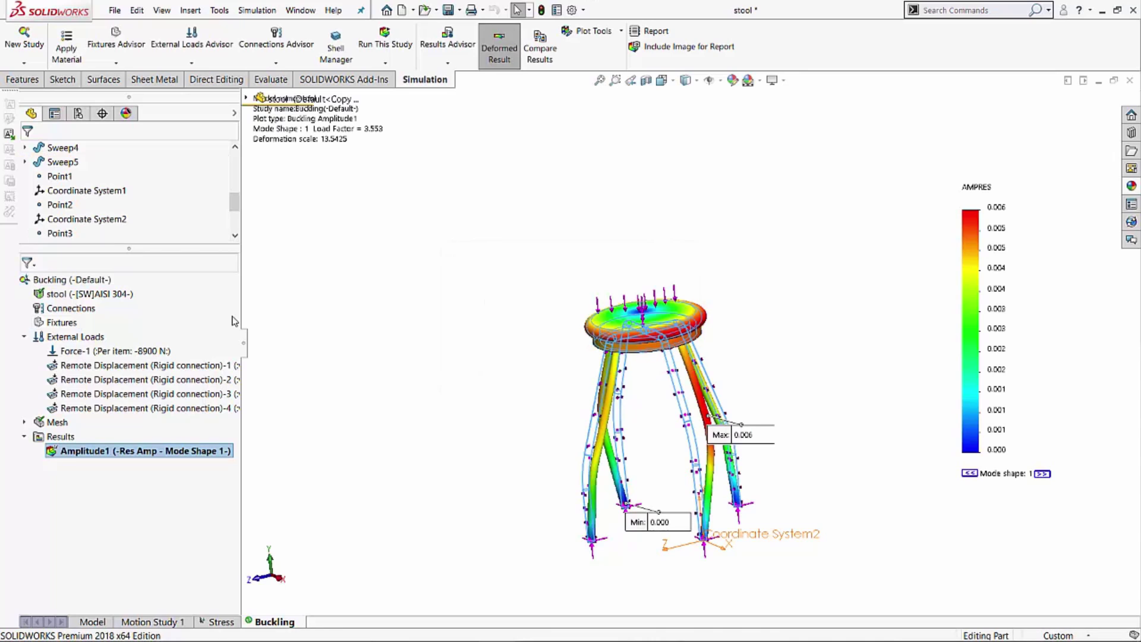
pyautogui.scroll(-4, 541, 478)
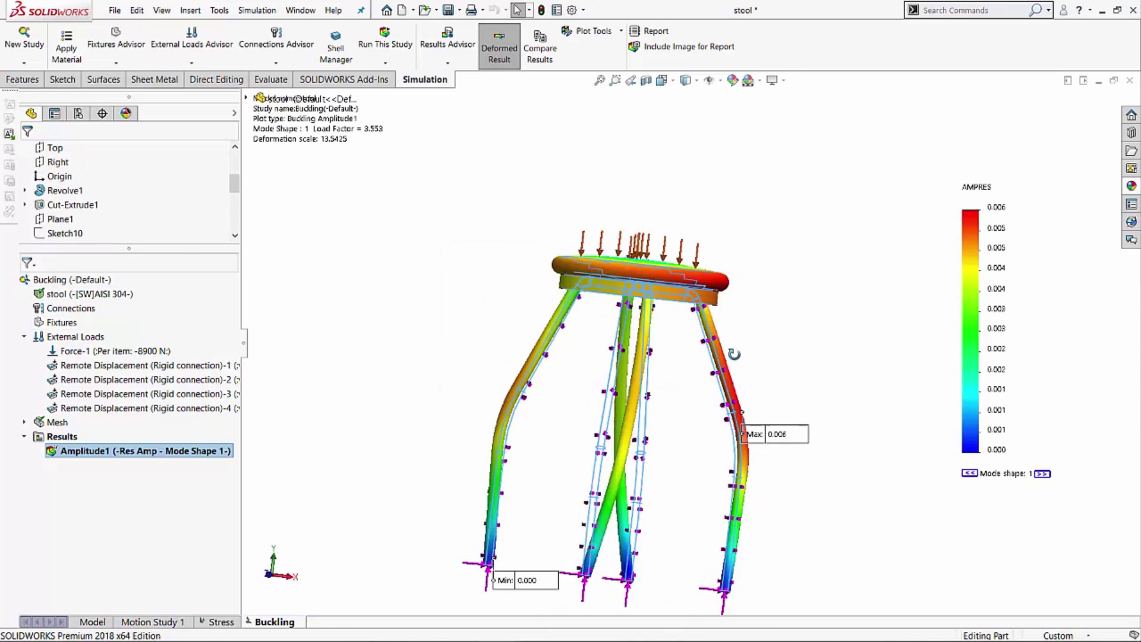
pyautogui.scroll(2, 630, 449)
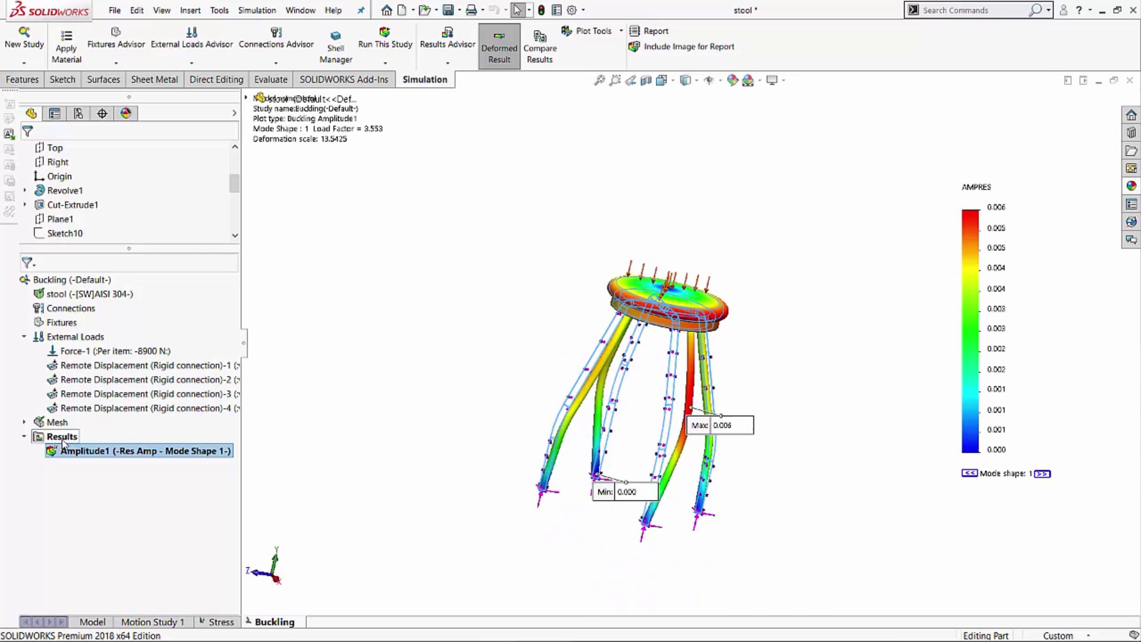
pyautogui.rightClick(61, 438)
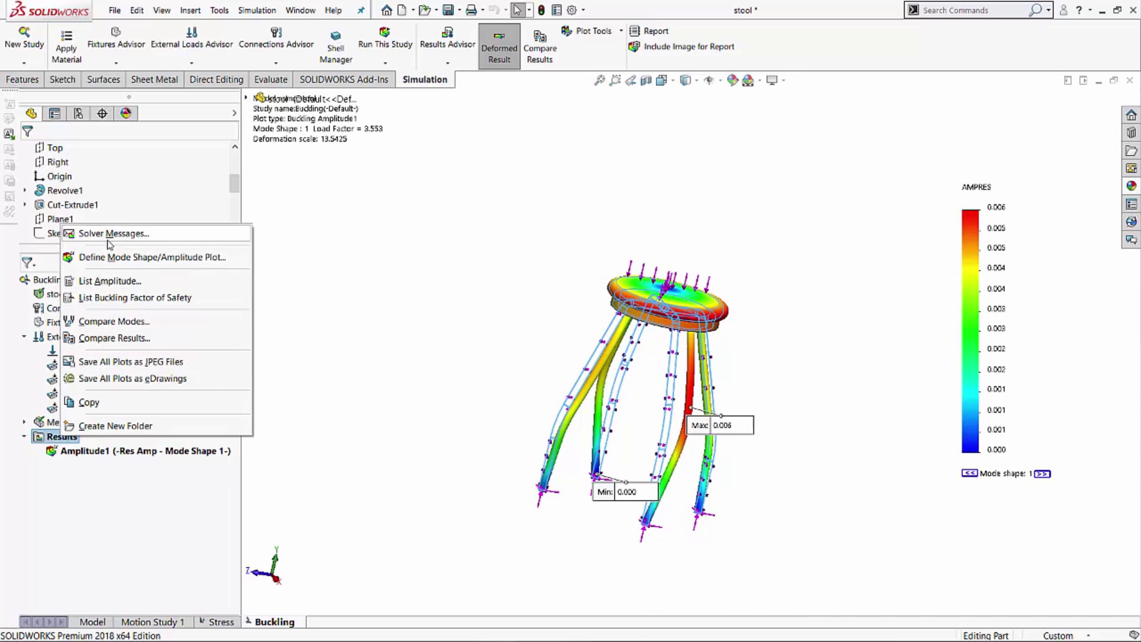
pyautogui.click(125, 298)
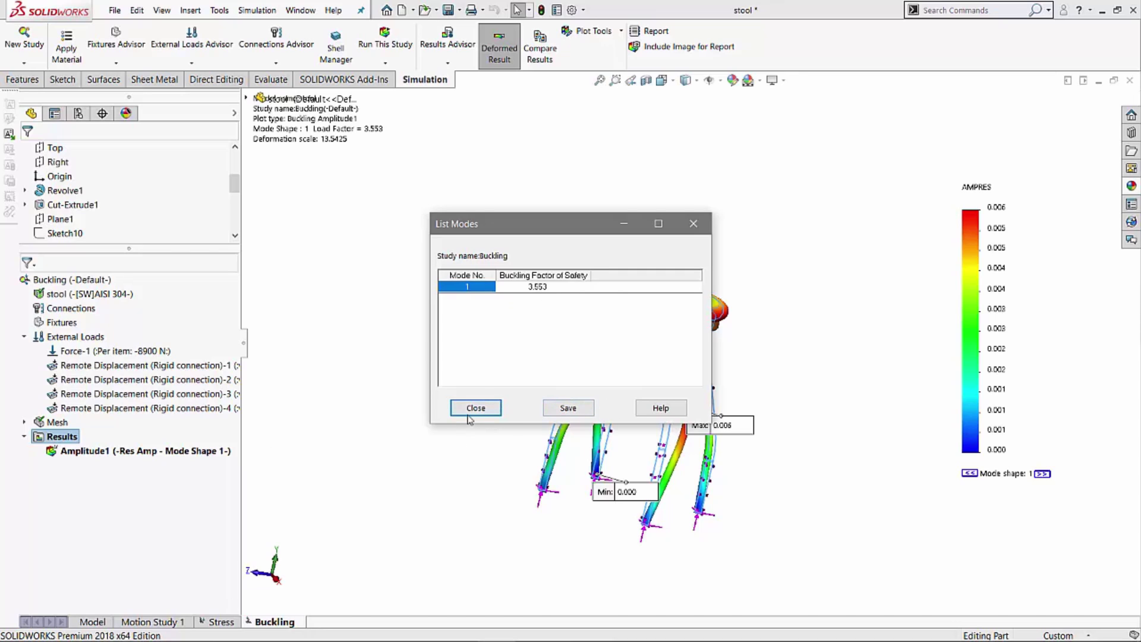
pyautogui.click(475, 408)
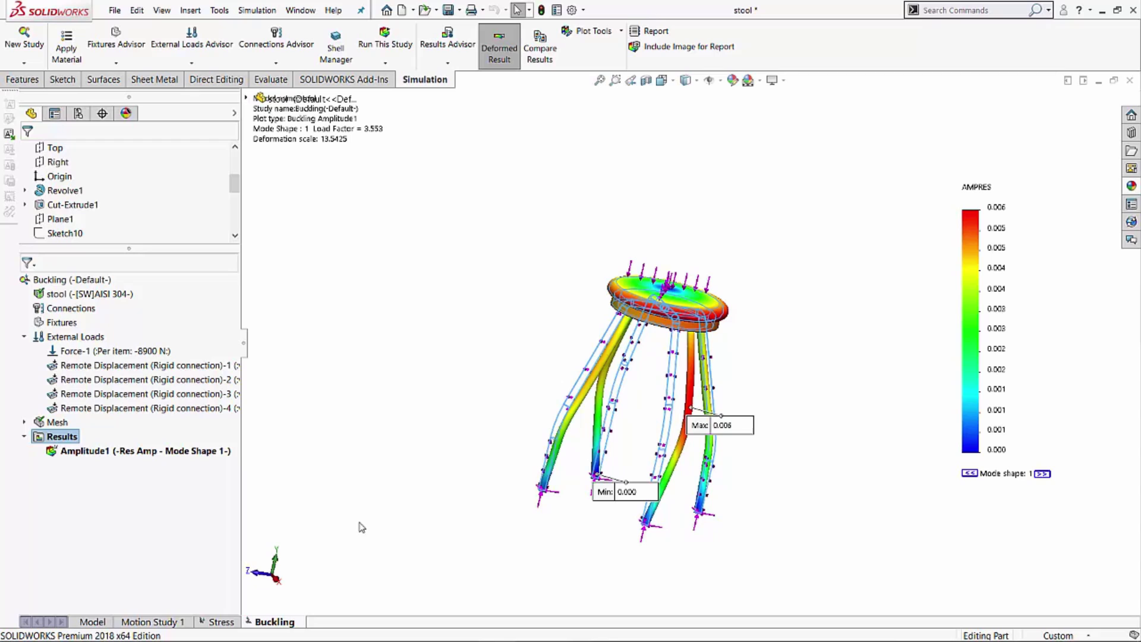
# - List the buckling factors of safety (mode 1: 3.553) and move the list off the stool
pyautogui.rightClick(70, 436)
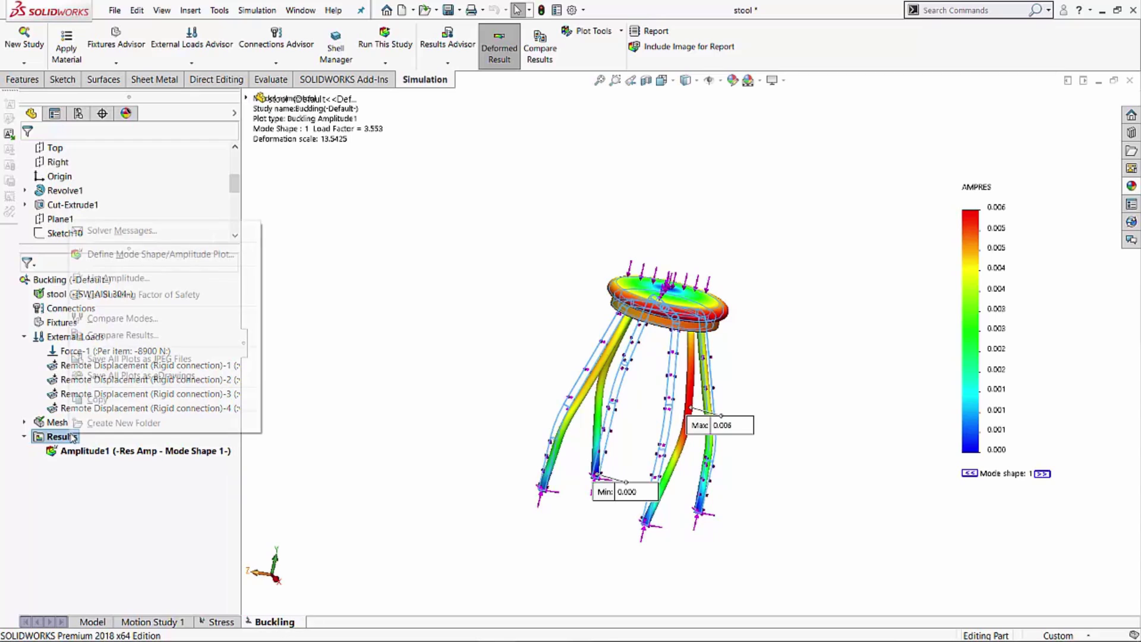
pyautogui.click(149, 297)
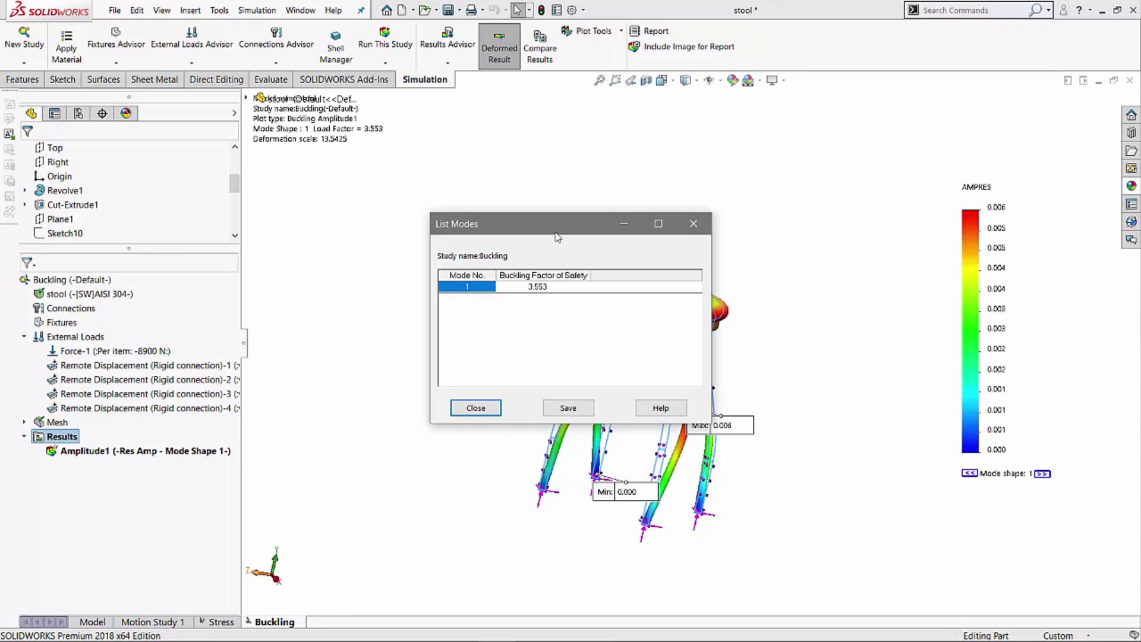
pyautogui.moveTo(561, 228); pyautogui.dragTo(802, 114)
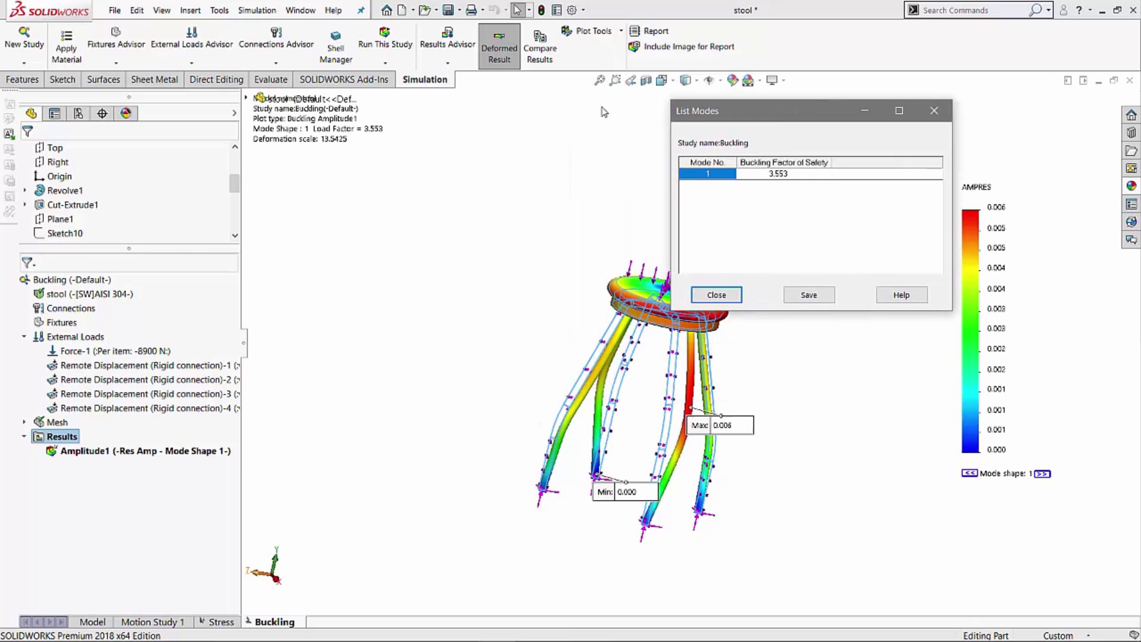